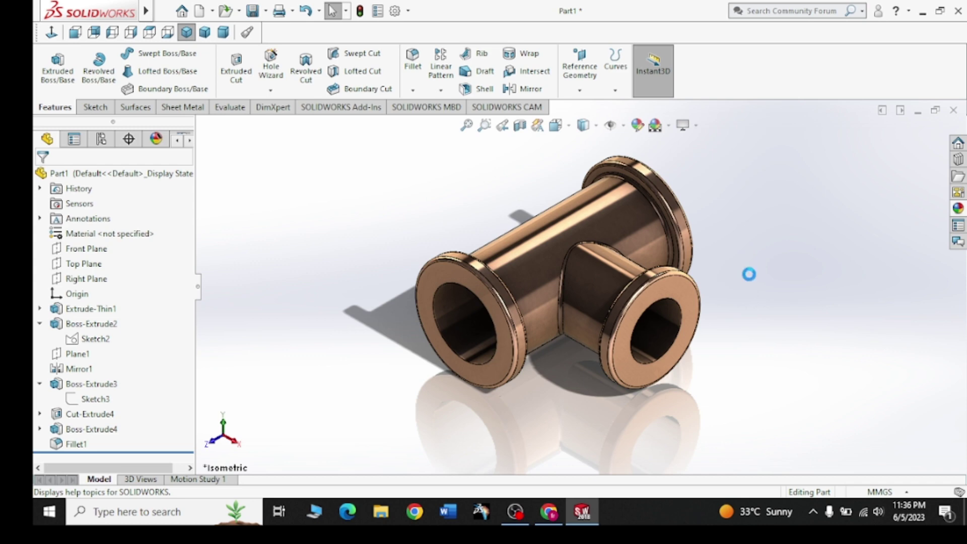
Create a new blank part document, Part2, alongside the finished tee
click(721, 88)
key(ctrl+n)
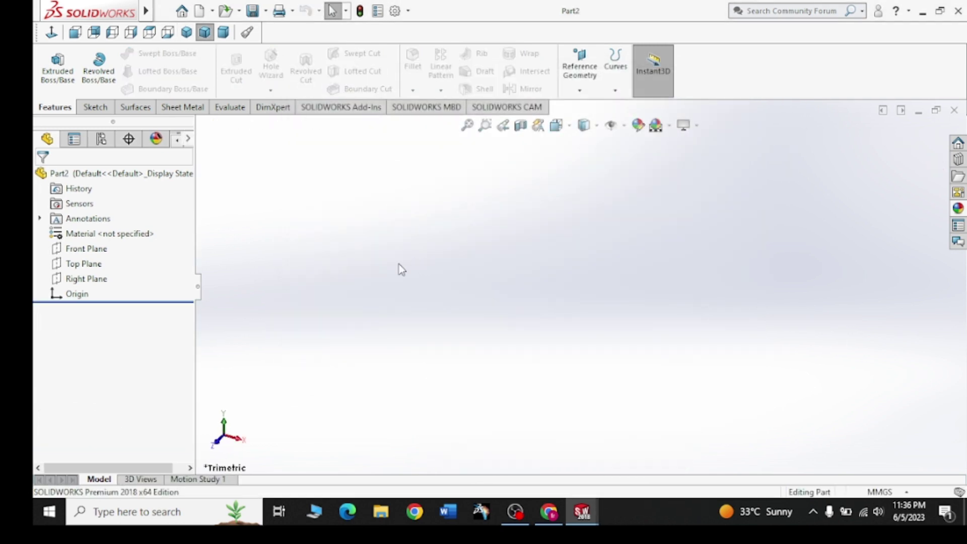
Start a sketch on the Front Plane and draw a circle centred on the origin
click(86, 248)
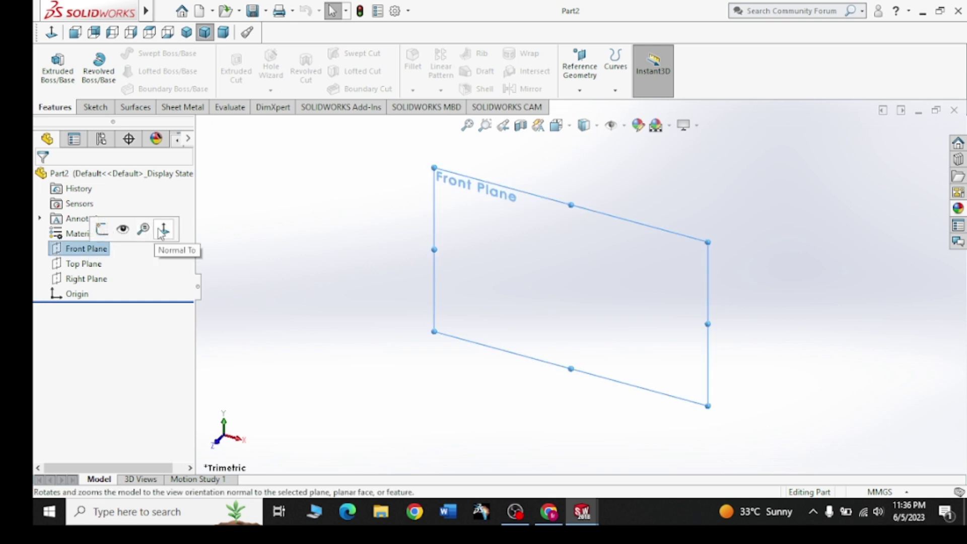
click(162, 230)
click(103, 107)
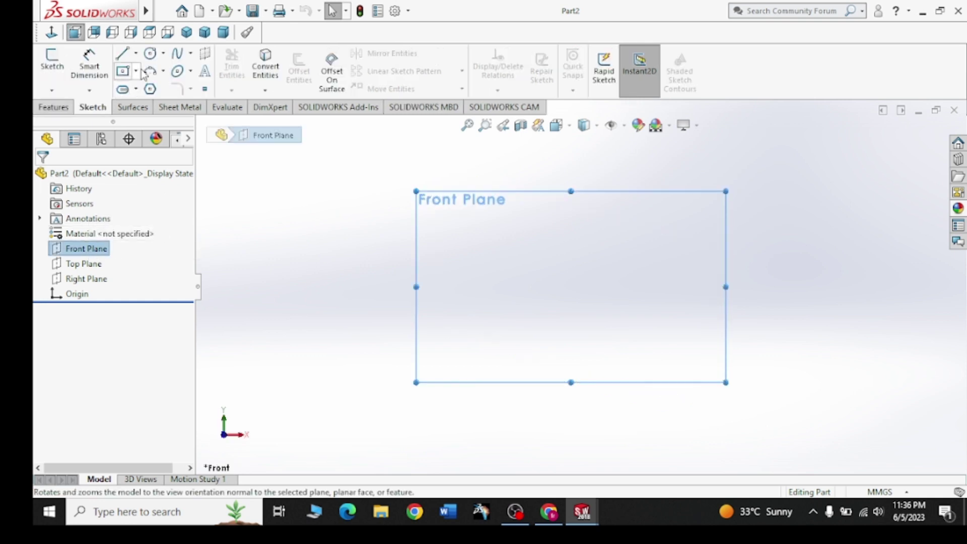
click(150, 52)
click(570, 286)
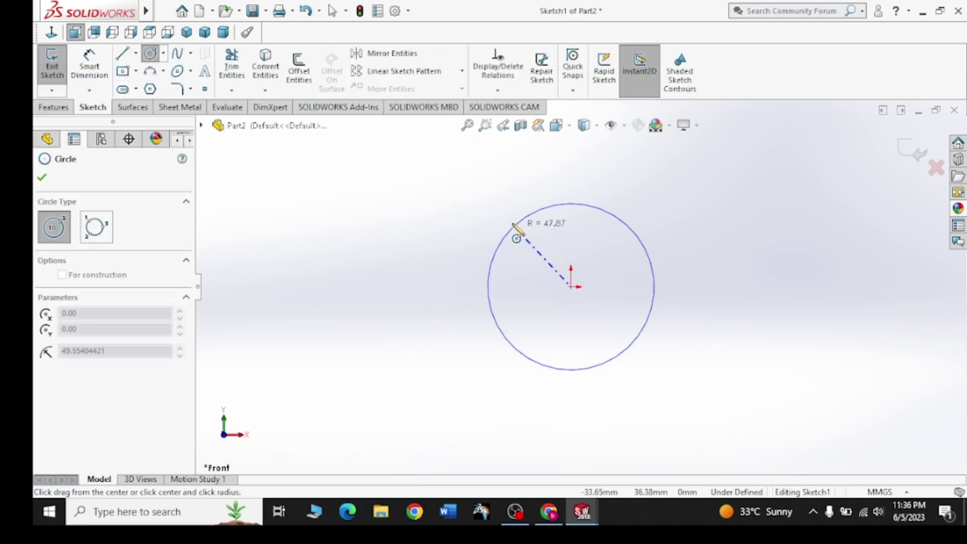
click(514, 225)
right_click(432, 225)
click(464, 227)
Dimension the circle to 25 mm diameter and exit Sketch1
click(85, 73)
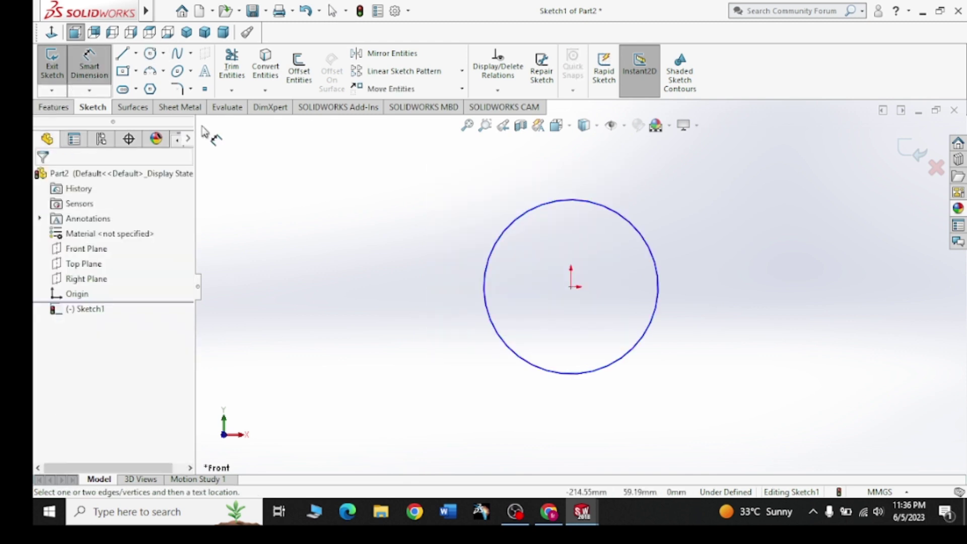
click(485, 273)
click(383, 287)
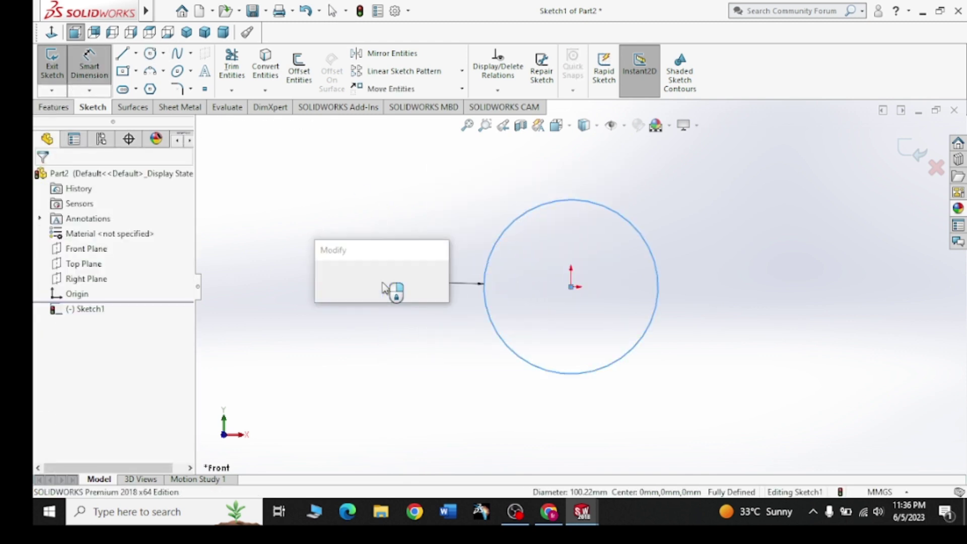
text(2)
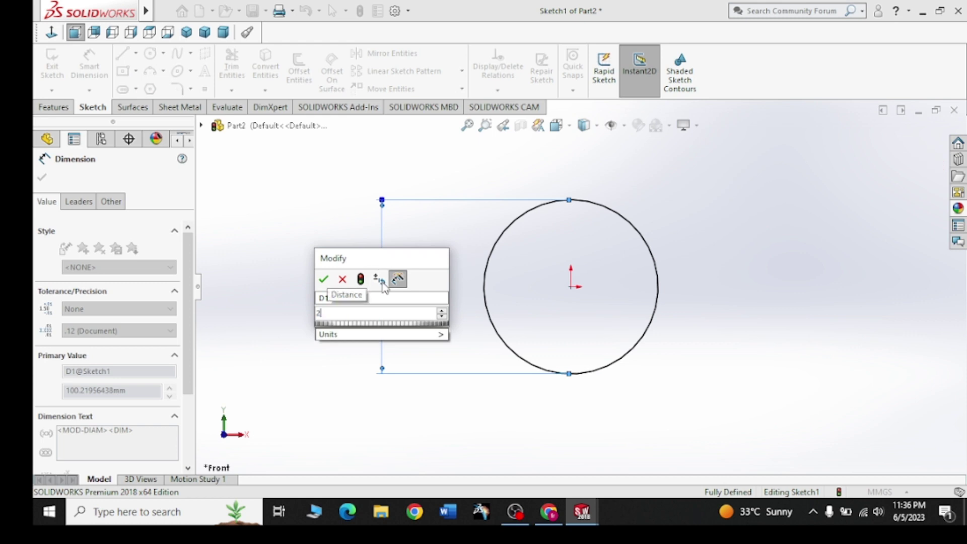
text(5)
key(Return)
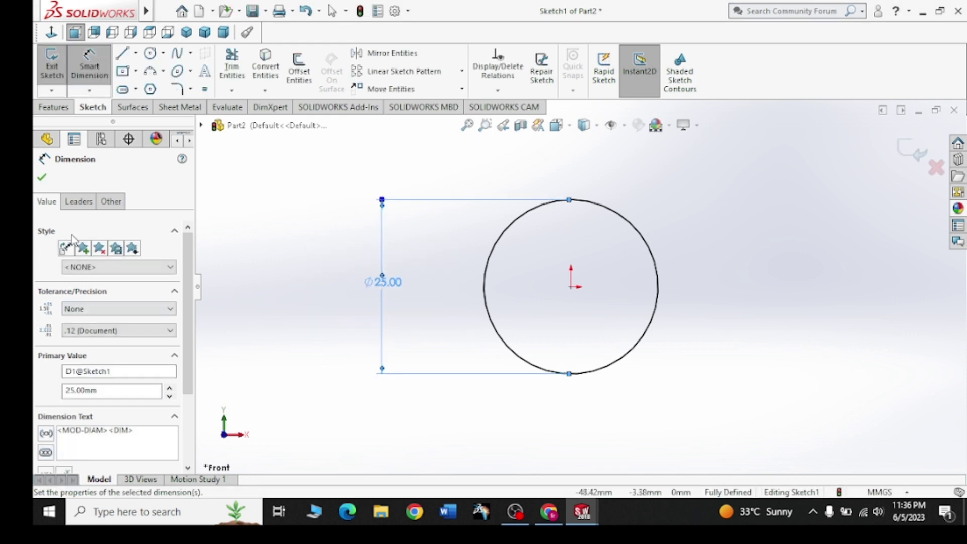
click(42, 177)
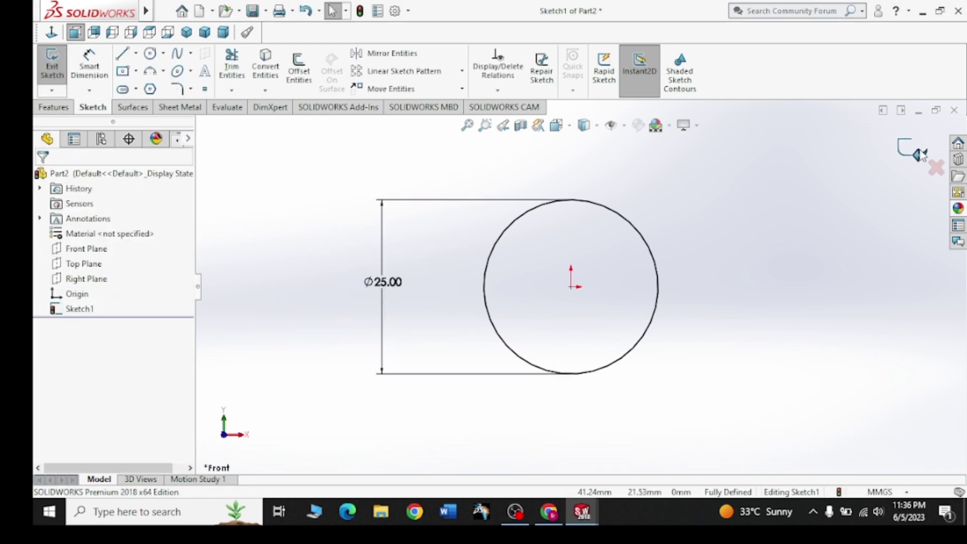
click(51, 65)
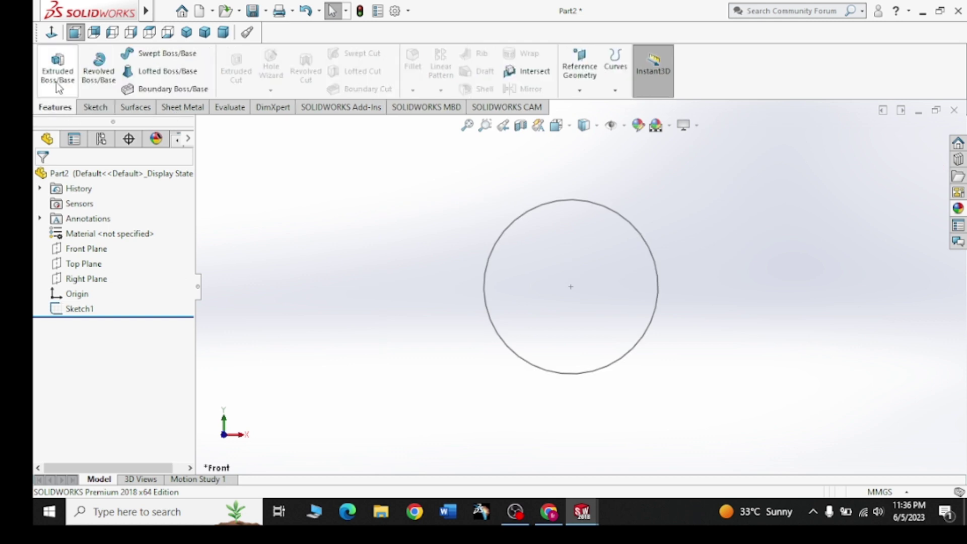
Extrude Sketch1 60 mm with a Mid Plane end condition
click(57, 65)
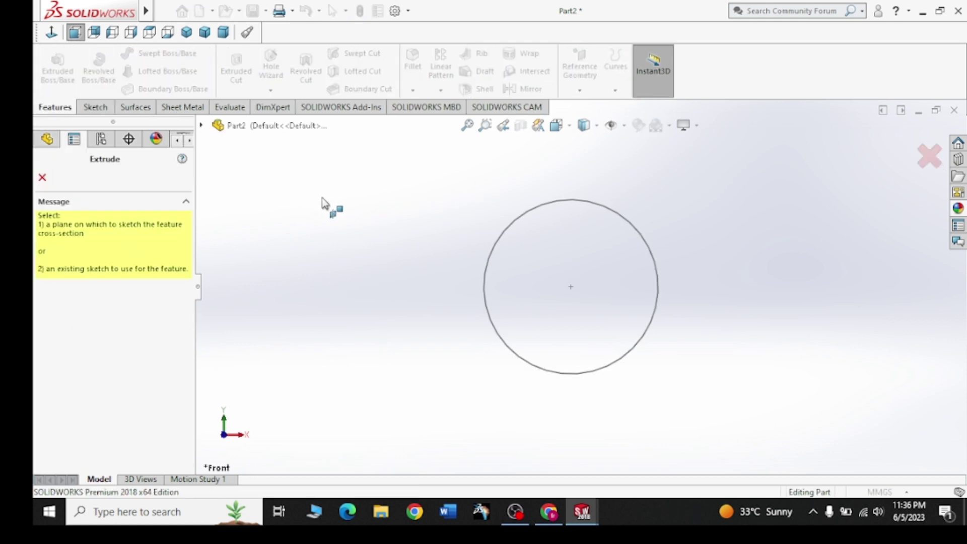
click(484, 287)
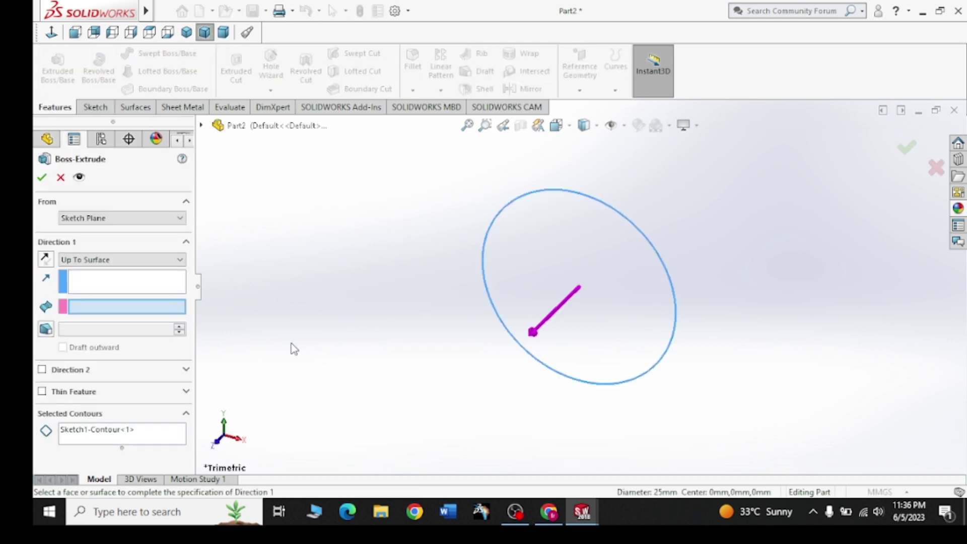
click(136, 260)
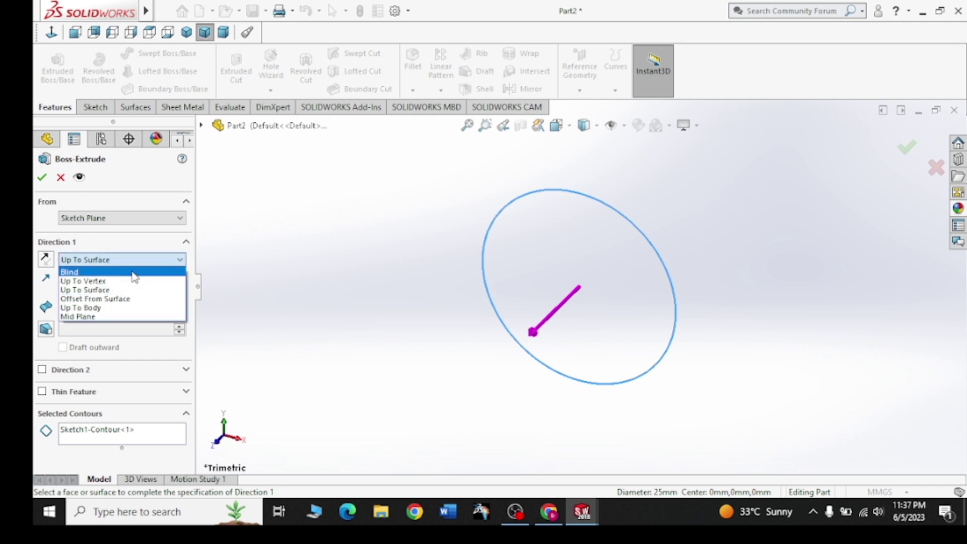
click(133, 271)
text(60)
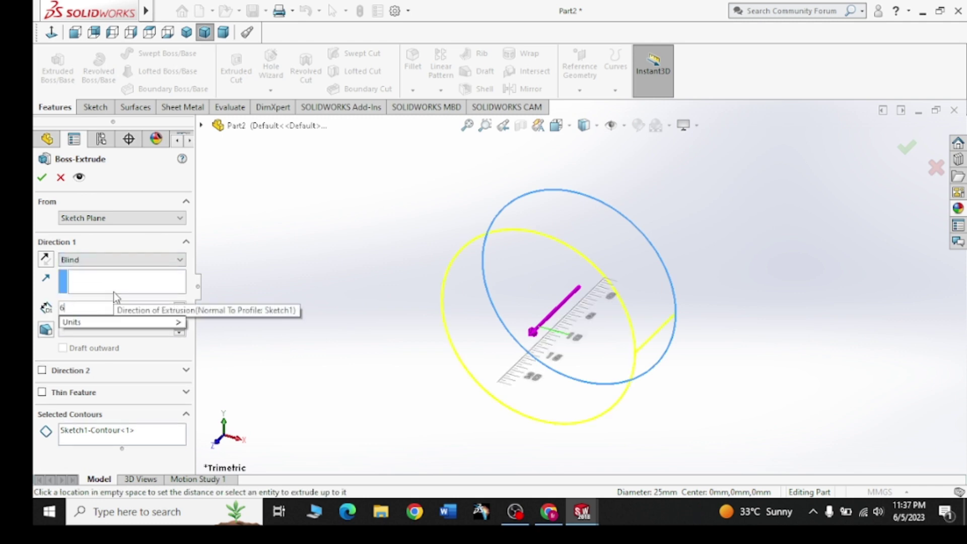
key(Return)
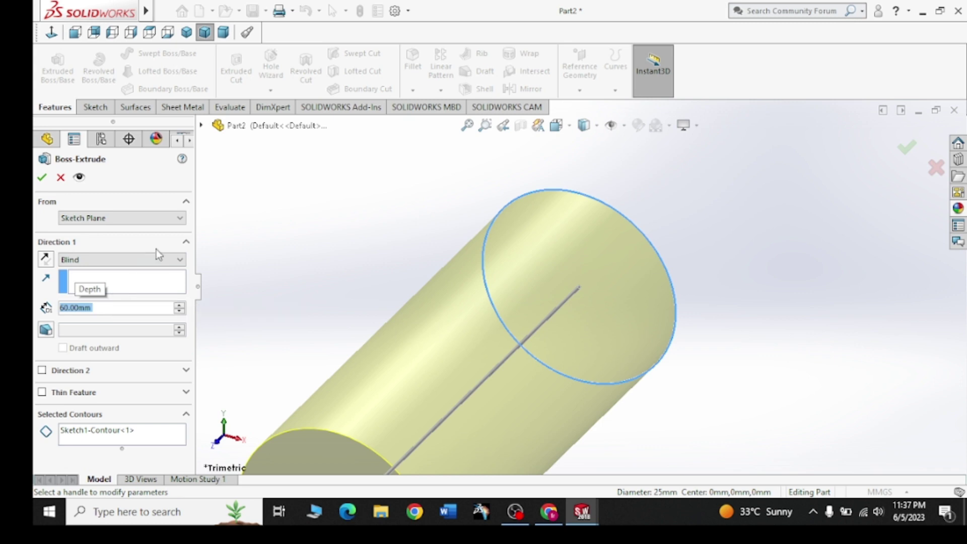
click(155, 260)
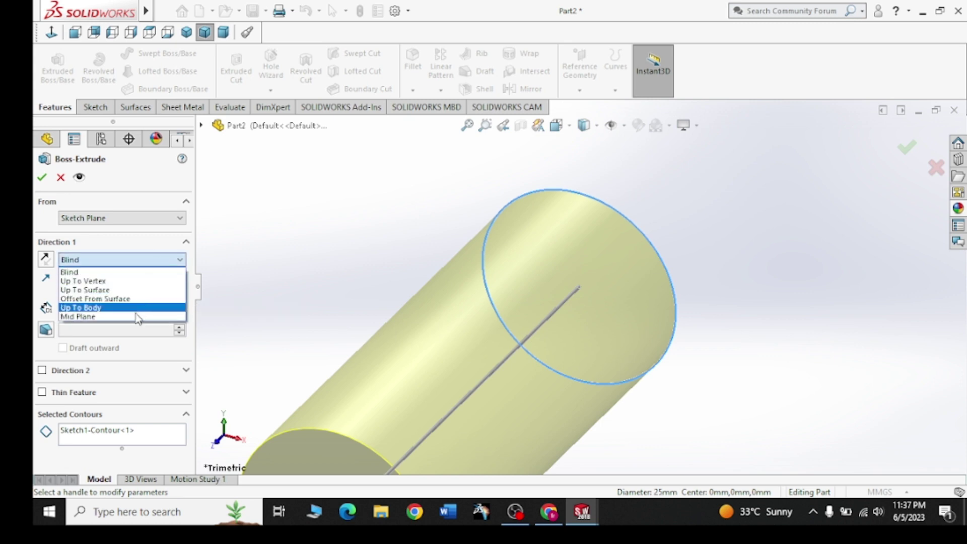
click(120, 322)
click(129, 261)
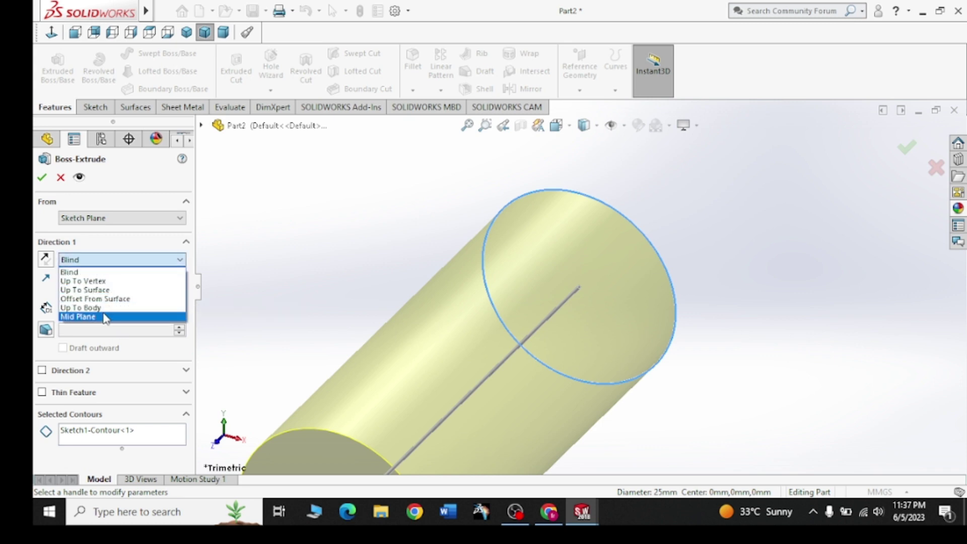
click(106, 316)
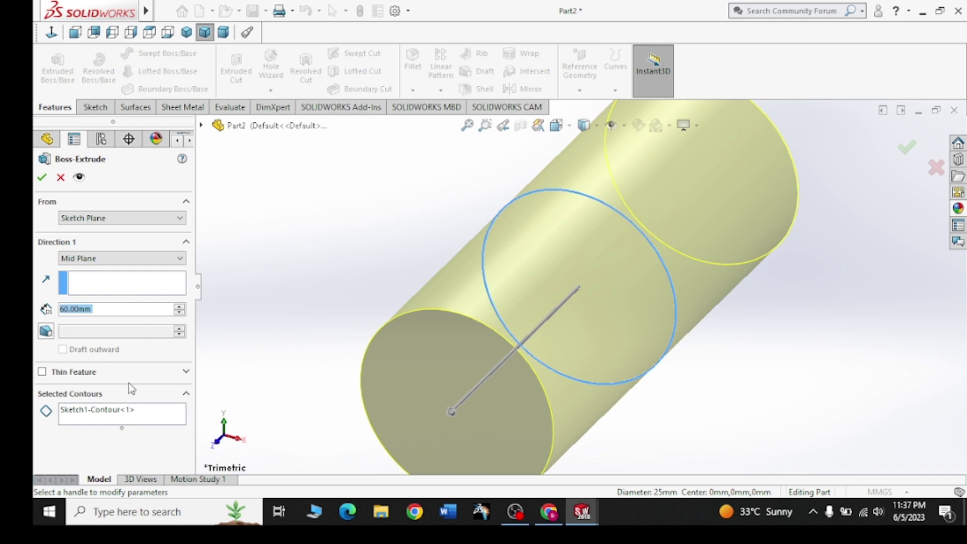
Make the extrusion a thin feature with a 3.5 mm wall and accept it
click(189, 374)
click(188, 375)
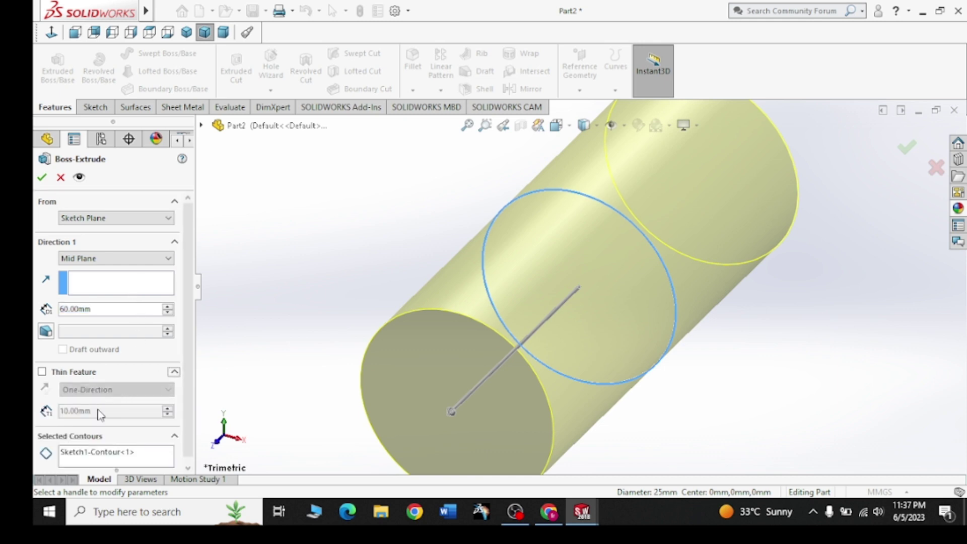
click(42, 372)
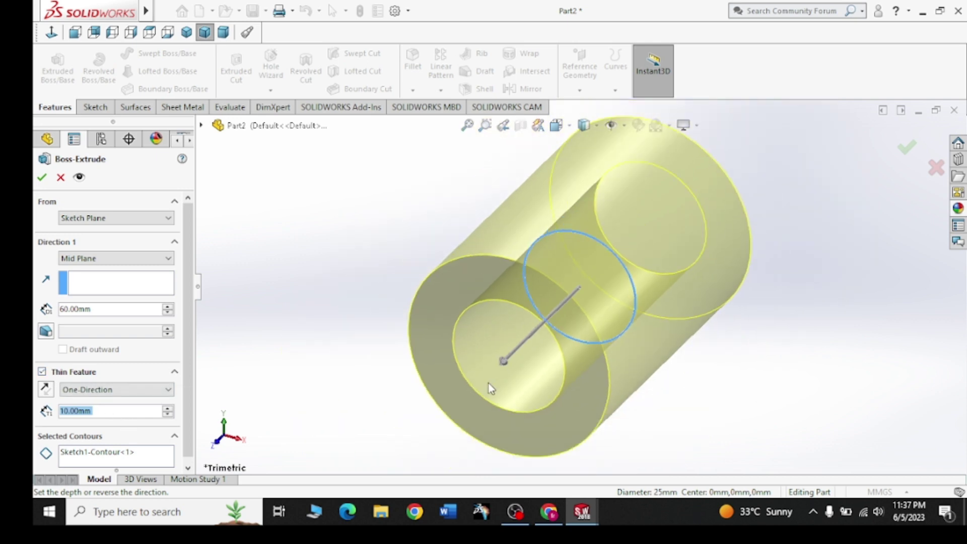
text(3.5)
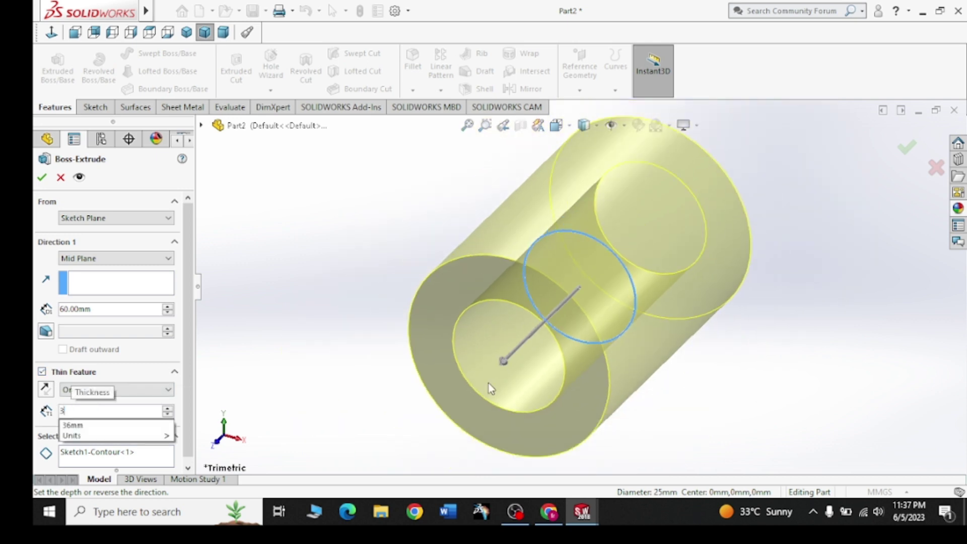
key(Return)
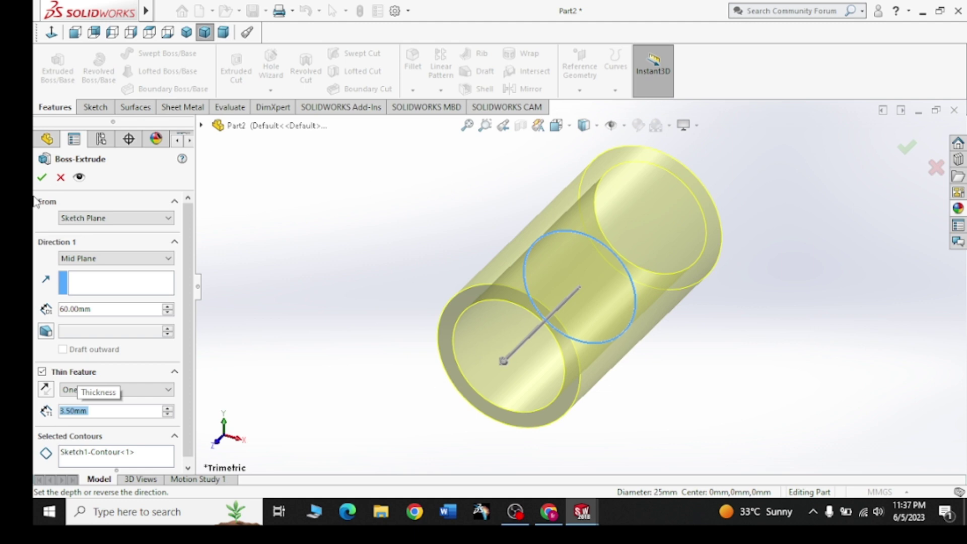
click(42, 180)
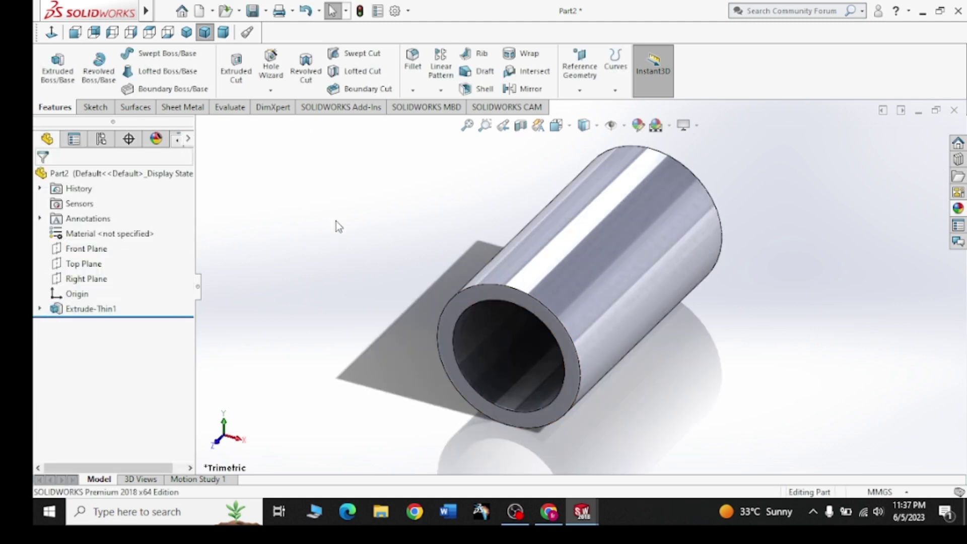
Start a sketch on the tube's front end face and draw a circle on its axis
click(464, 295)
click(525, 253)
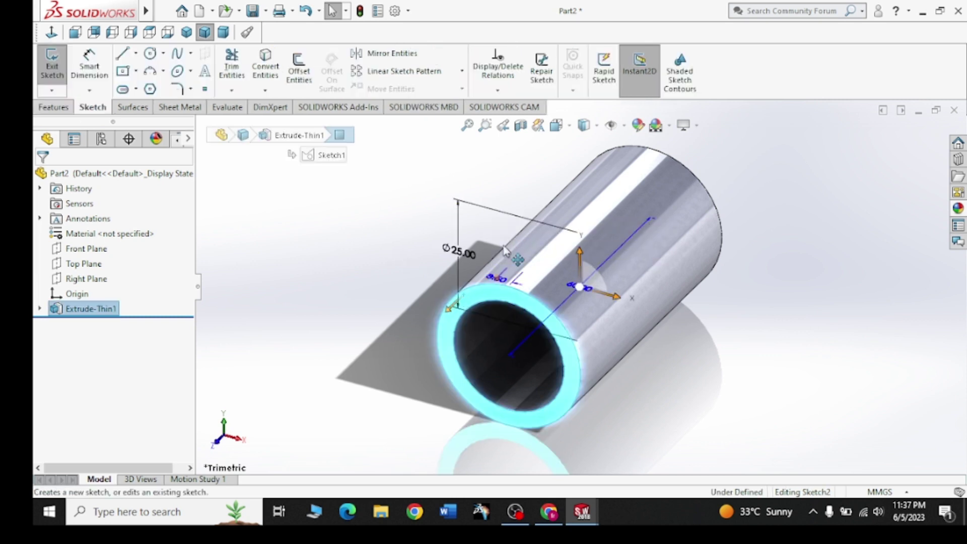
click(75, 33)
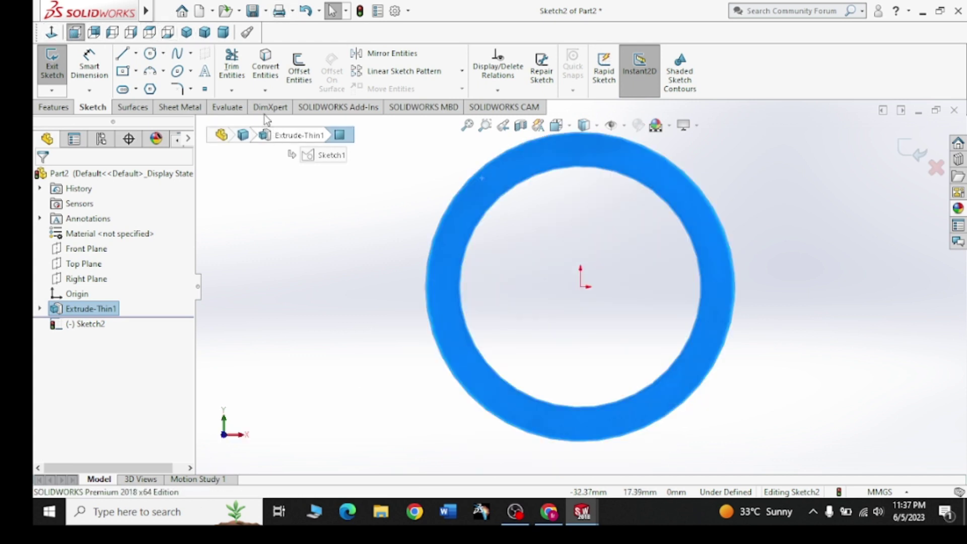
click(150, 53)
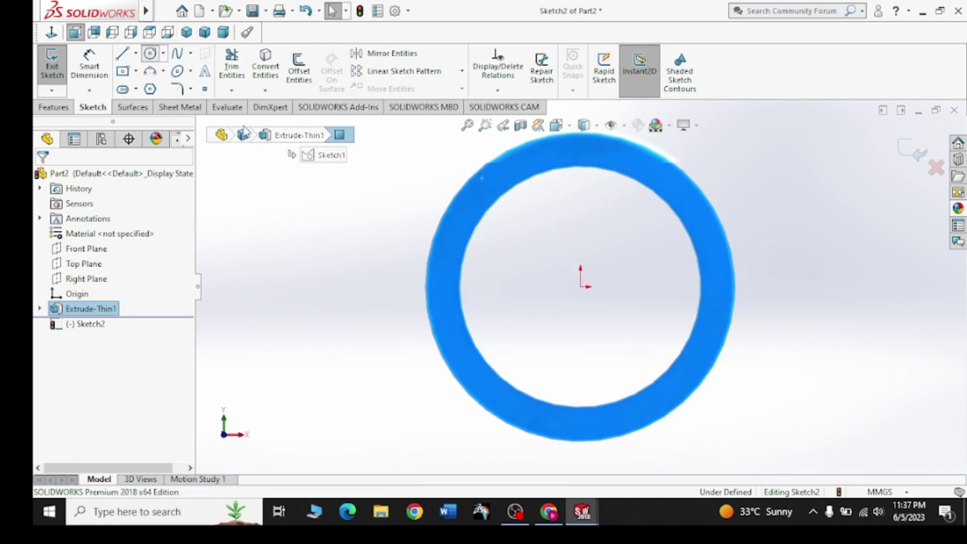
click(581, 286)
click(532, 165)
right_click(390, 187)
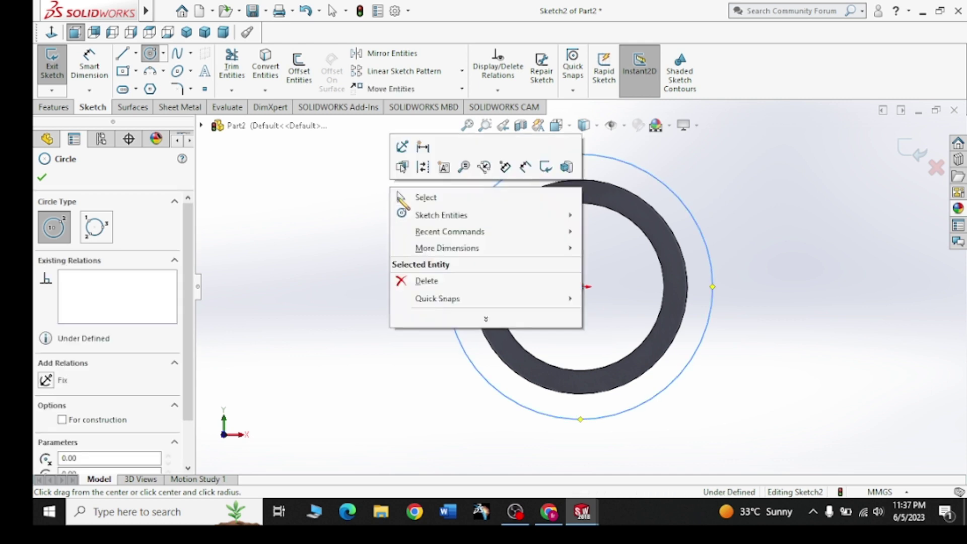
click(142, 143)
Dimension the outer circle to 40 mm diameter
click(89, 60)
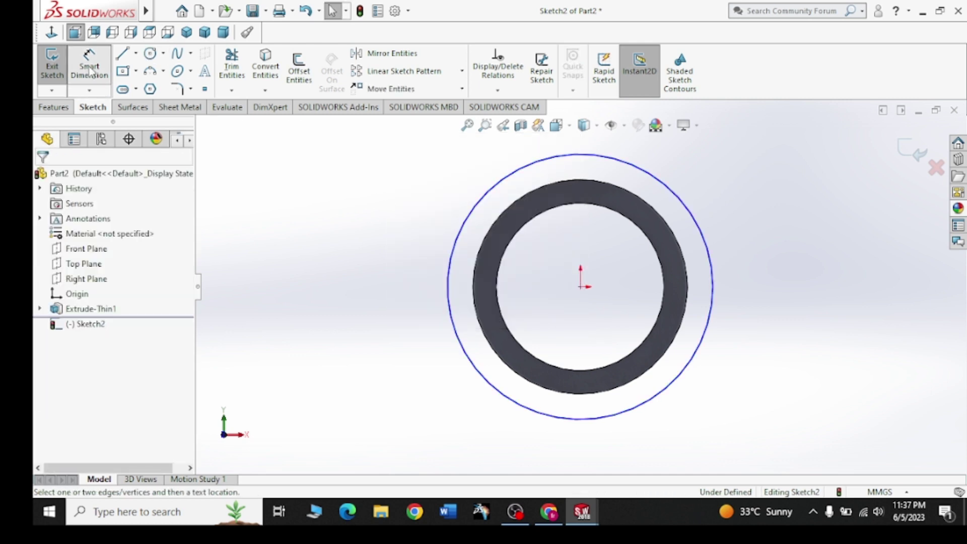
click(452, 252)
click(370, 265)
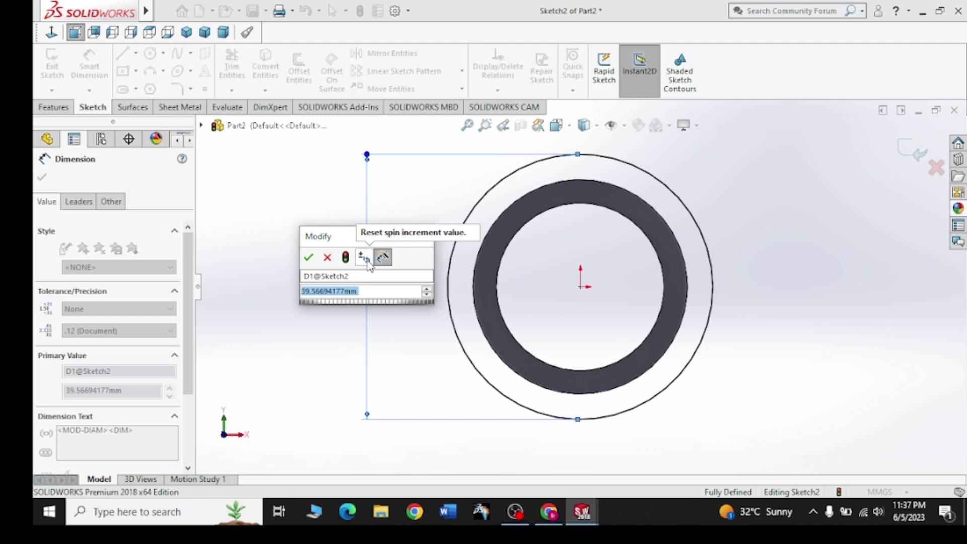
text(40)
key(Return)
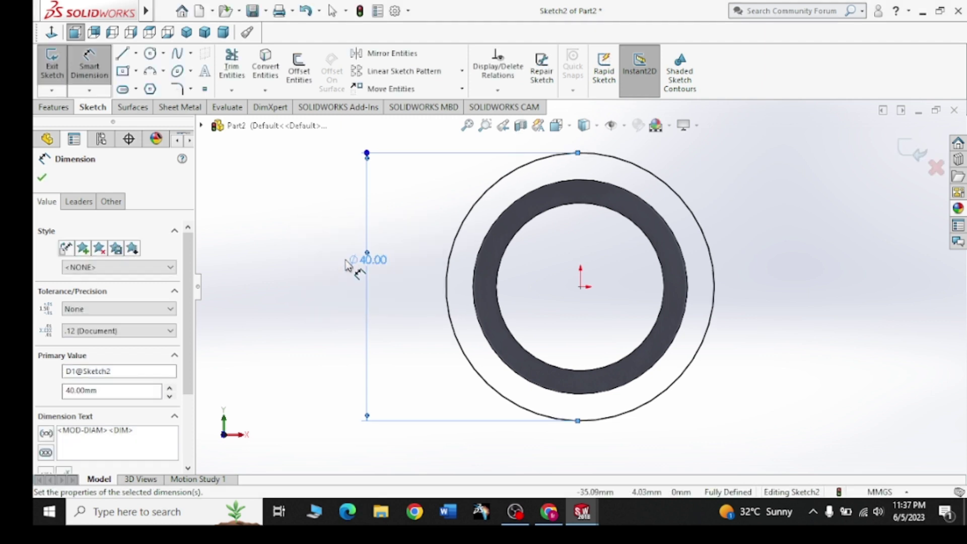
click(41, 177)
middle_drag(751, 179, 729, 205)
Extrude both Sketch2 ring regions 5 mm to form the front flange
click(54, 107)
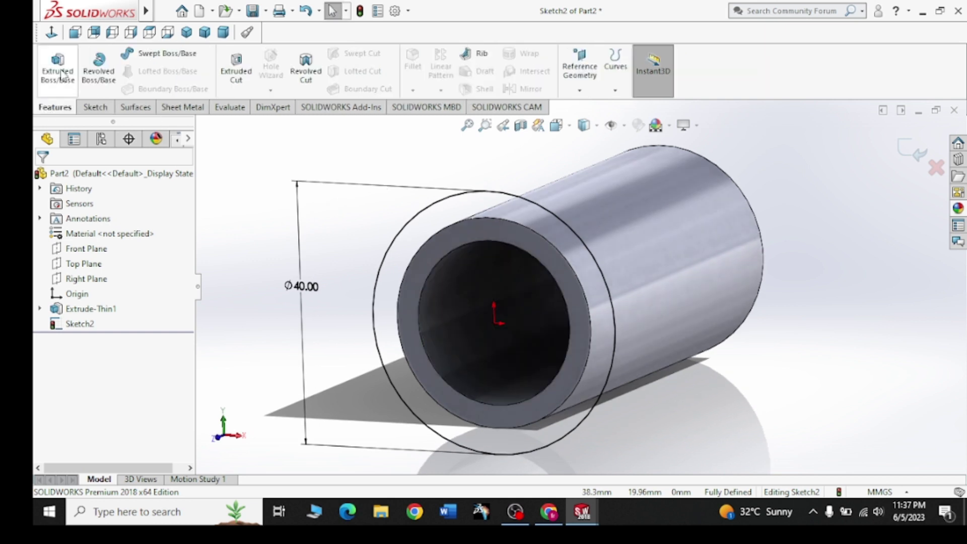
click(62, 75)
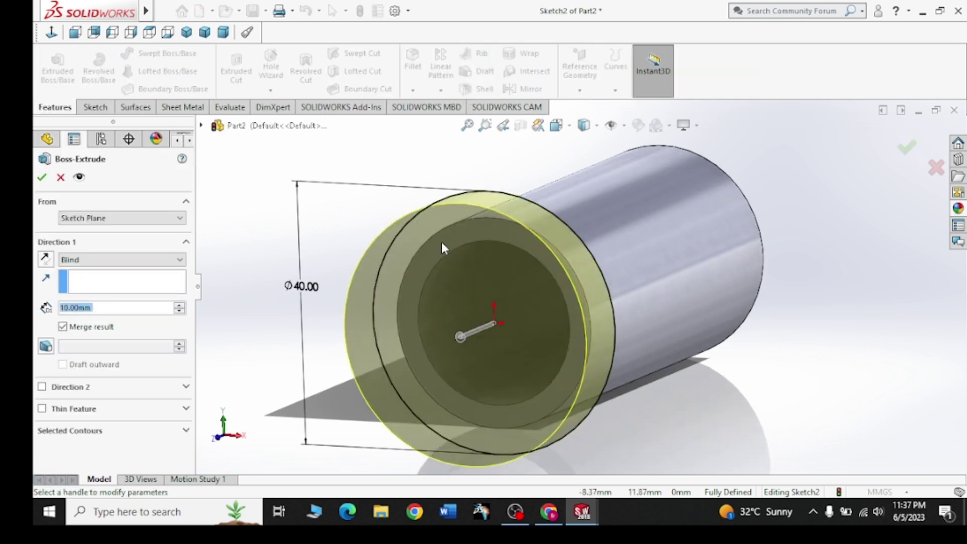
click(71, 432)
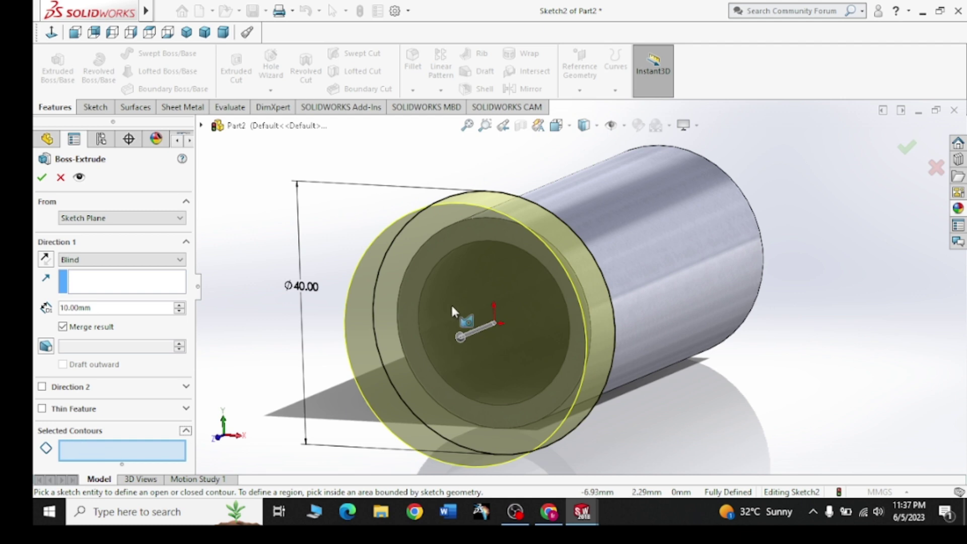
click(441, 252)
click(430, 221)
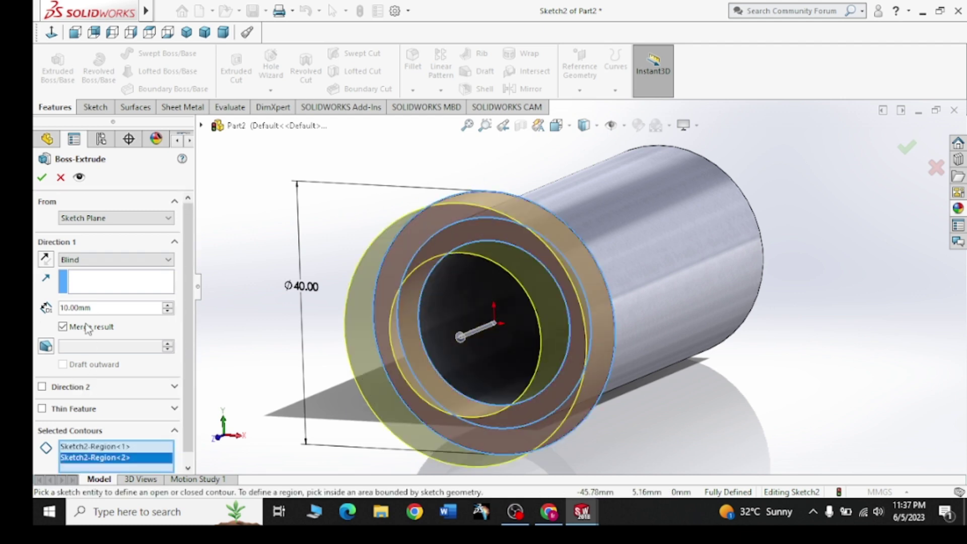
text(5)
key(Return)
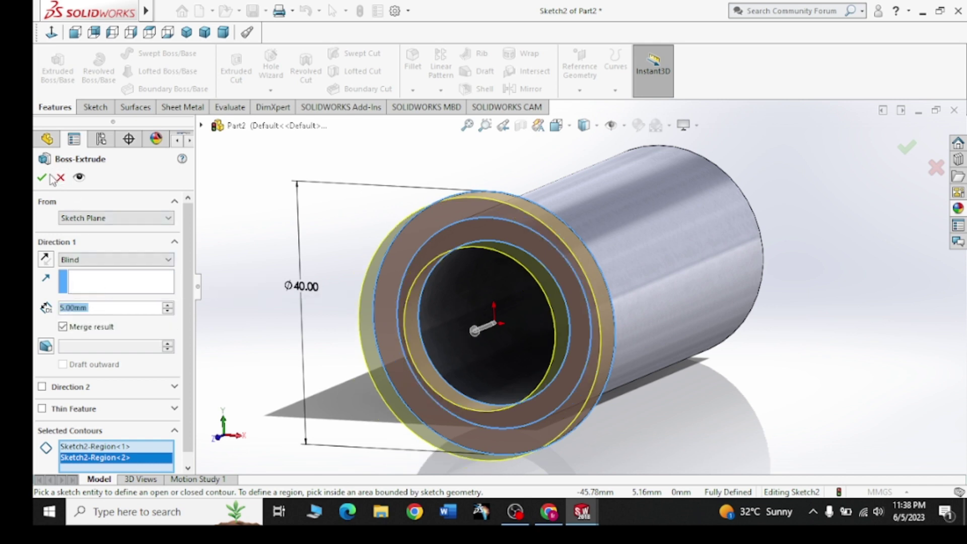
click(44, 177)
mouse_move(275, 213)
middle_down()
mouse_move(497, 285)
mouse_move(689, 263)
middle_up()
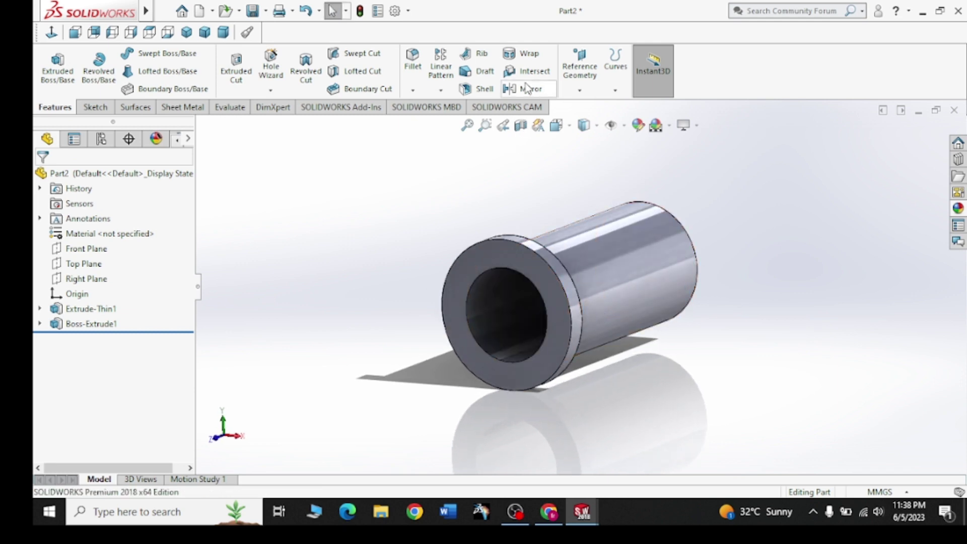
Create Plane1 referencing the Front Plane with a 0 mm offset
click(580, 91)
click(585, 103)
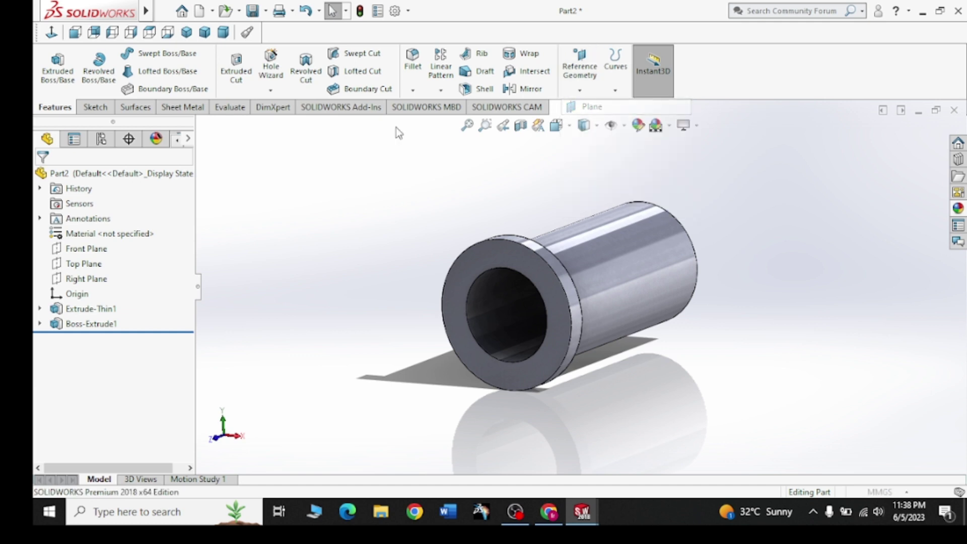
click(200, 126)
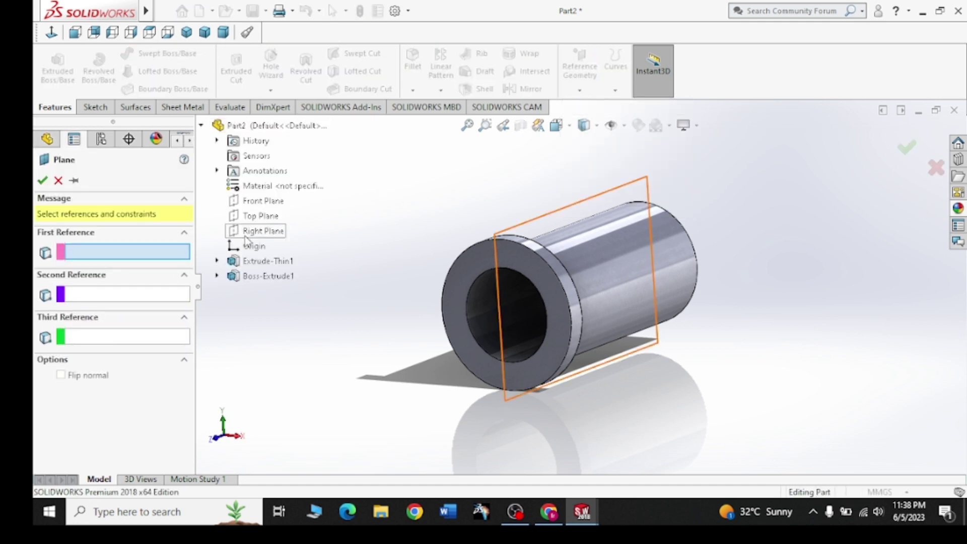
click(263, 202)
click(263, 202)
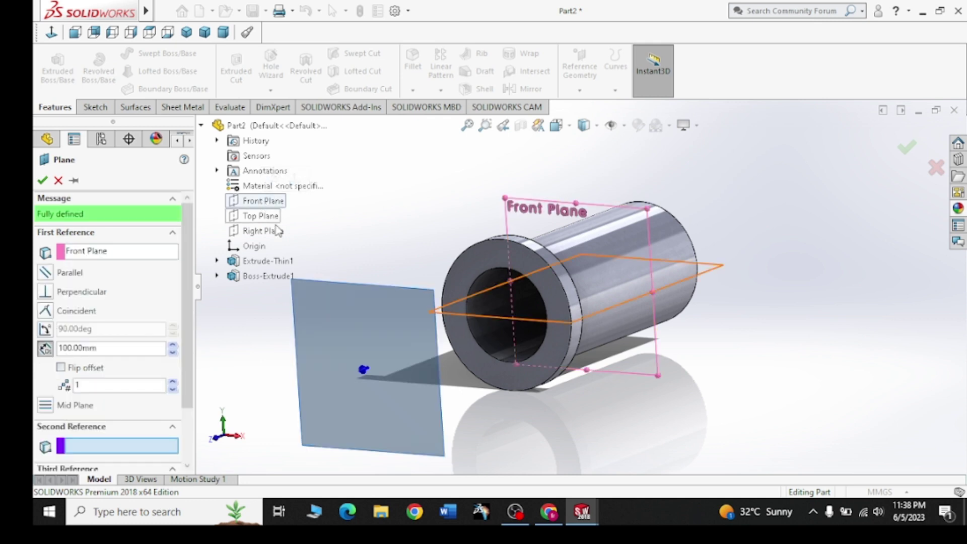
double_click(123, 345)
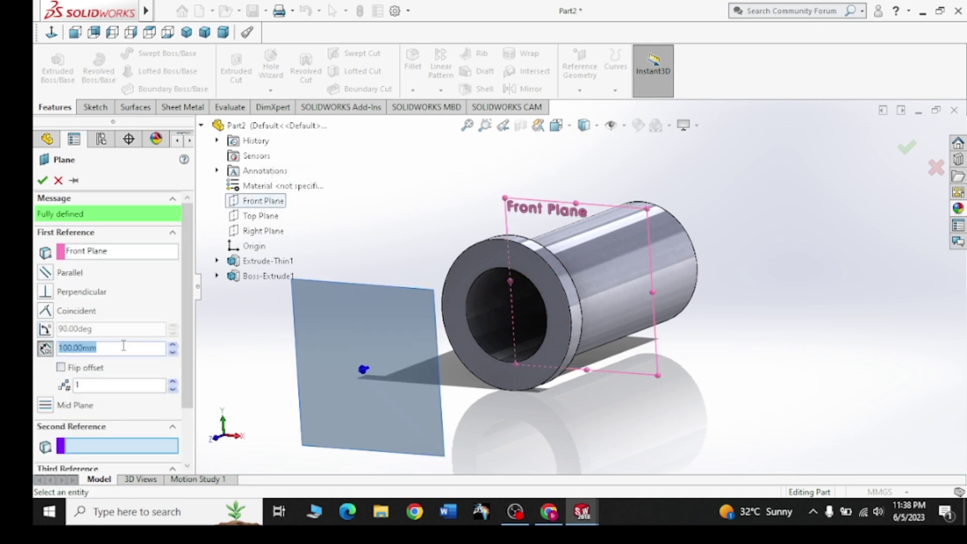
text(0)
key(Return)
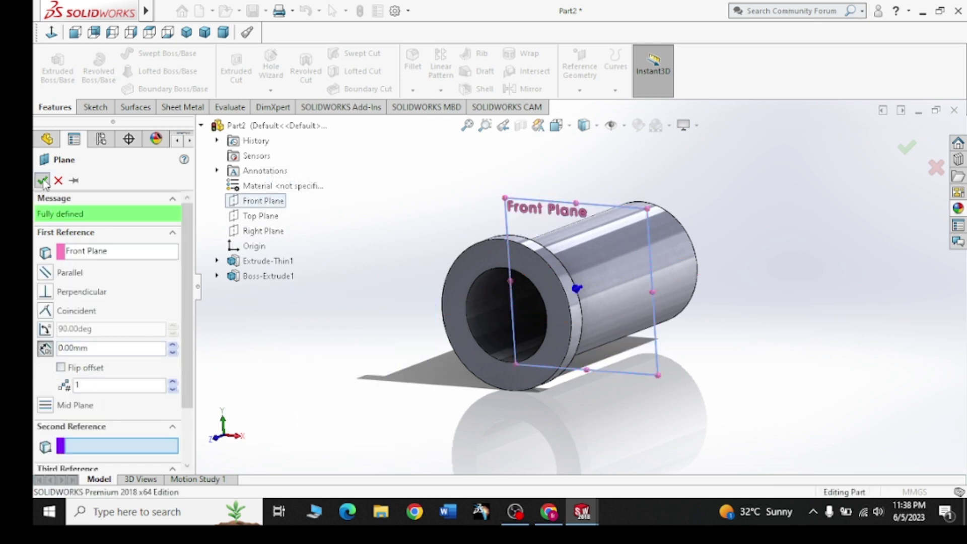
click(531, 90)
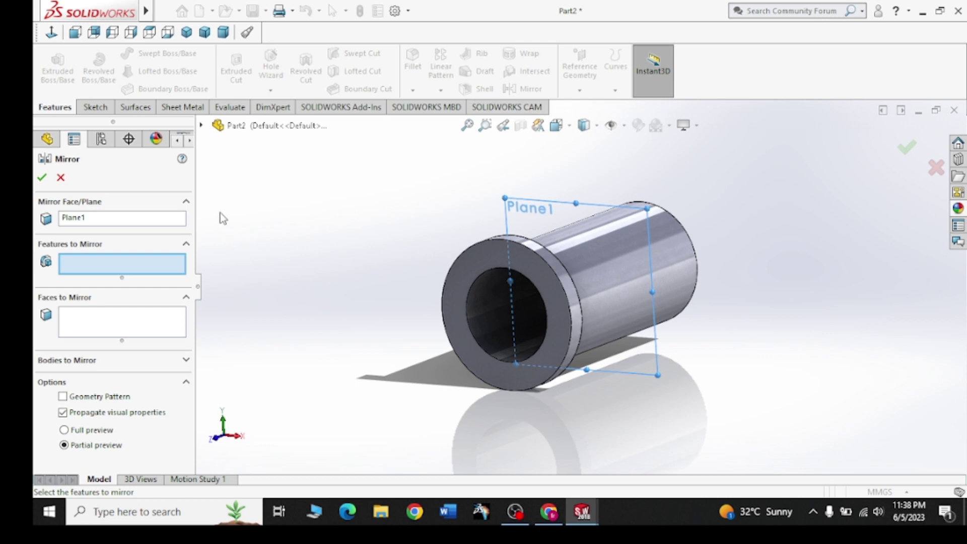
Mirror Boss-Extrude1 across Plane1 to add the second flange
click(201, 125)
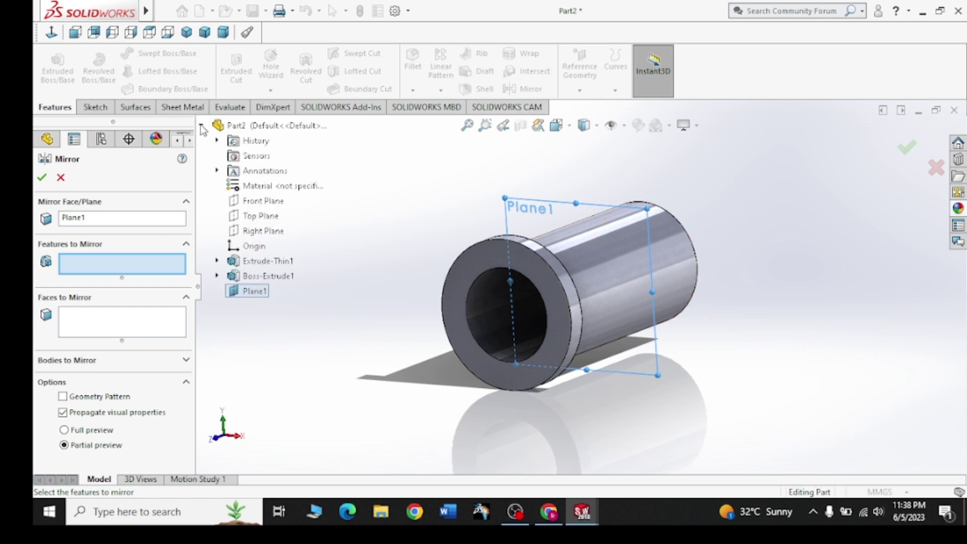
click(261, 276)
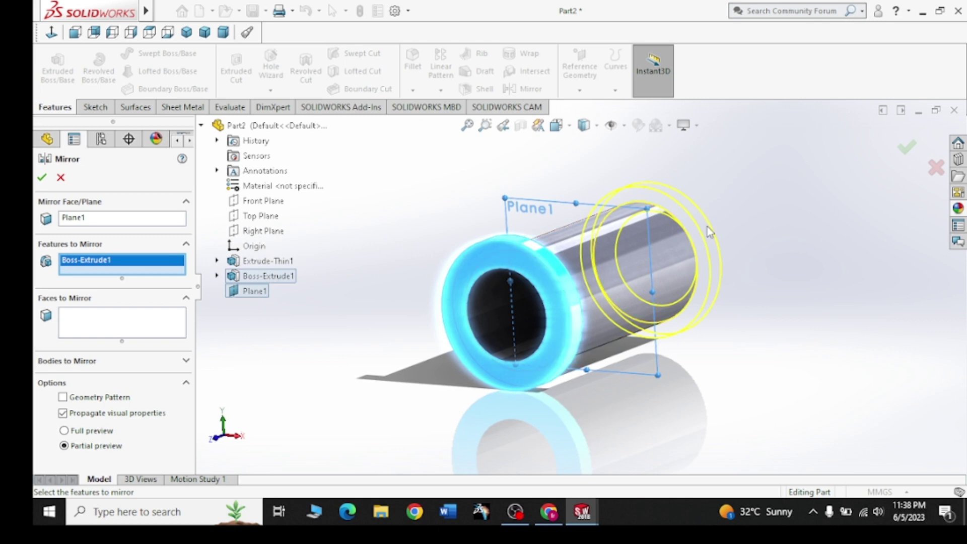
click(43, 182)
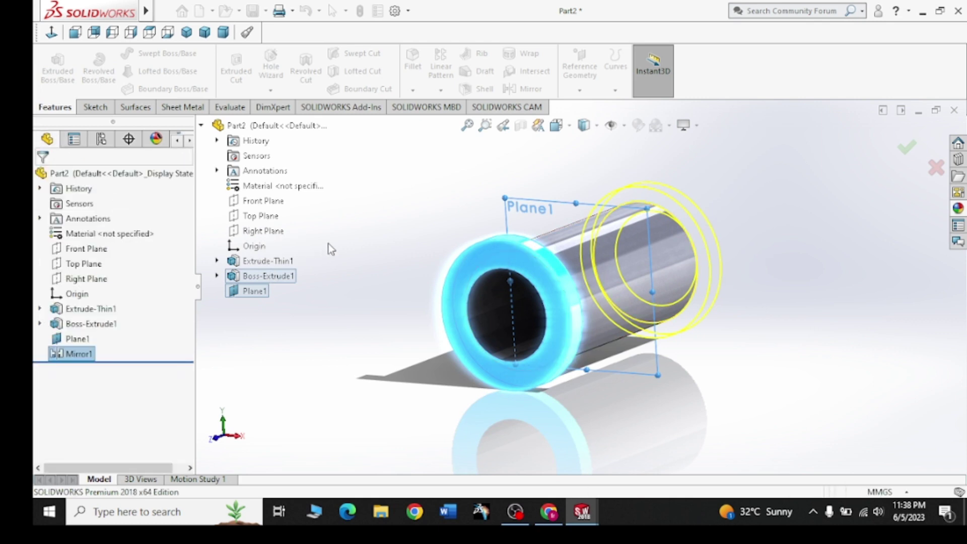
Hide Plane1 and view the two-flanged pipe normal to the Right Plane
click(533, 209)
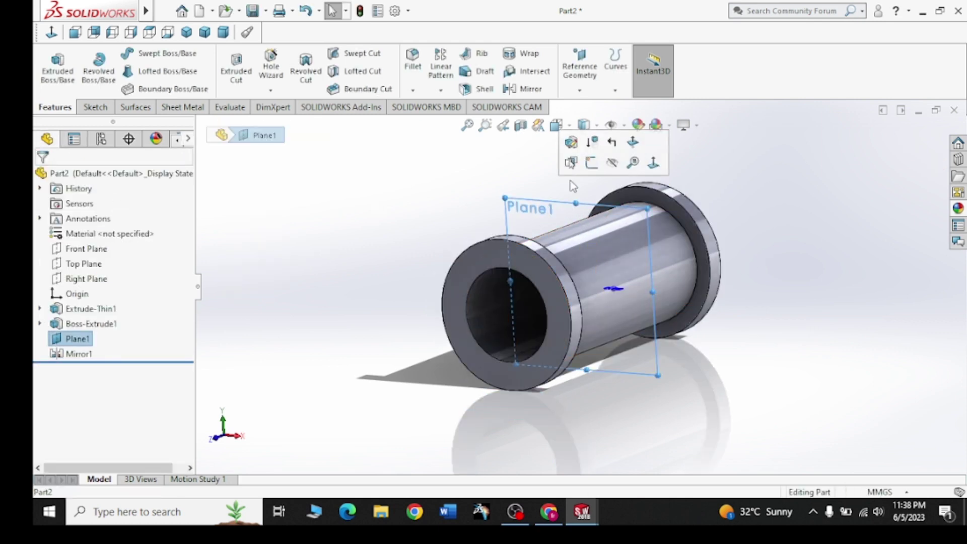
click(611, 162)
mouse_move(782, 271)
middle_down()
mouse_move(796, 285)
mouse_move(767, 289)
middle_up()
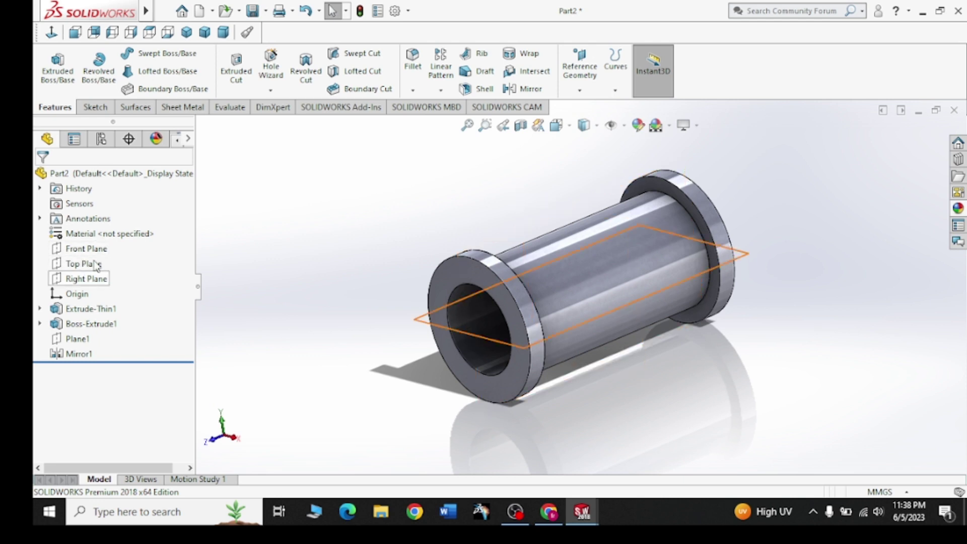
click(92, 278)
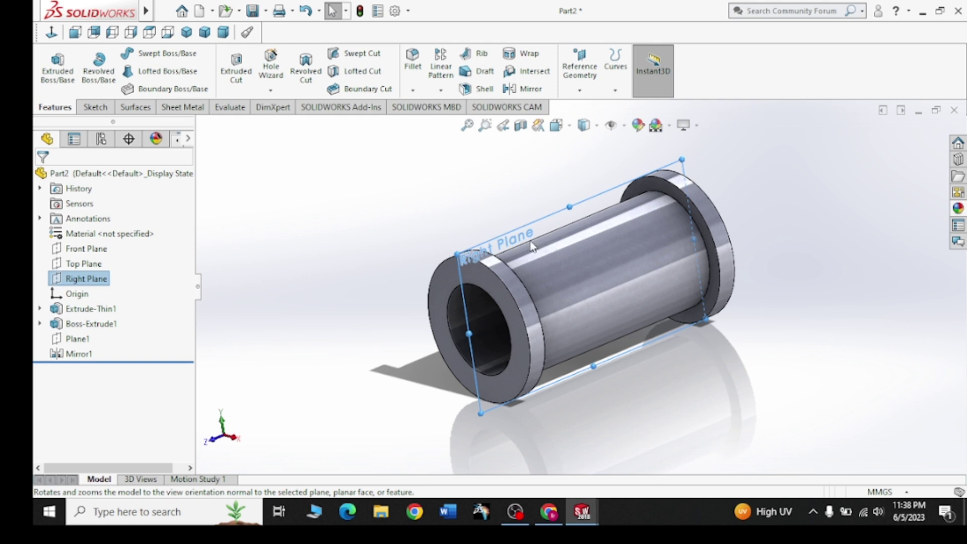
key(ctrl+8)
click(527, 209)
click(552, 180)
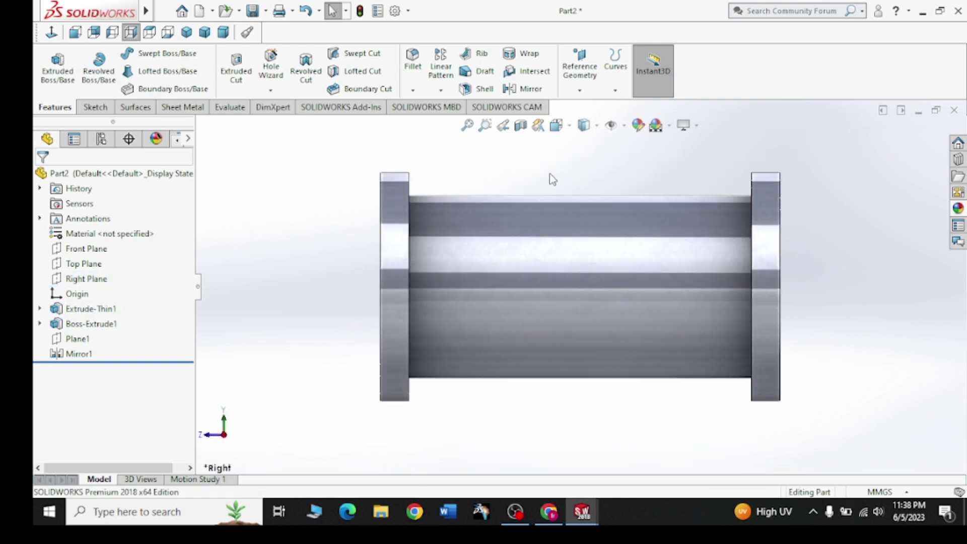
click(87, 280)
On the Right Plane, draw an origin-centred Ø25 mm circle, then return to isometric
click(108, 263)
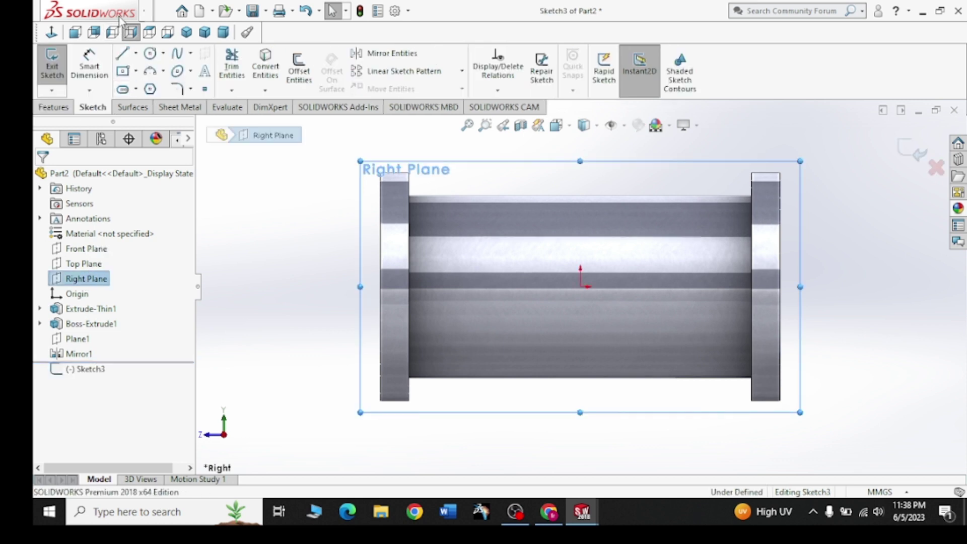
click(150, 53)
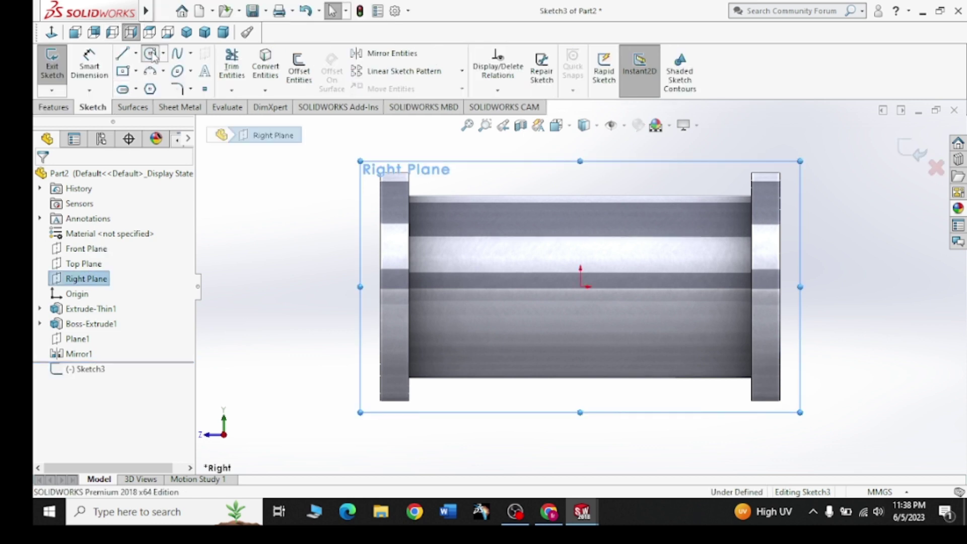
click(580, 286)
click(545, 217)
right_click(524, 173)
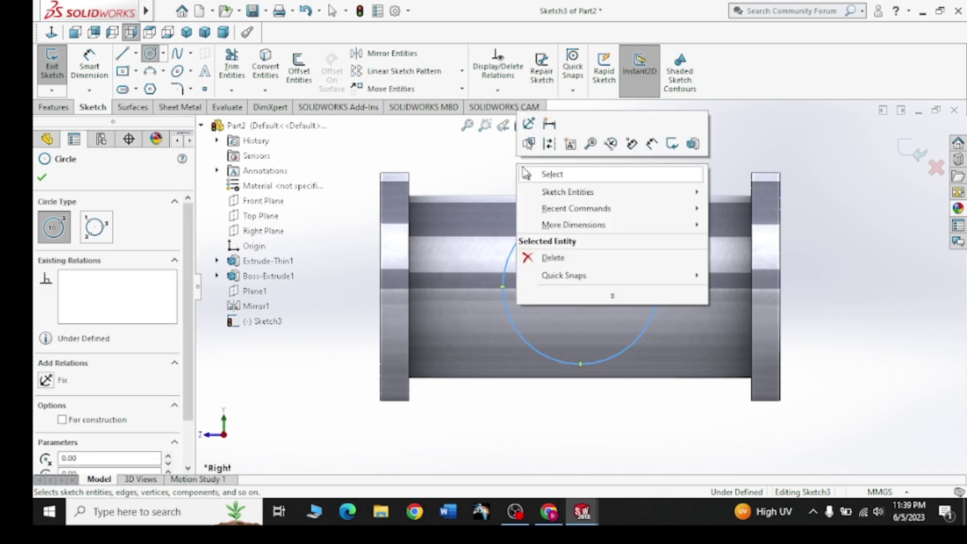
click(524, 173)
click(89, 65)
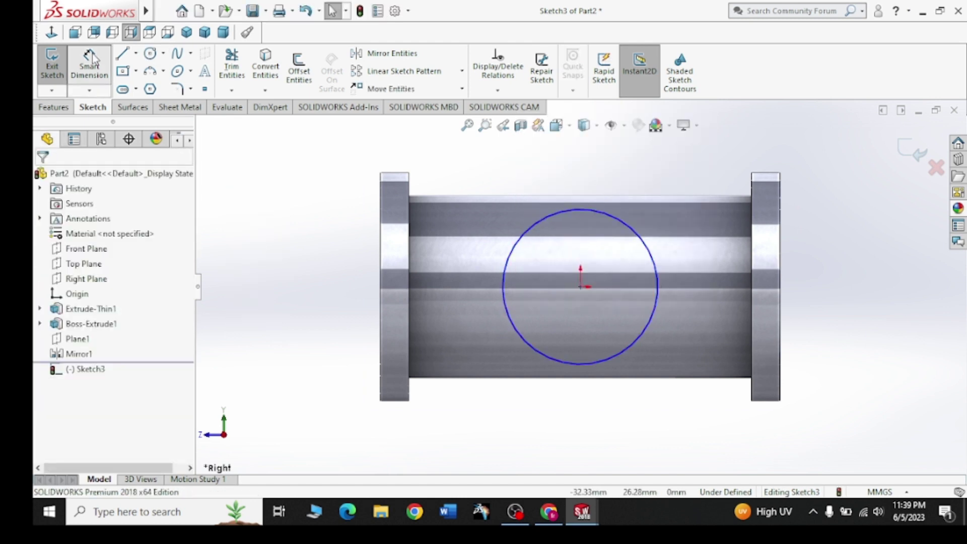
click(507, 282)
click(324, 274)
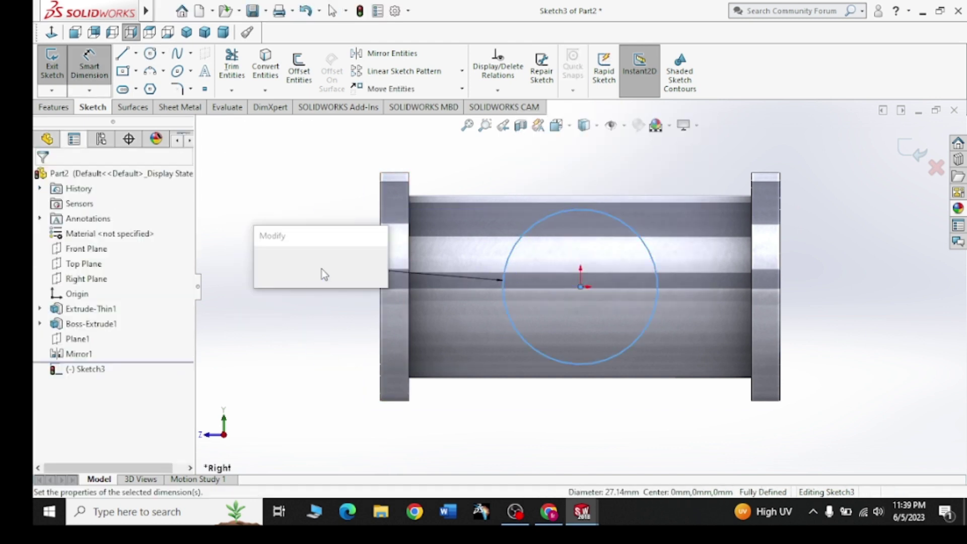
text(25)
key(Return)
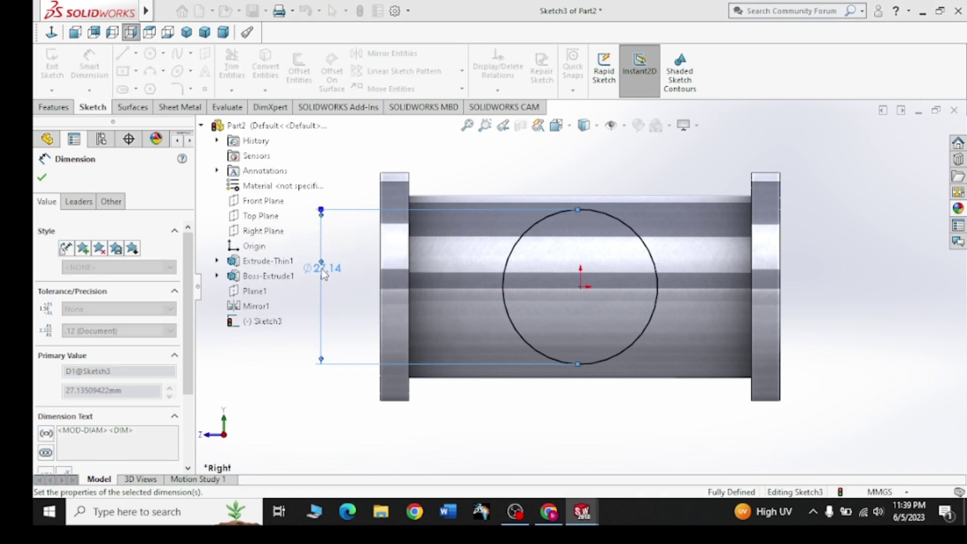
click(43, 178)
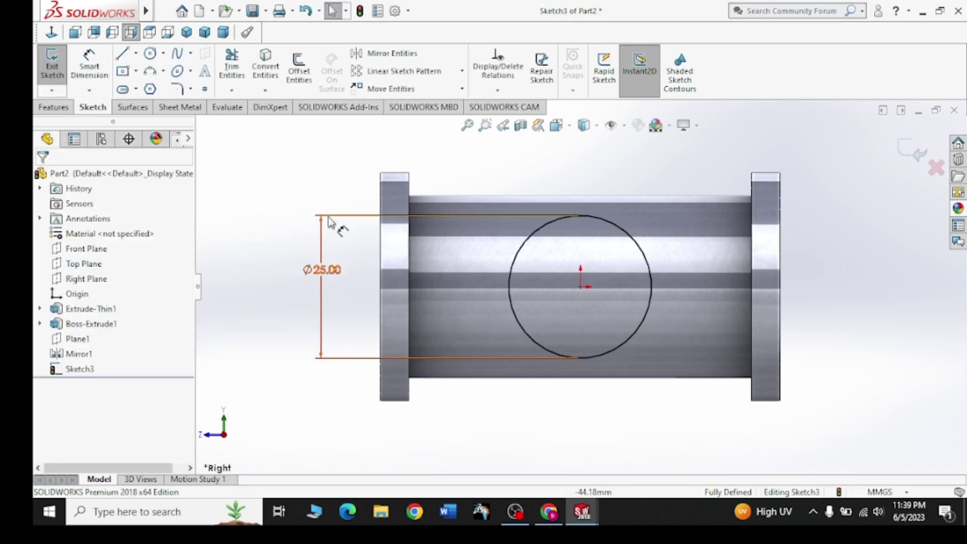
key(ctrl+7)
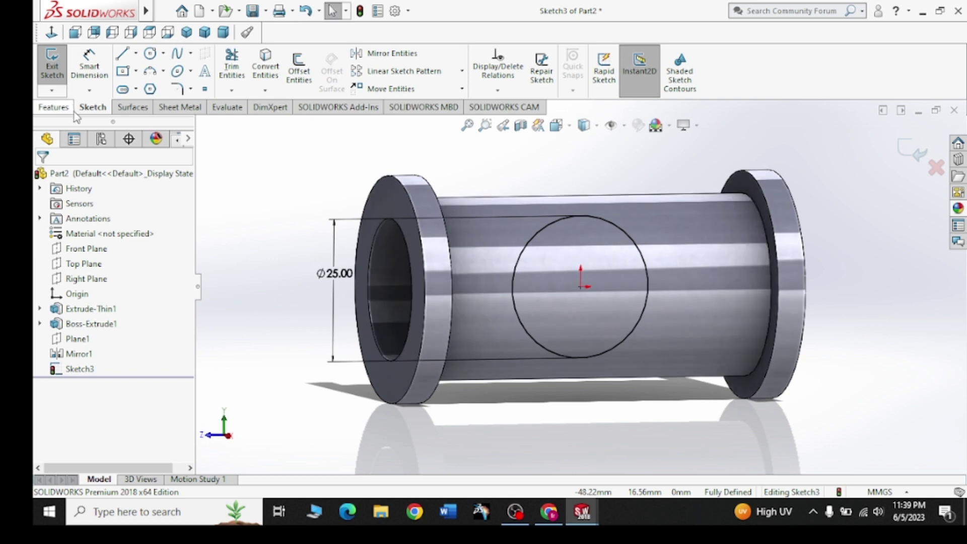
Set up a Boss-Extrude of Sketch3 with Offset From Surface 30 mm and Sketch Plane start
click(71, 108)
click(58, 66)
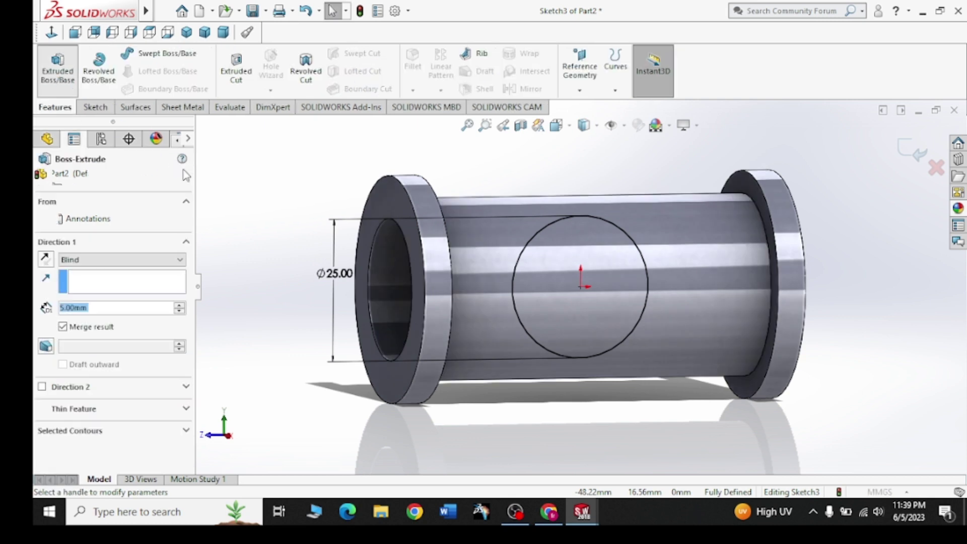
click(142, 265)
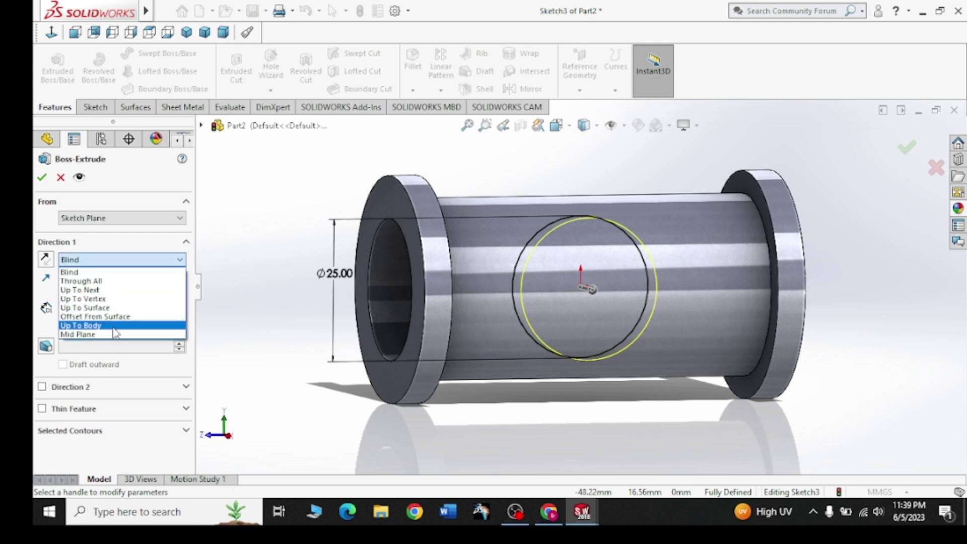
click(110, 272)
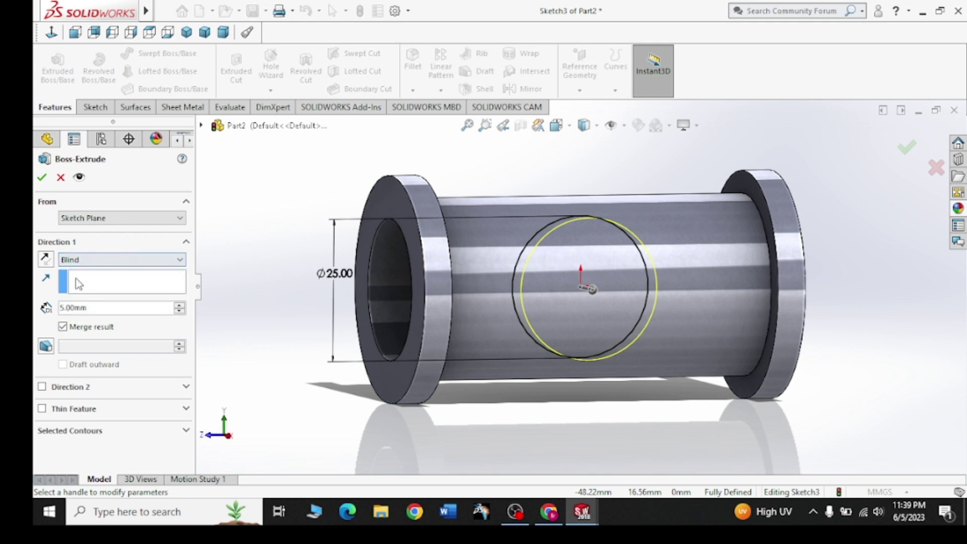
click(94, 262)
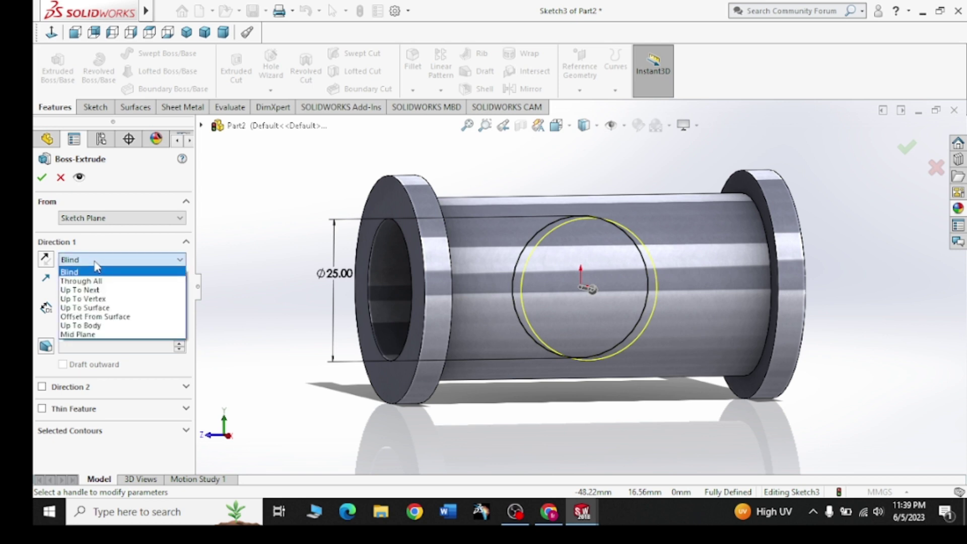
click(111, 316)
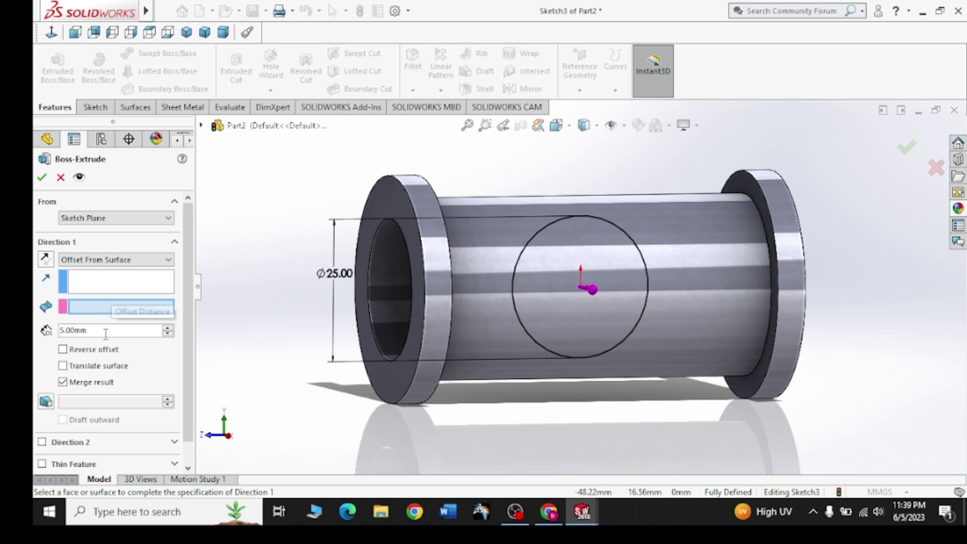
double_click(109, 334)
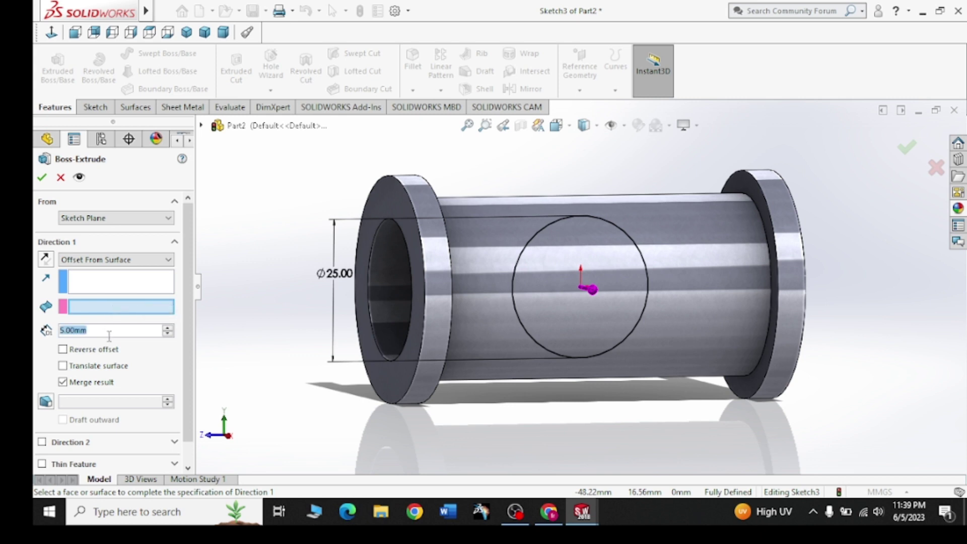
text(30)
key(Return)
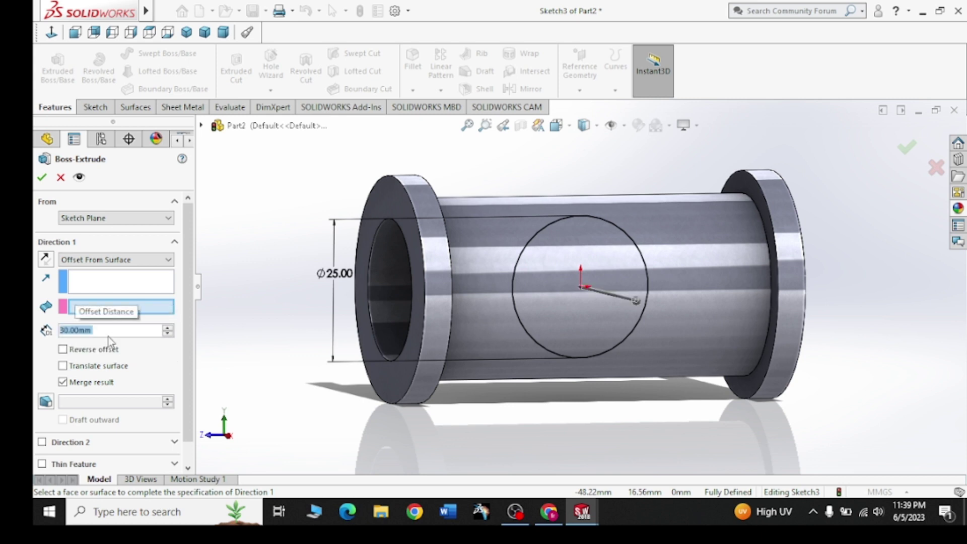
click(116, 218)
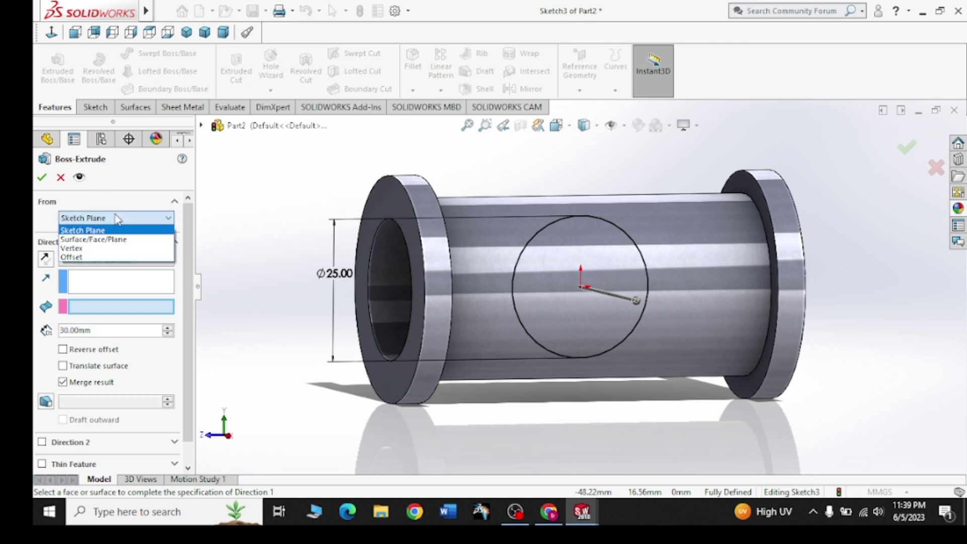
click(121, 230)
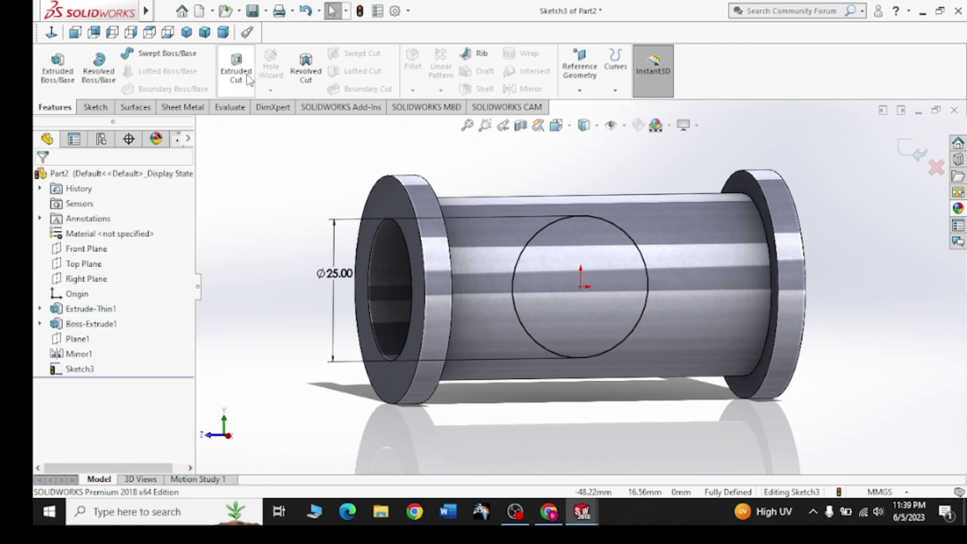
Extrude the Ø25 circle from a 30 mm start offset up to the pipe's outer face
click(248, 80)
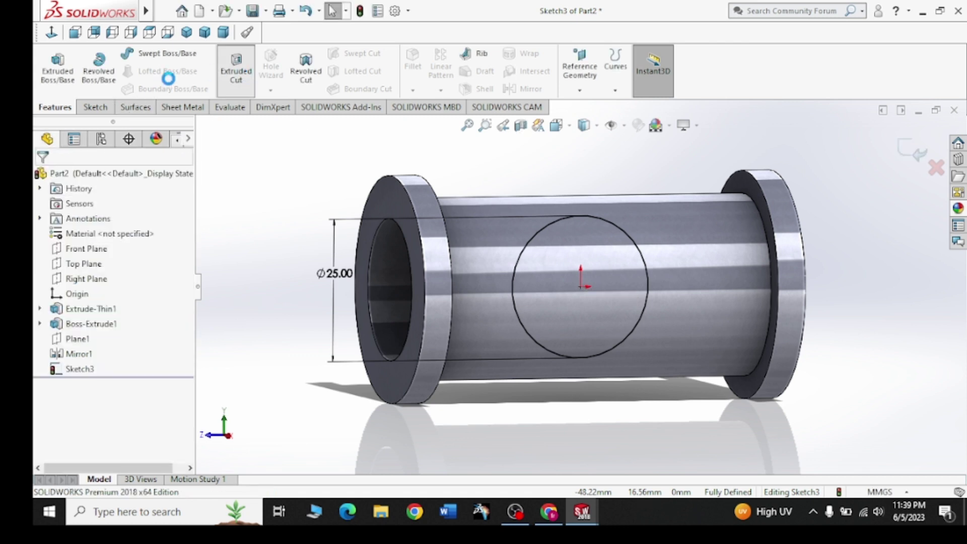
click(55, 81)
click(115, 220)
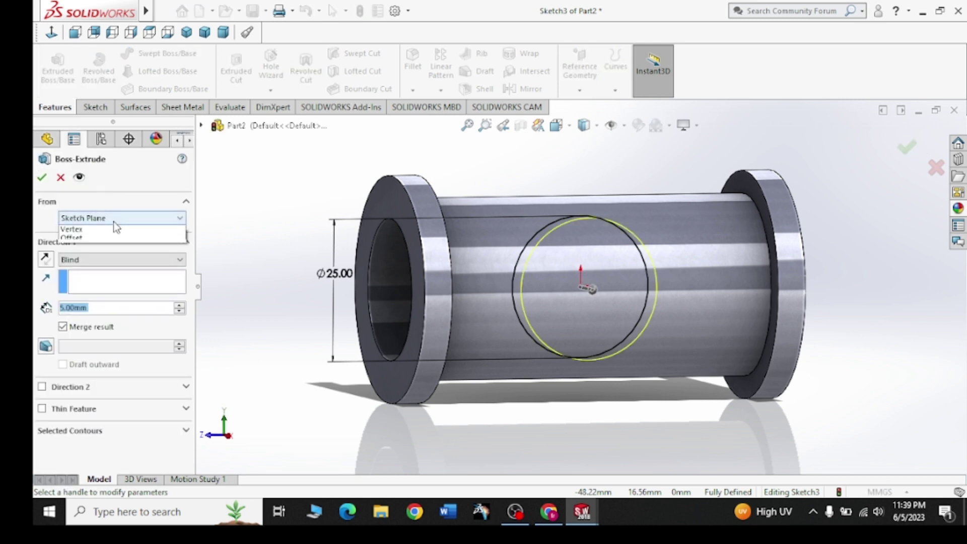
click(123, 255)
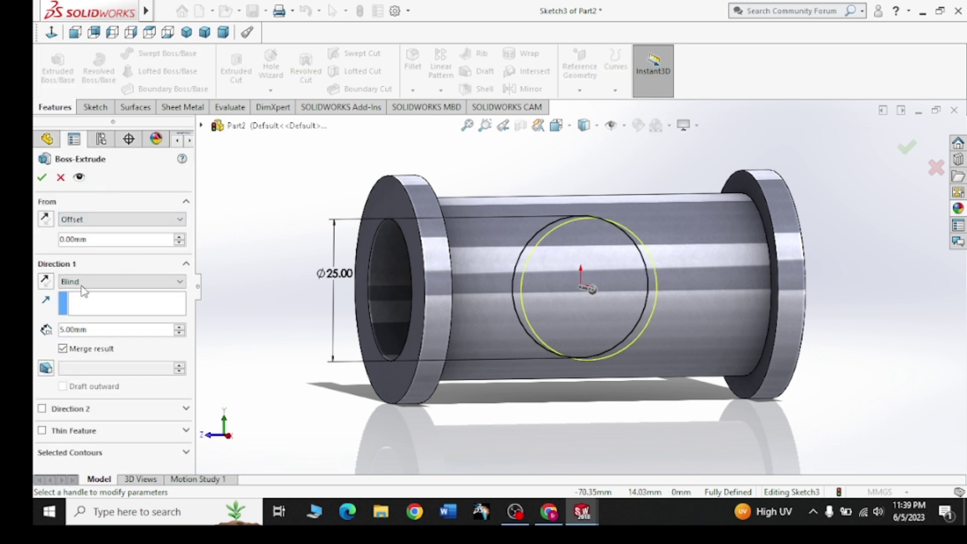
text(30)
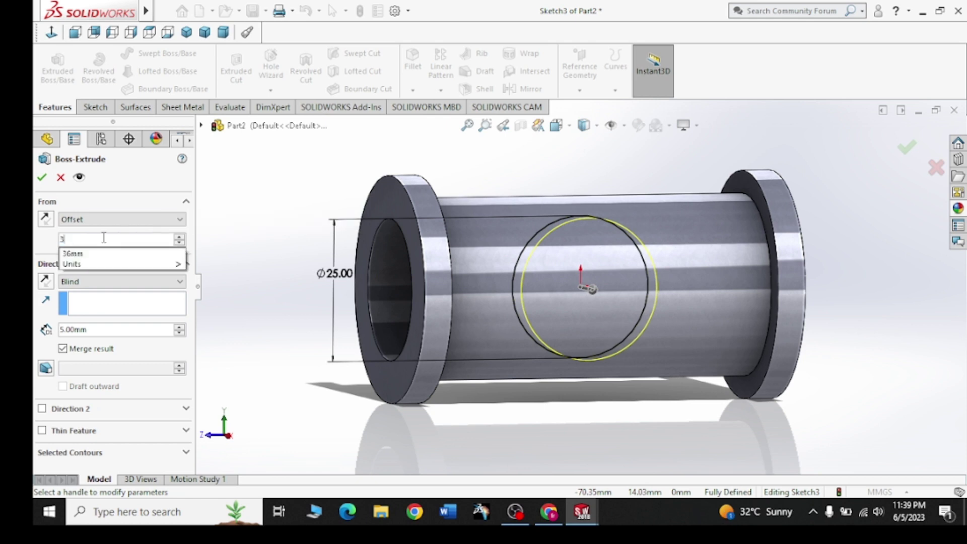
key(Return)
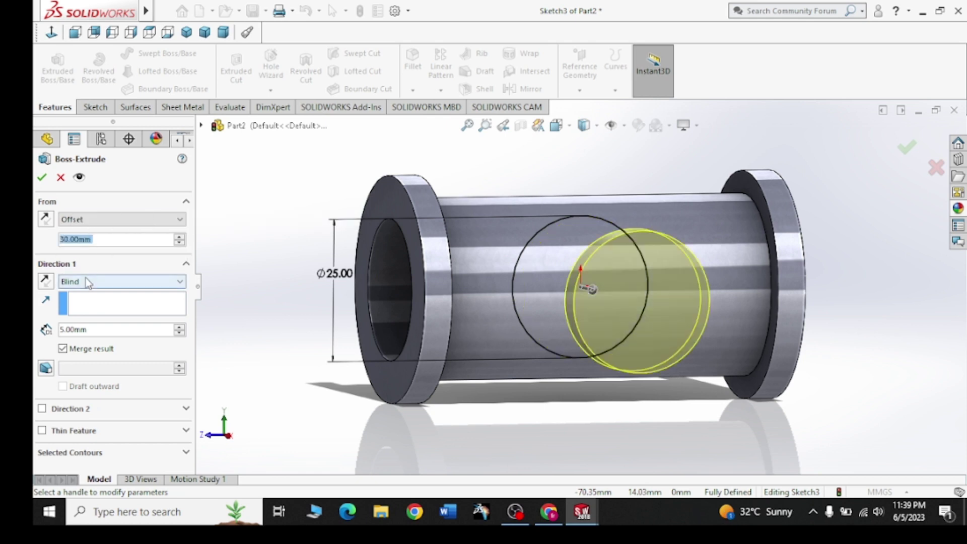
click(89, 282)
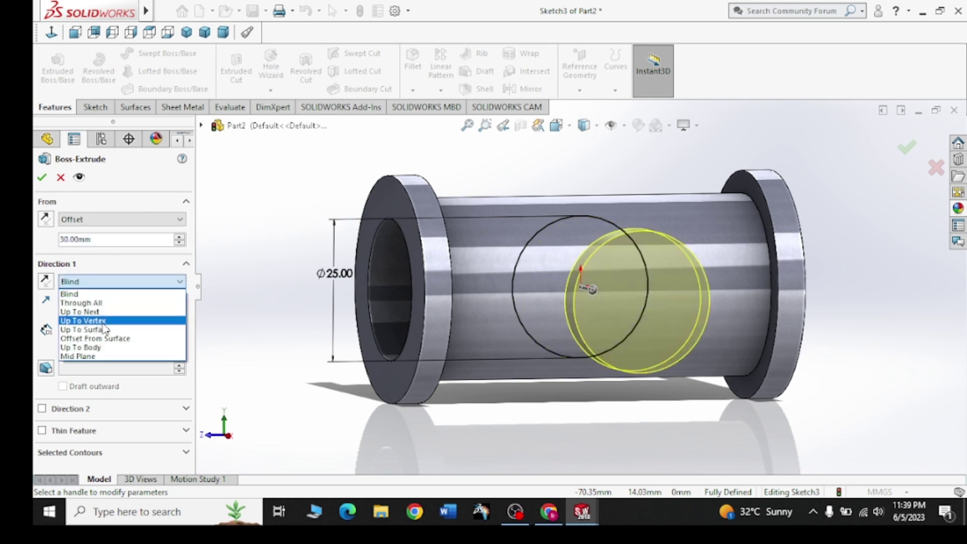
click(135, 330)
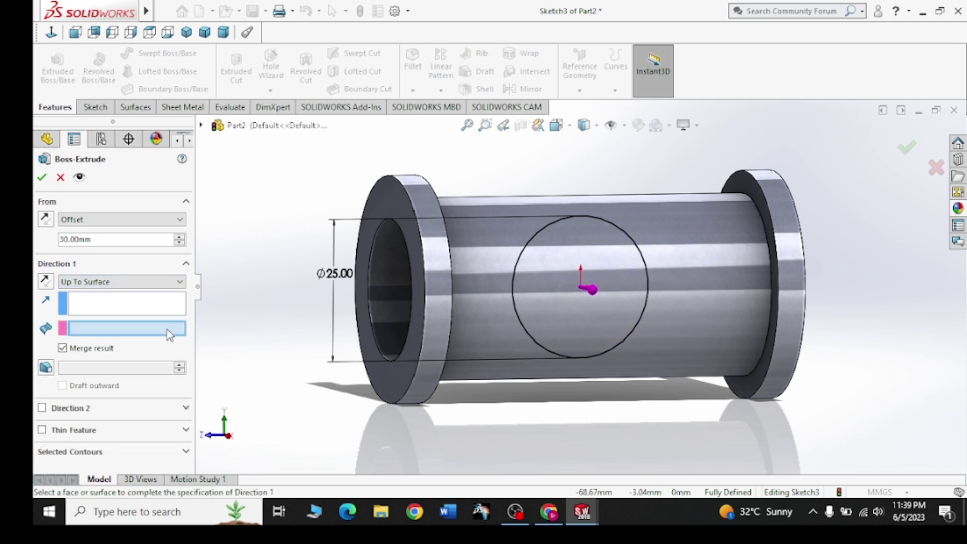
click(498, 273)
Increase the branch boss start offset to 35 mm and create the extrusion
mouse_move(496, 279)
middle_down()
mouse_move(524, 308)
mouse_move(682, 304)
middle_up()
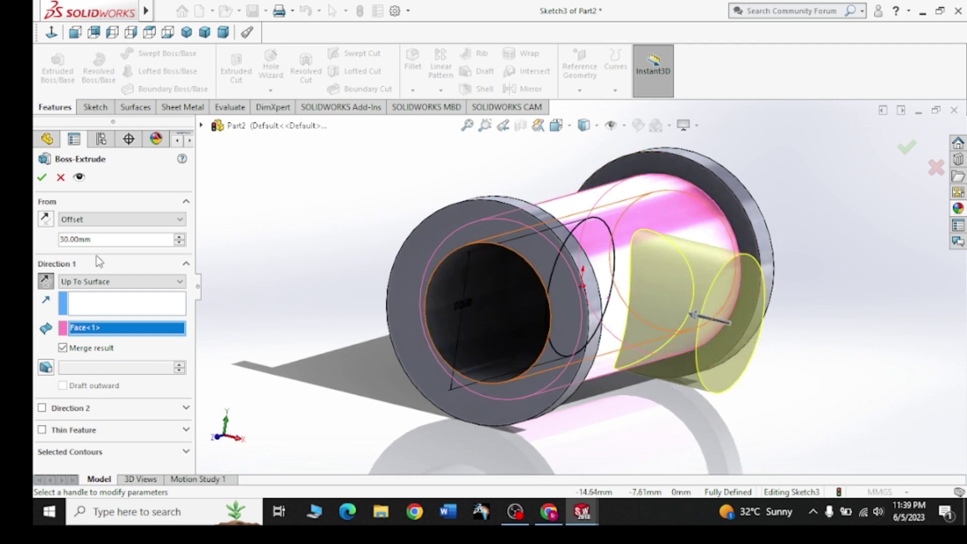
click(179, 237)
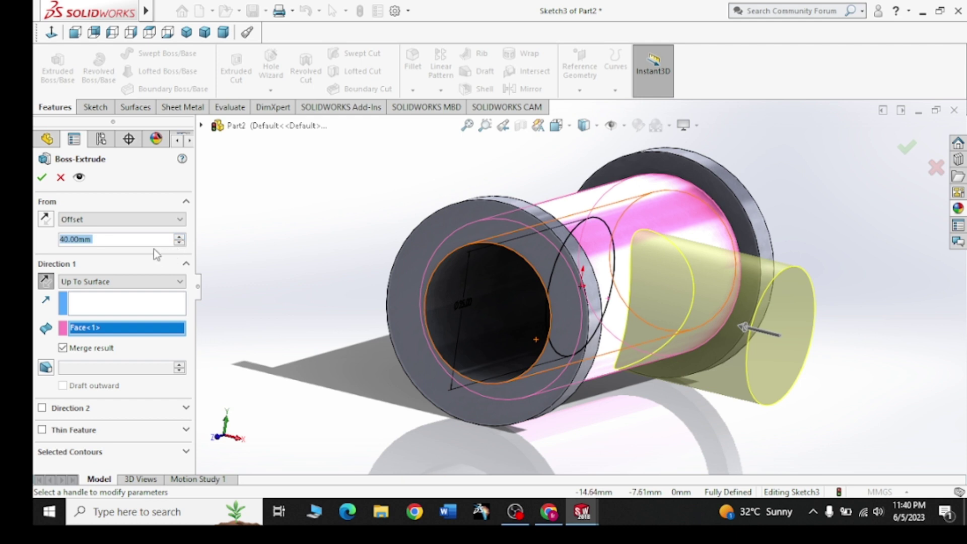
text(35)
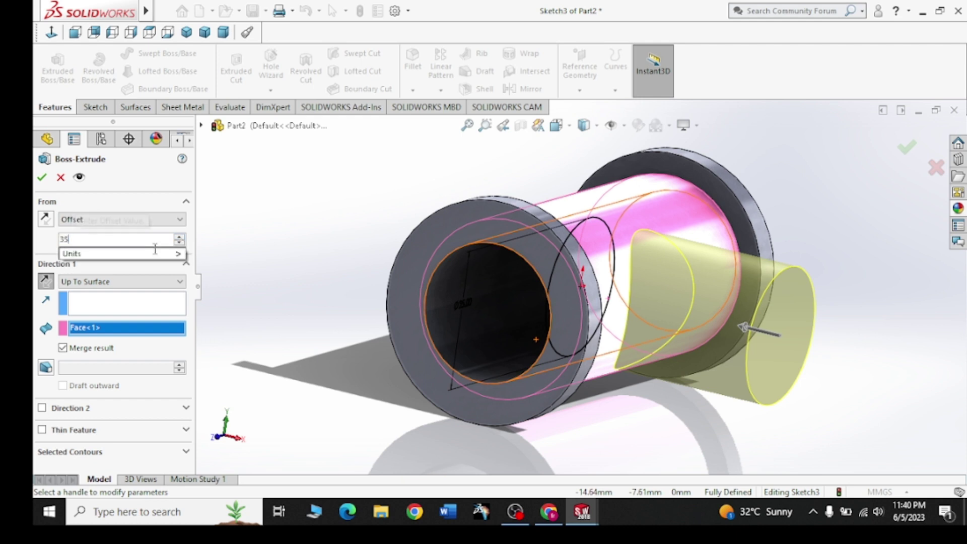
key(Return)
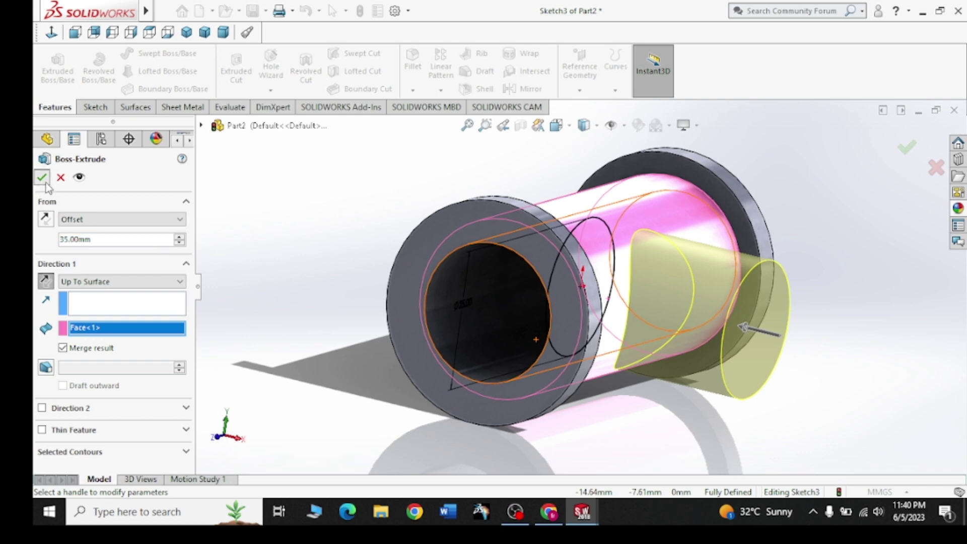
click(42, 178)
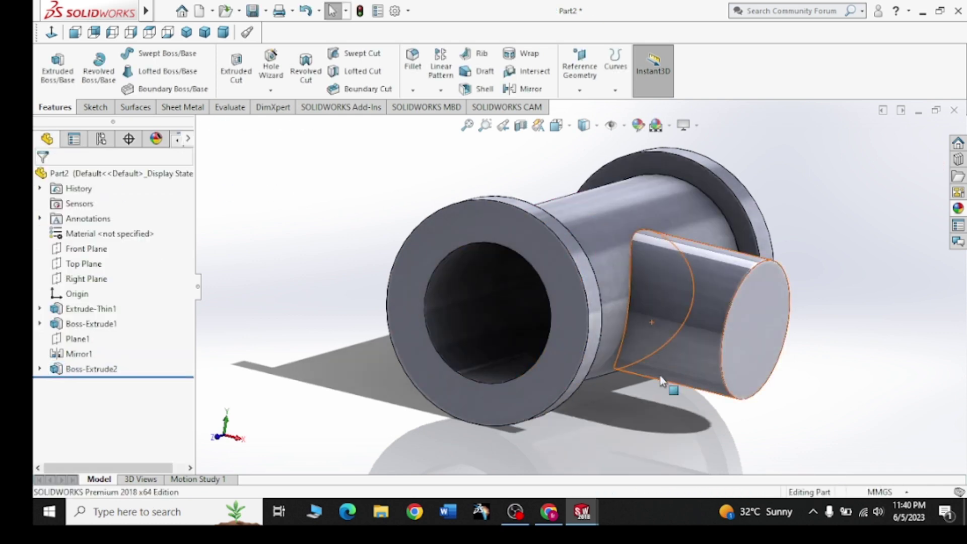
Start a sketch on the boss's end face and draw a circle centred on the boss
middle_drag(661, 381, 598, 354)
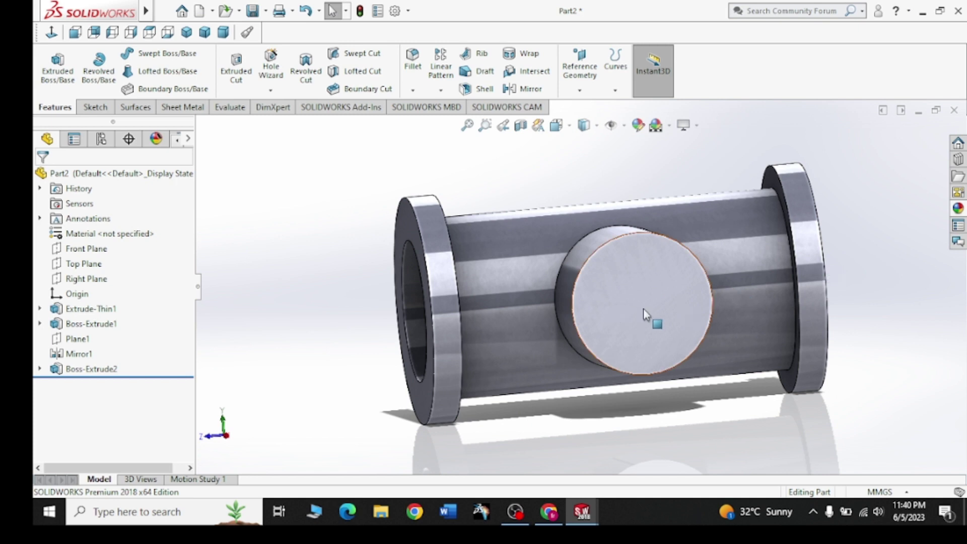
click(675, 313)
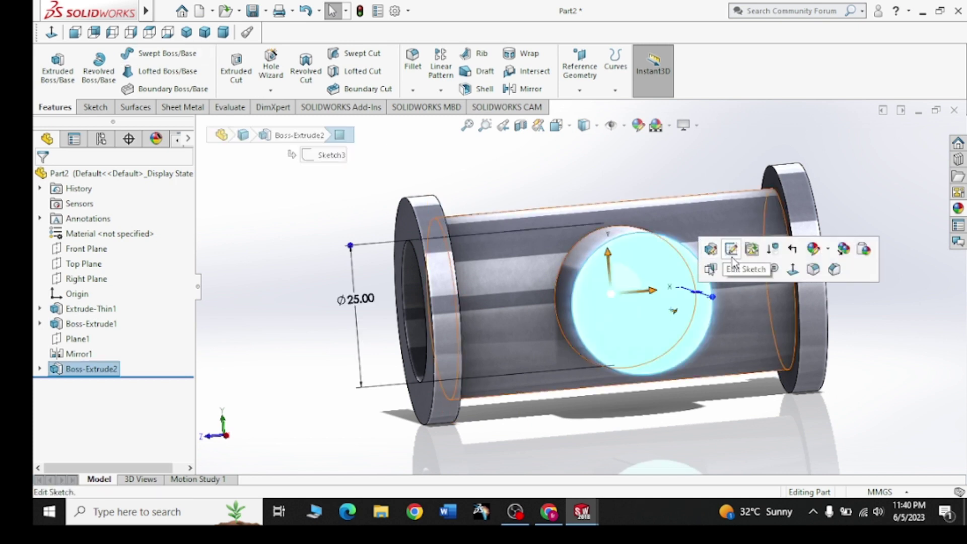
click(730, 270)
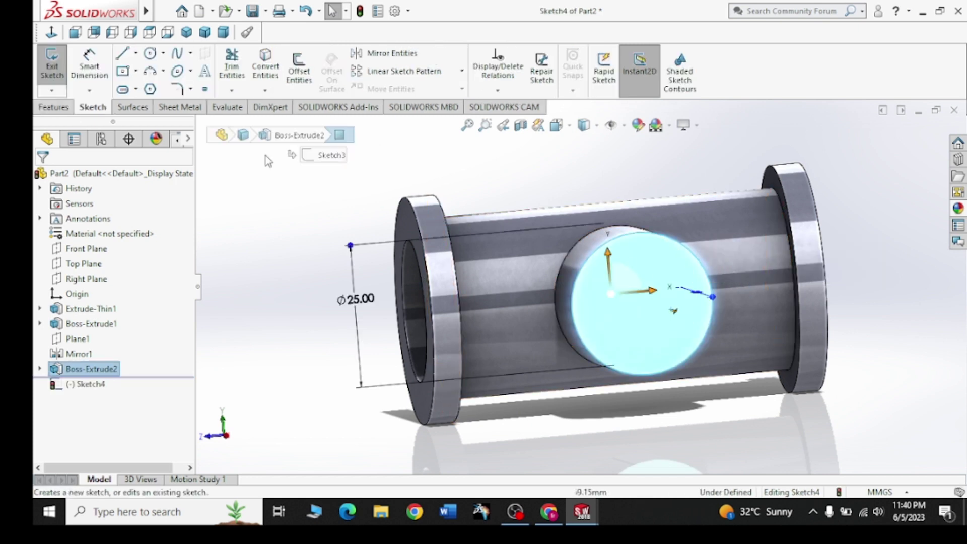
click(52, 34)
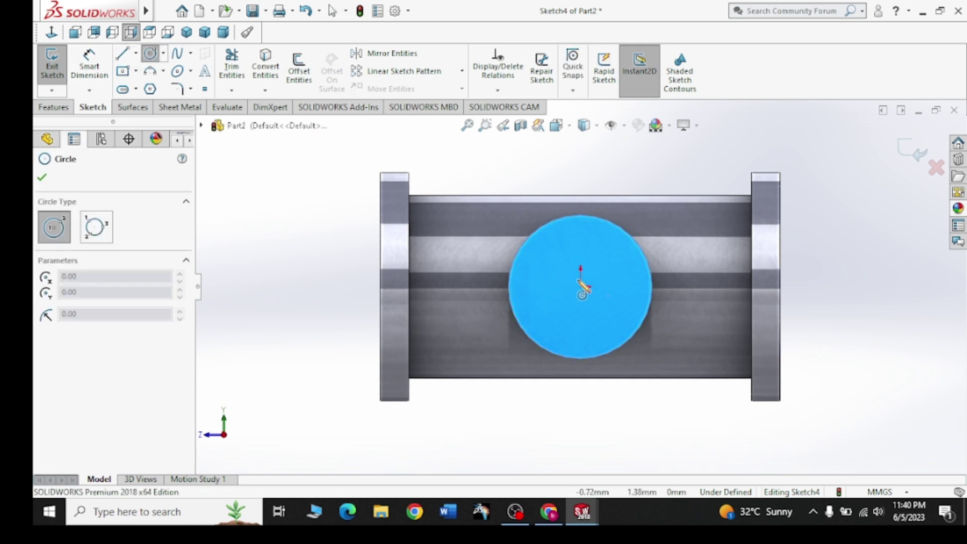
click(580, 287)
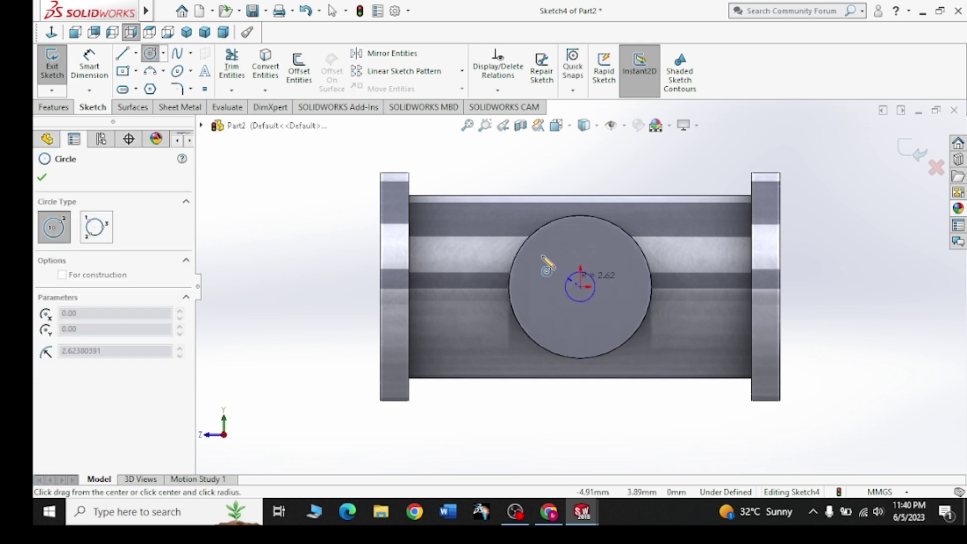
click(513, 202)
right_click(474, 157)
click(500, 167)
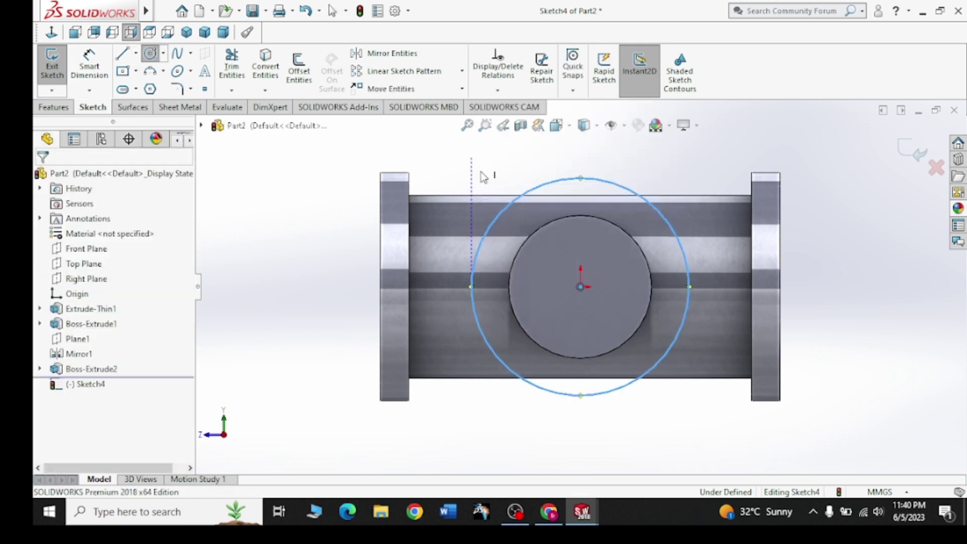
Dimension the circle's diameter to 40 mm
click(53, 107)
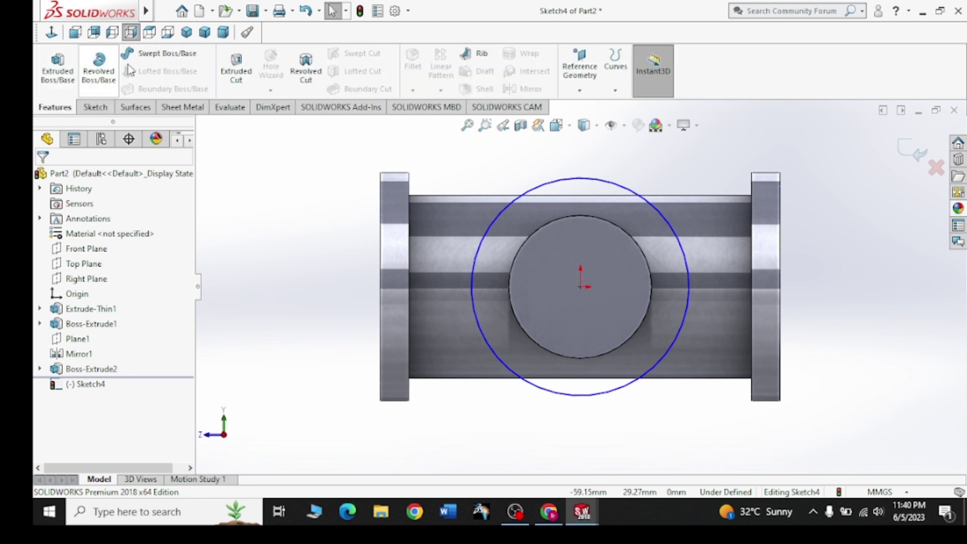
click(112, 104)
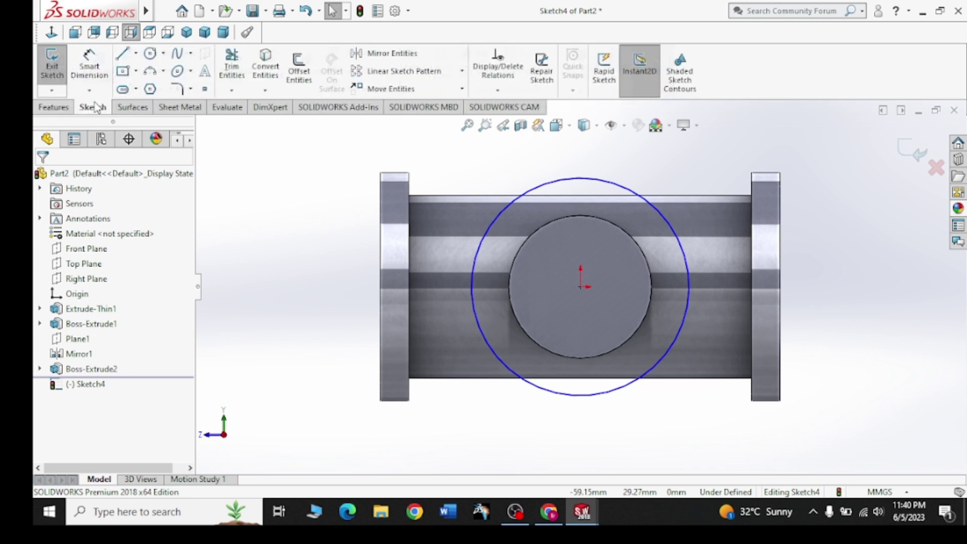
click(478, 248)
click(333, 250)
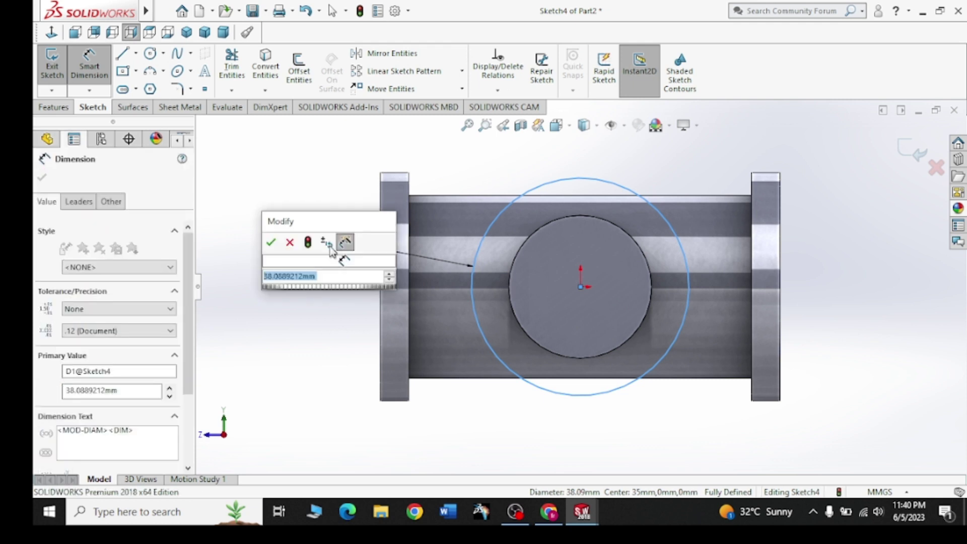
text(40)
key(Return)
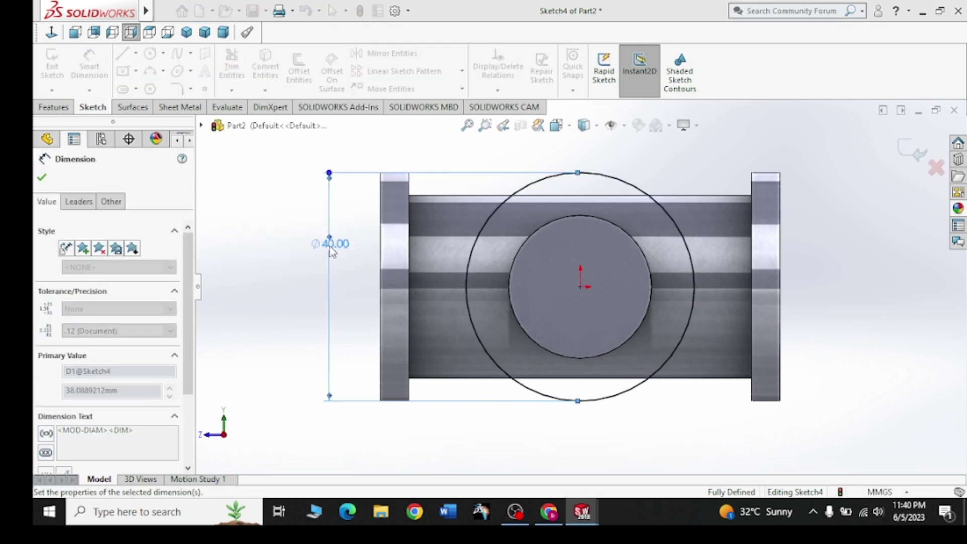
click(42, 177)
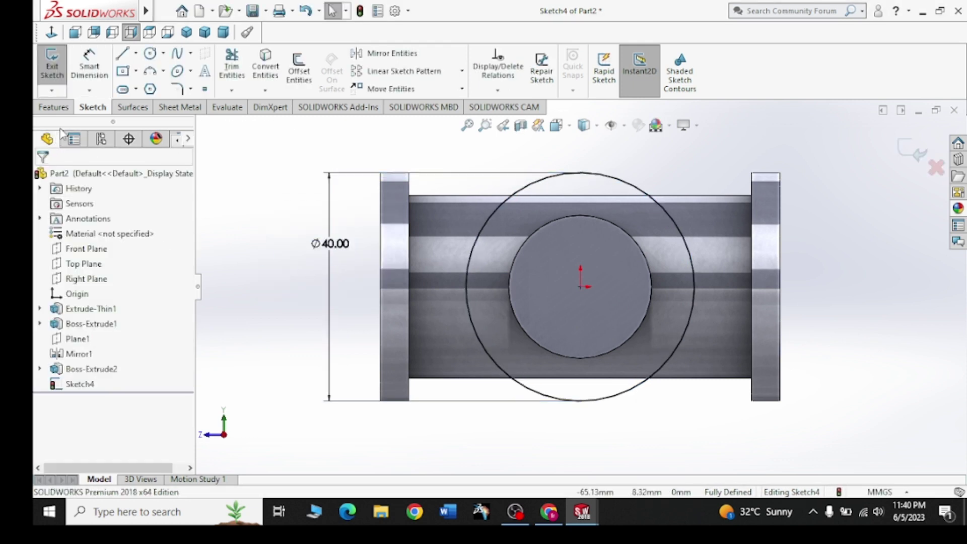
click(52, 107)
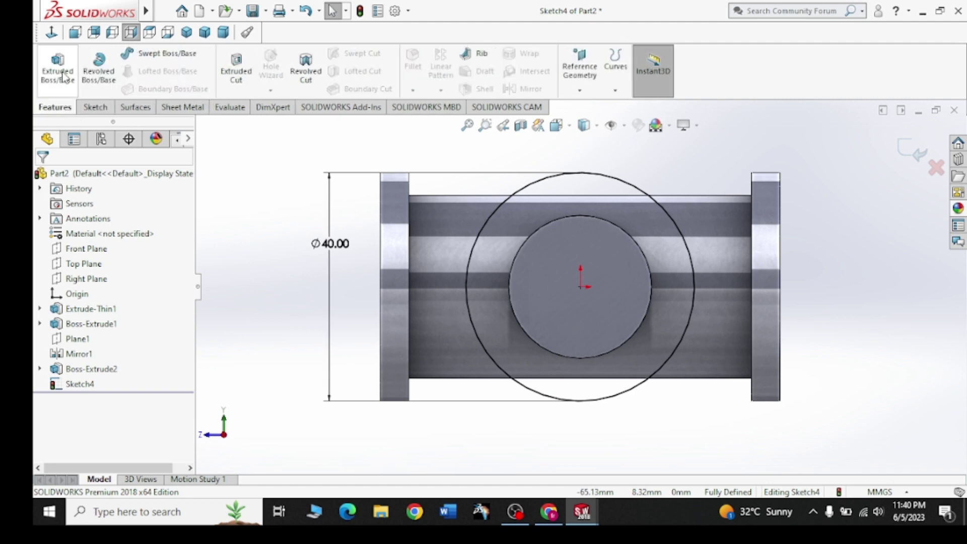
Extrude the outer ring region of the Ø40 sketch 5 mm to form the branch flange
click(64, 76)
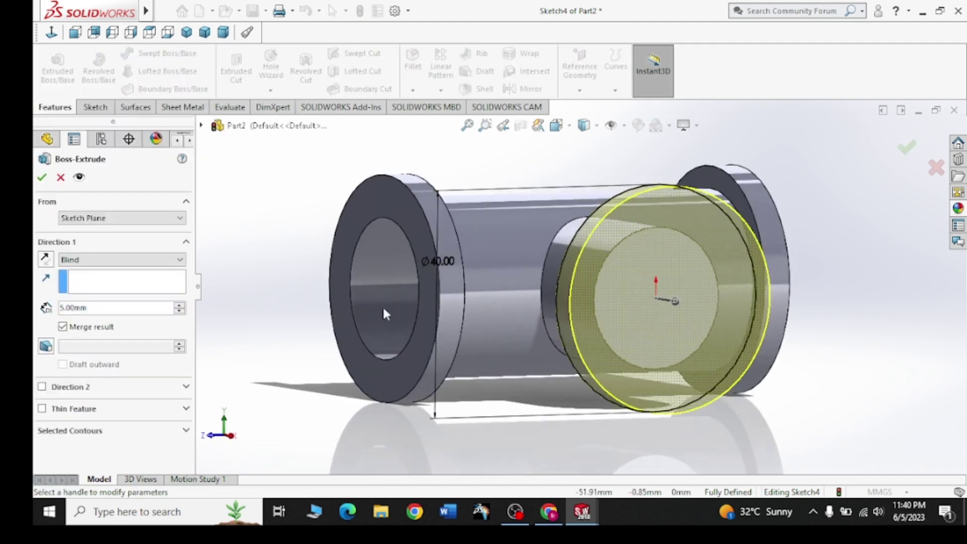
click(149, 430)
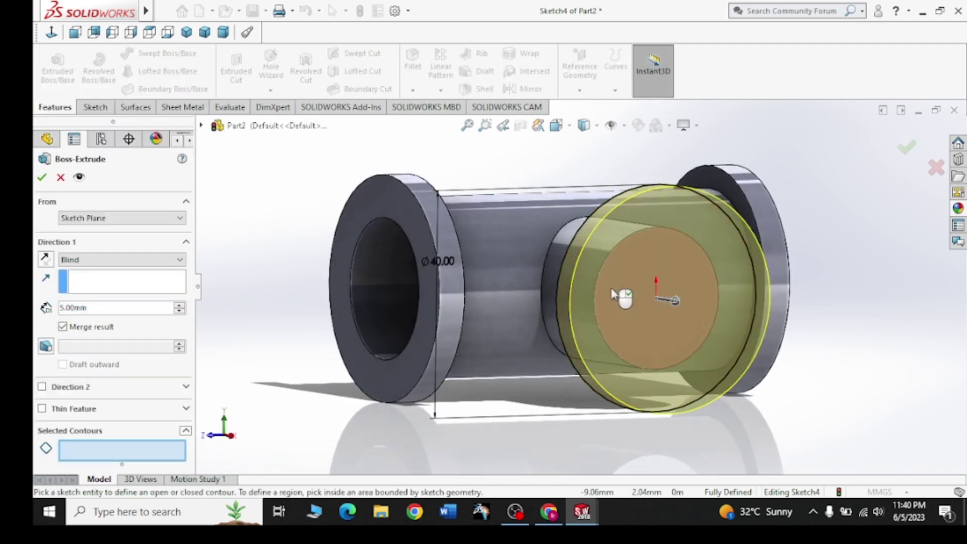
click(609, 237)
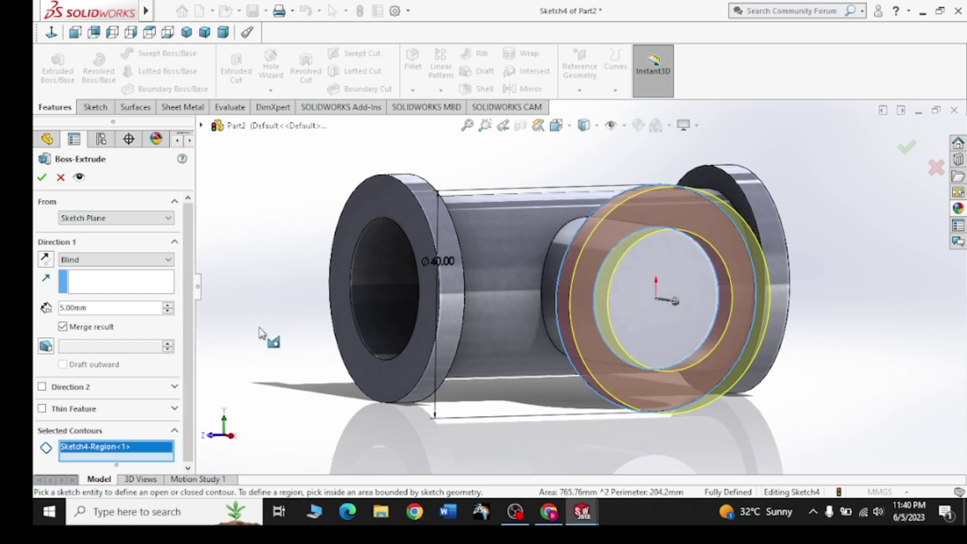
click(46, 178)
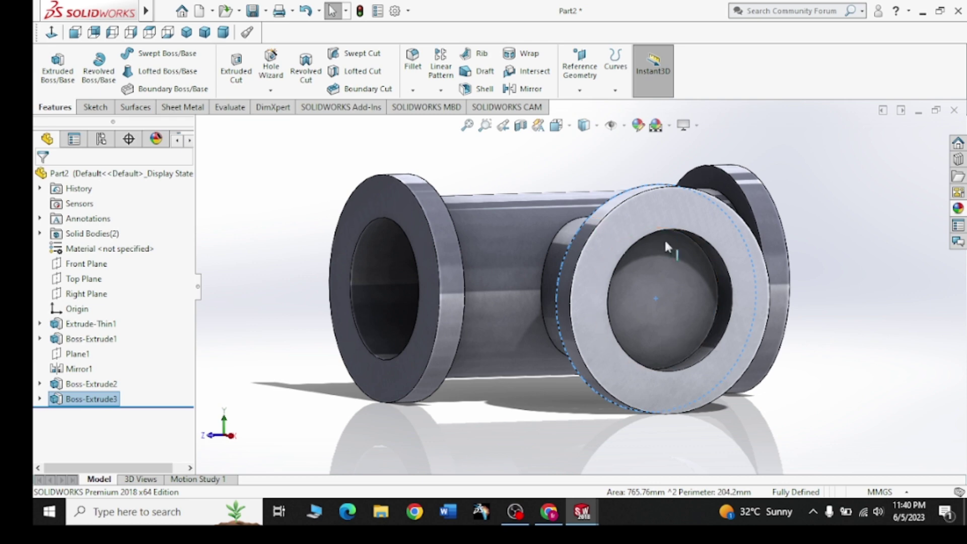
middle_drag(653, 323, 624, 336)
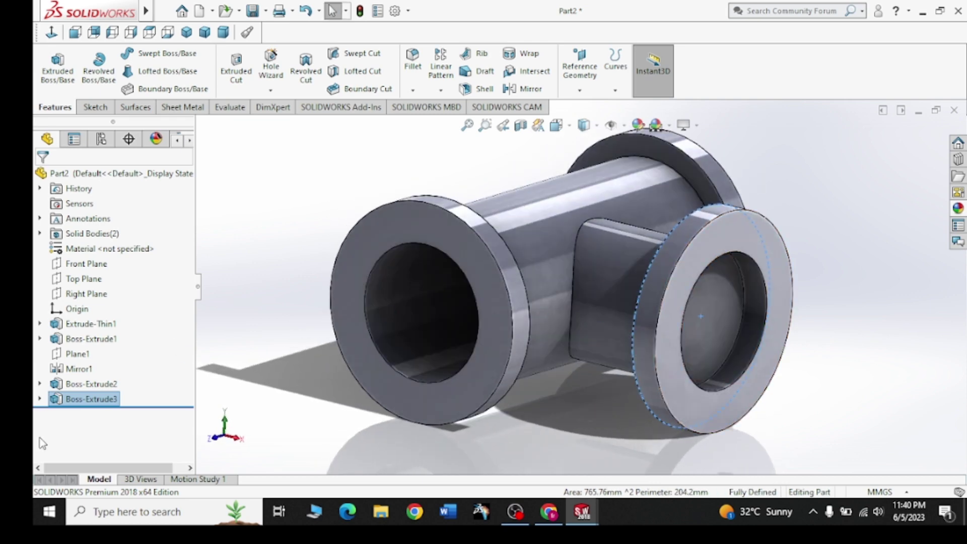
Edit Boss-Extrude3 and reverse its direction so the flange sits flush with the branch end
click(91, 399)
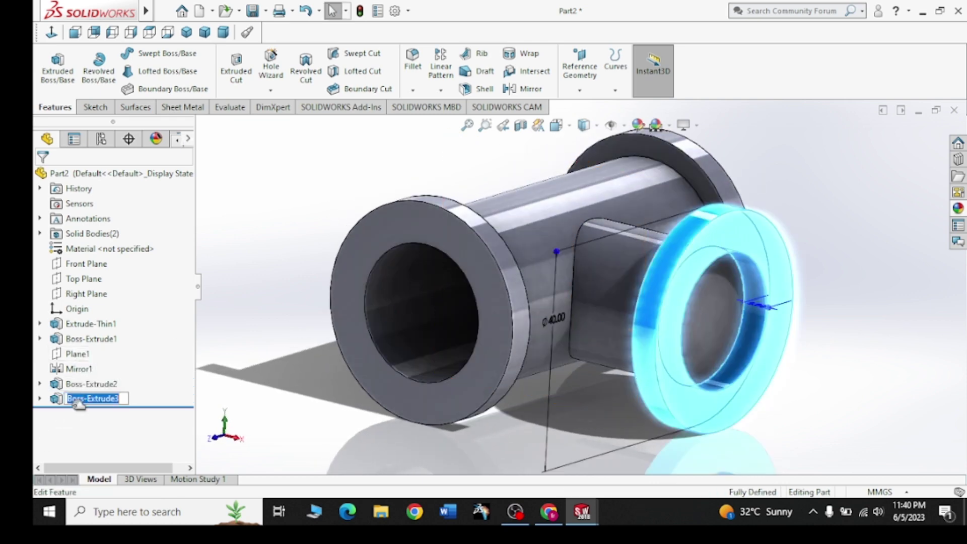
click(91, 399)
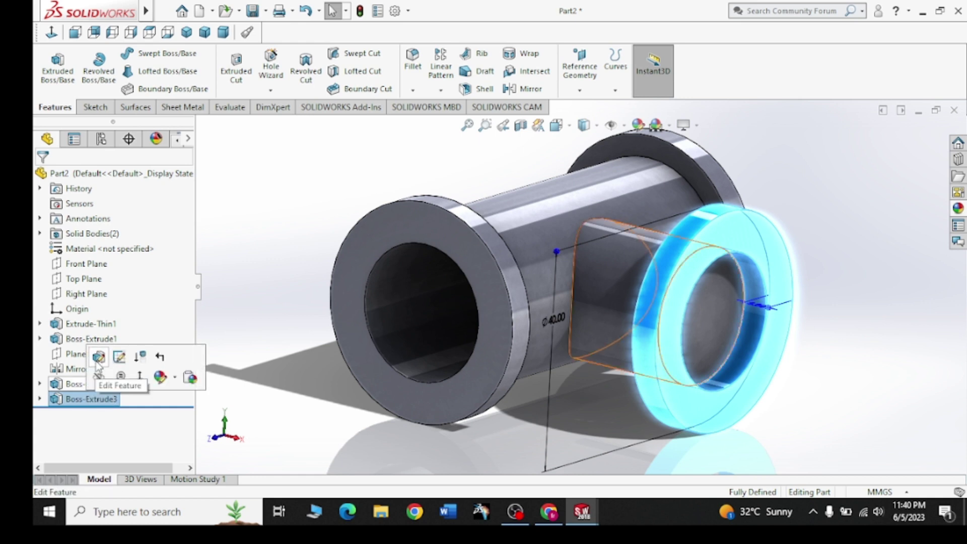
click(96, 360)
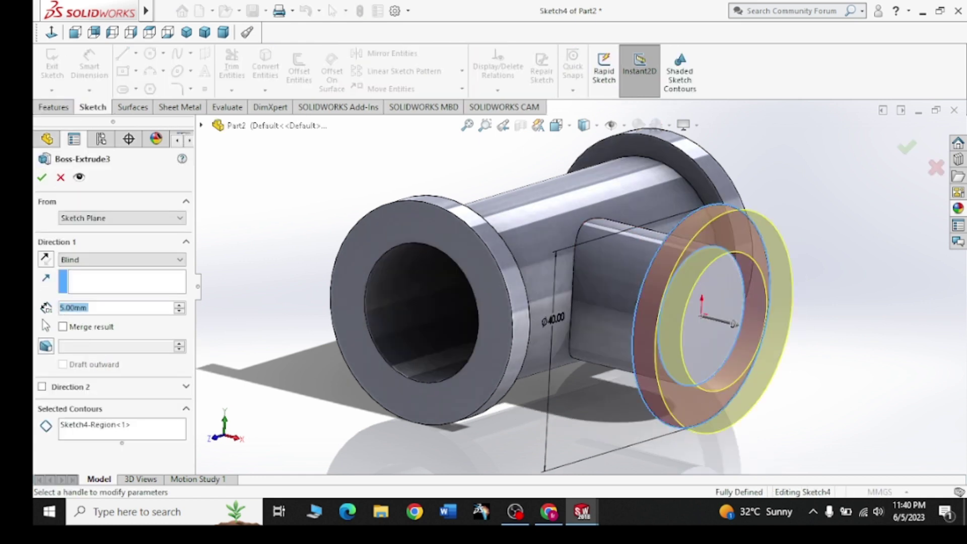
click(49, 261)
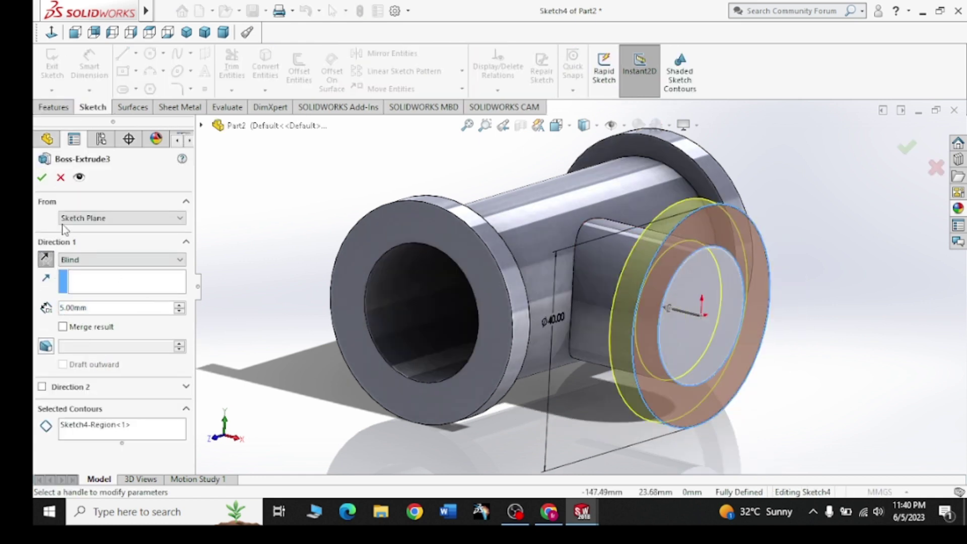
click(42, 177)
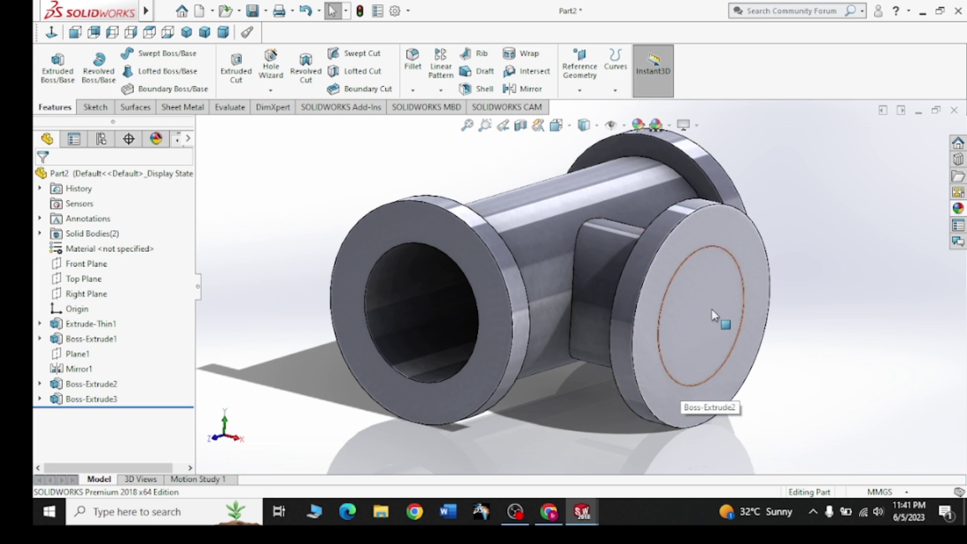
Try a sketch on the side end face, then exit the empty sketch and cancel the extrusion
mouse_move(672, 349)
middle_down()
mouse_move(642, 336)
mouse_move(662, 338)
middle_up()
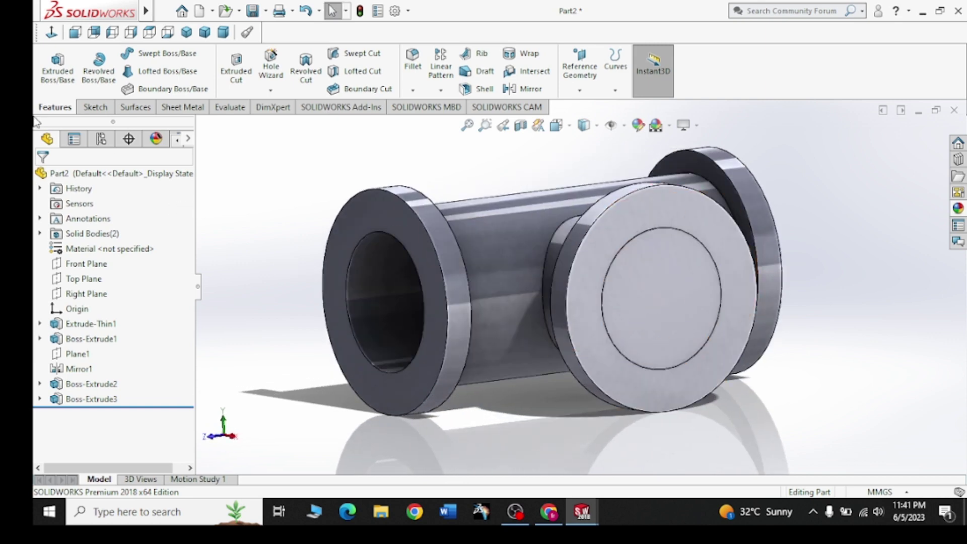
click(237, 66)
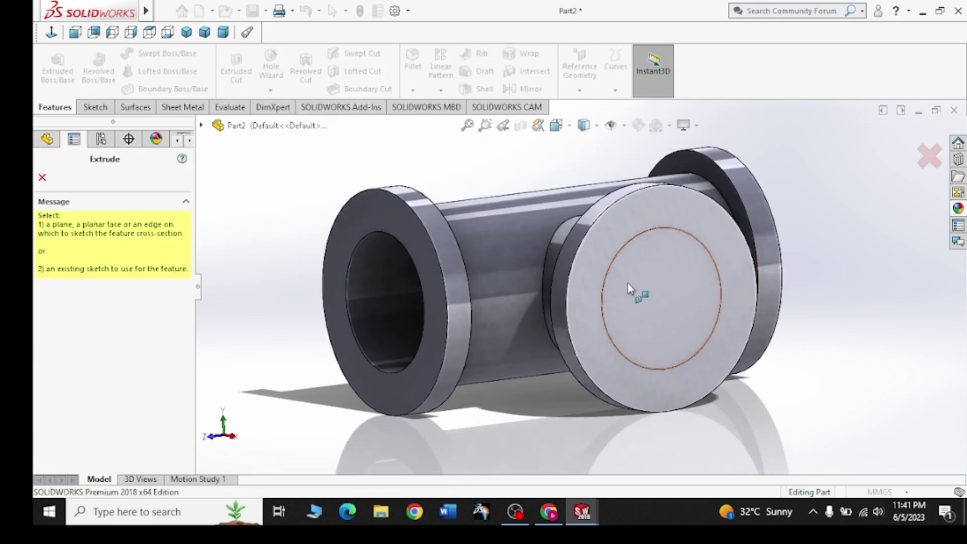
click(639, 296)
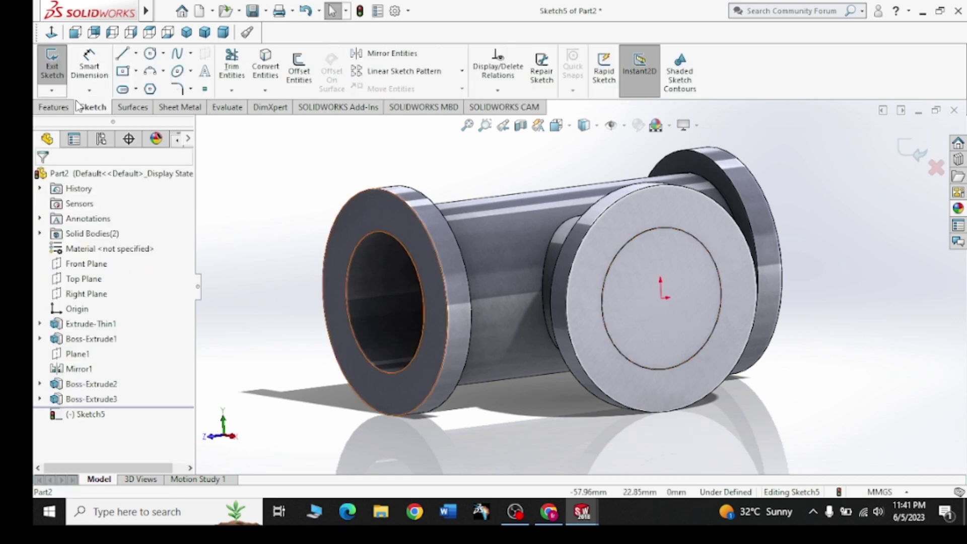
click(53, 107)
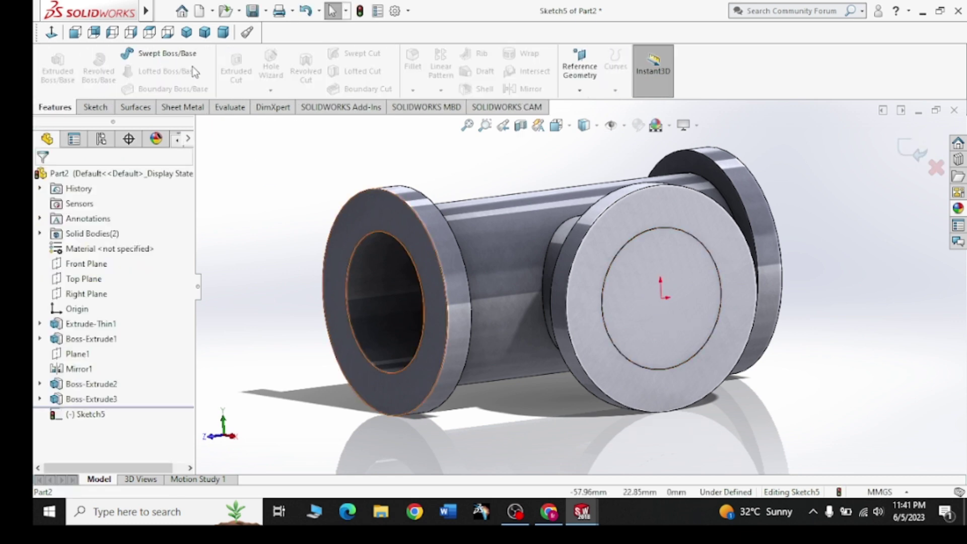
click(911, 150)
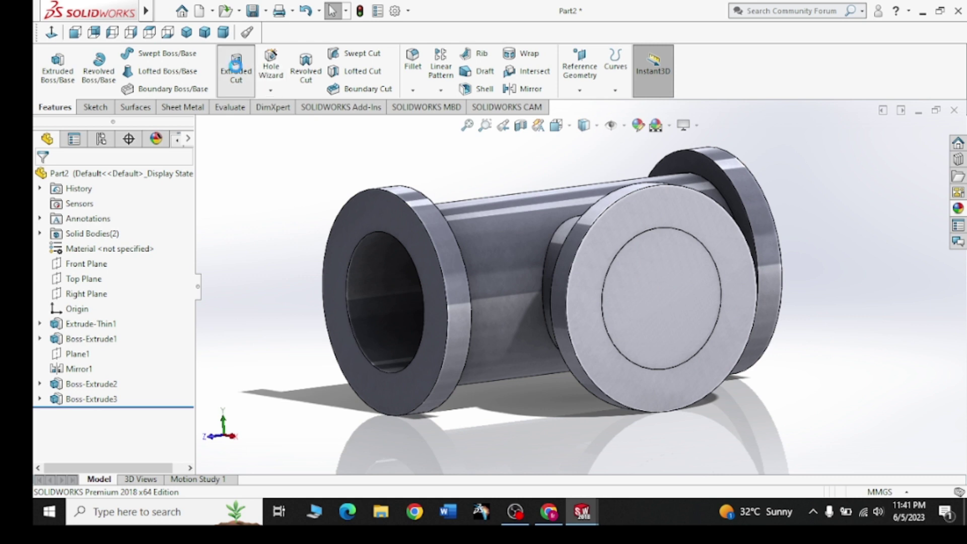
click(237, 66)
click(42, 179)
Draw a circle of radius 12.5 centred on the side branch's end face
click(107, 107)
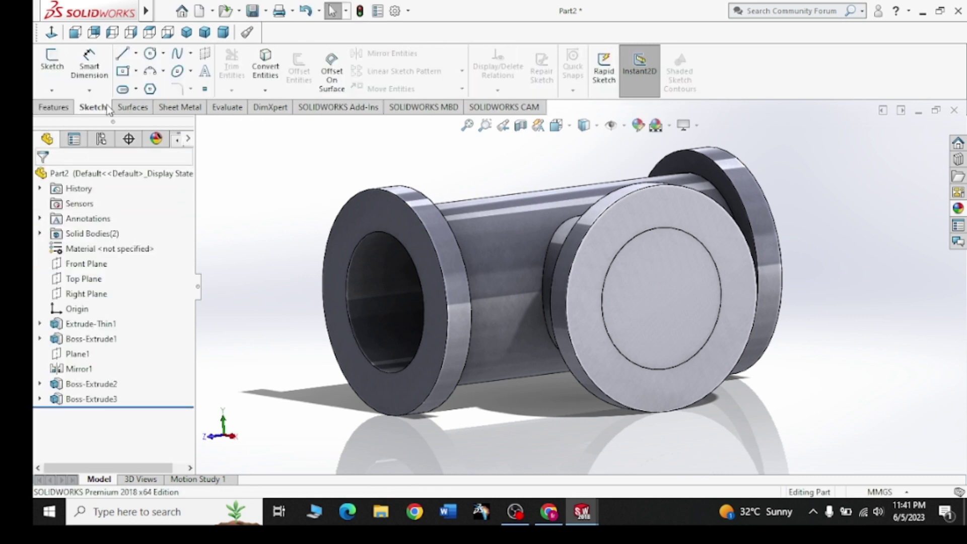
click(146, 57)
click(663, 297)
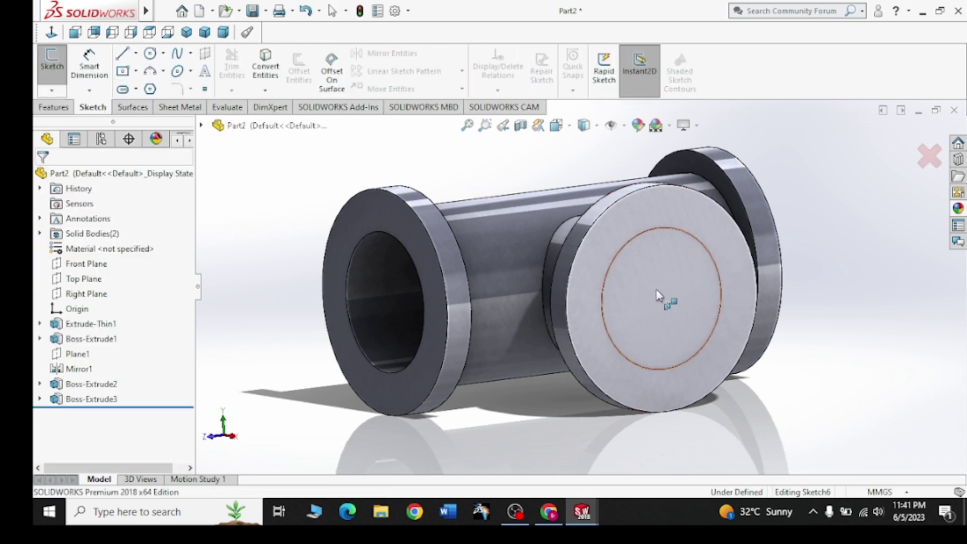
click(661, 298)
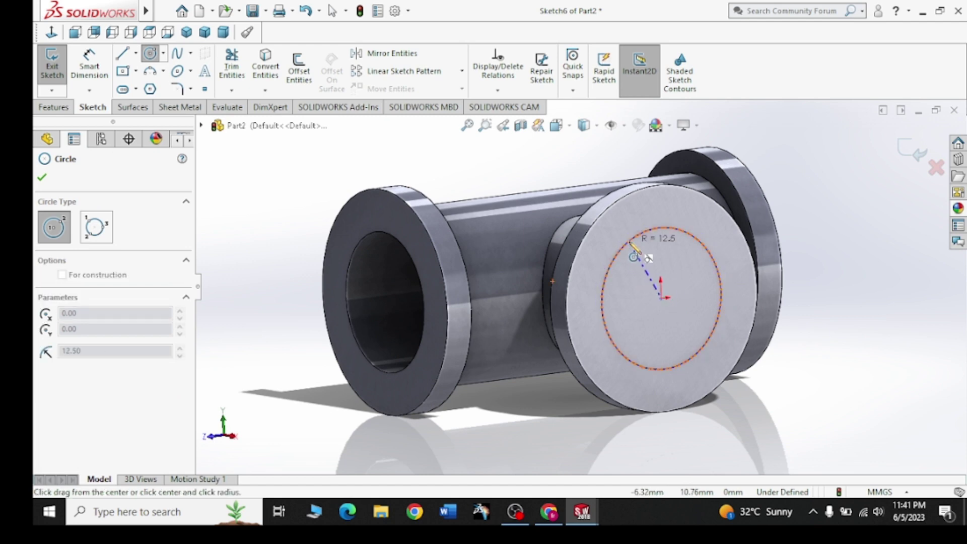
click(624, 246)
right_click(429, 180)
click(429, 180)
mouse_move(317, 198)
middle_down()
mouse_move(403, 219)
mouse_move(328, 208)
middle_up()
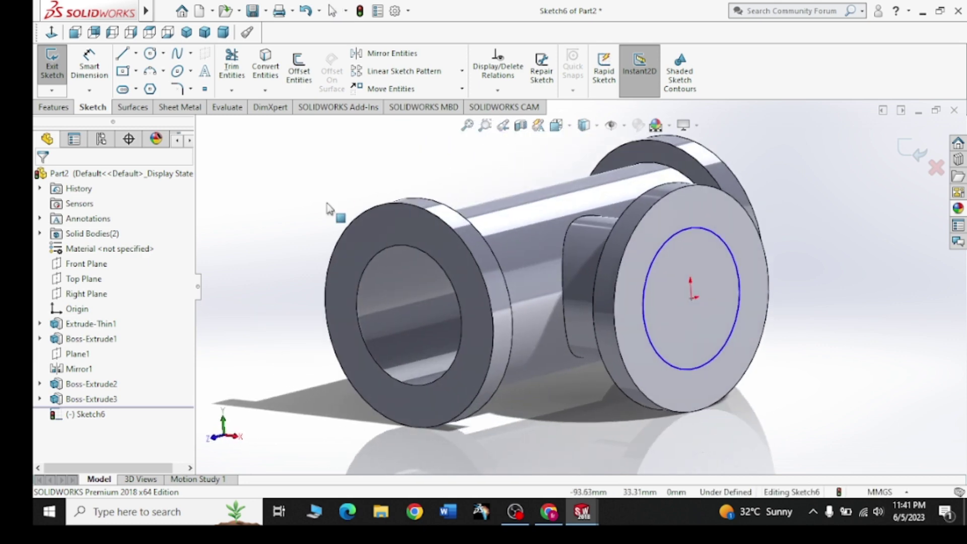
click(67, 108)
click(236, 71)
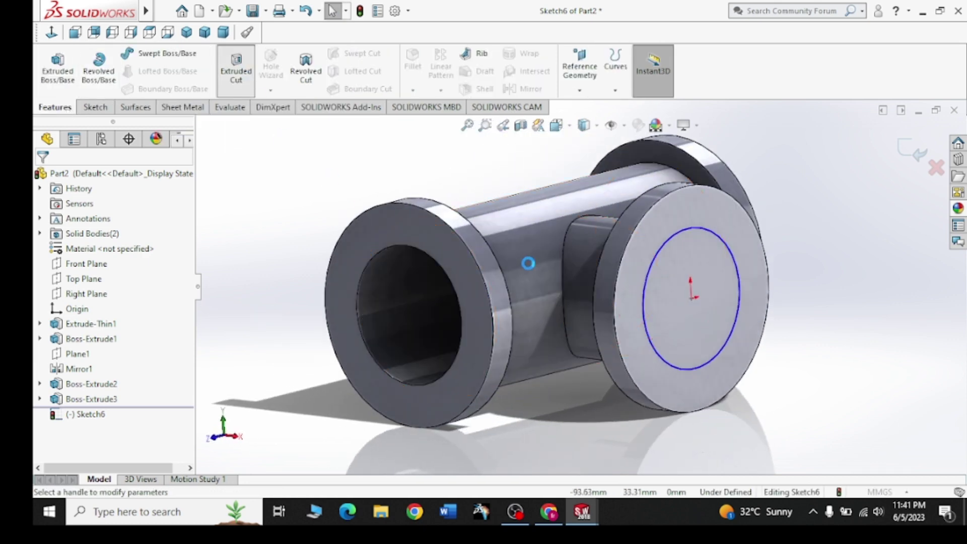
middle_drag(470, 327, 475, 334)
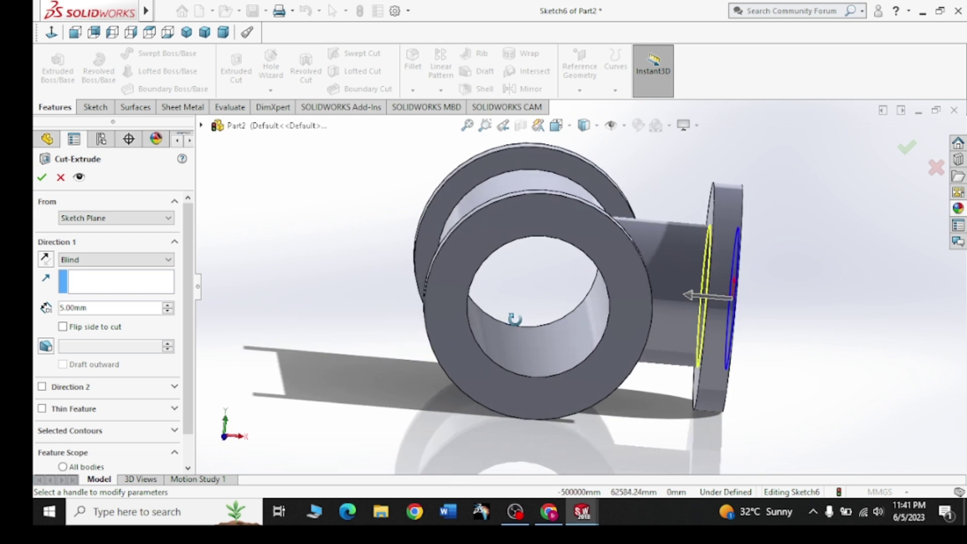
click(124, 257)
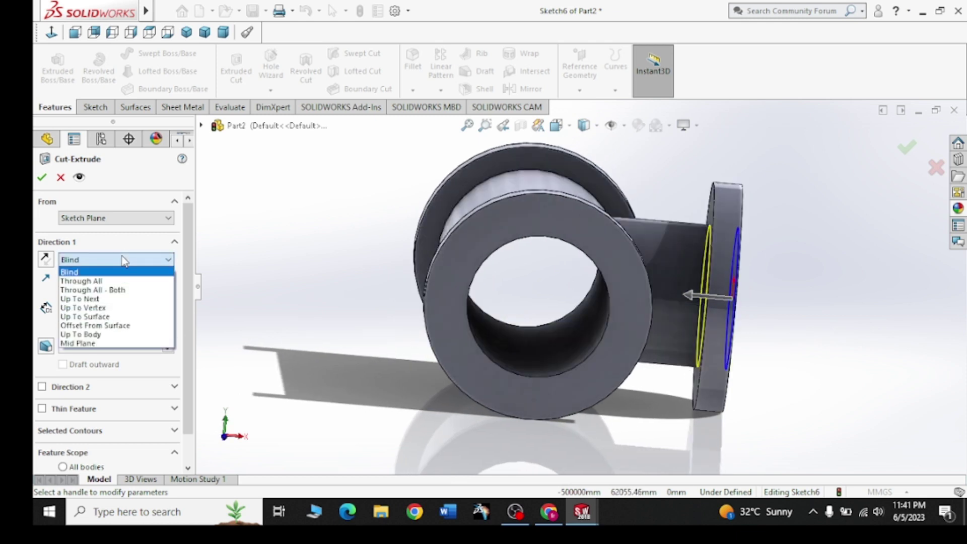
click(142, 317)
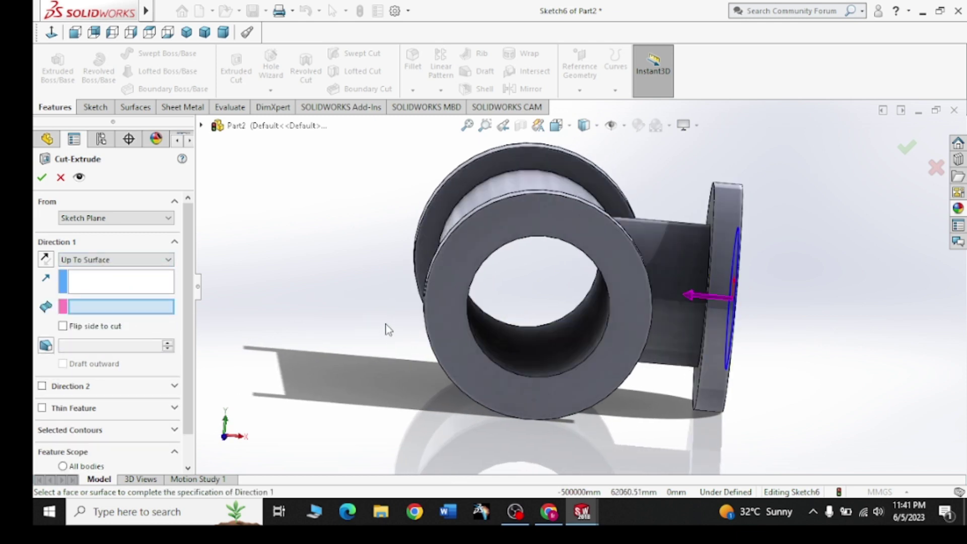
mouse_move(385, 328)
middle_down()
mouse_move(677, 305)
mouse_move(614, 301)
middle_up()
click(677, 305)
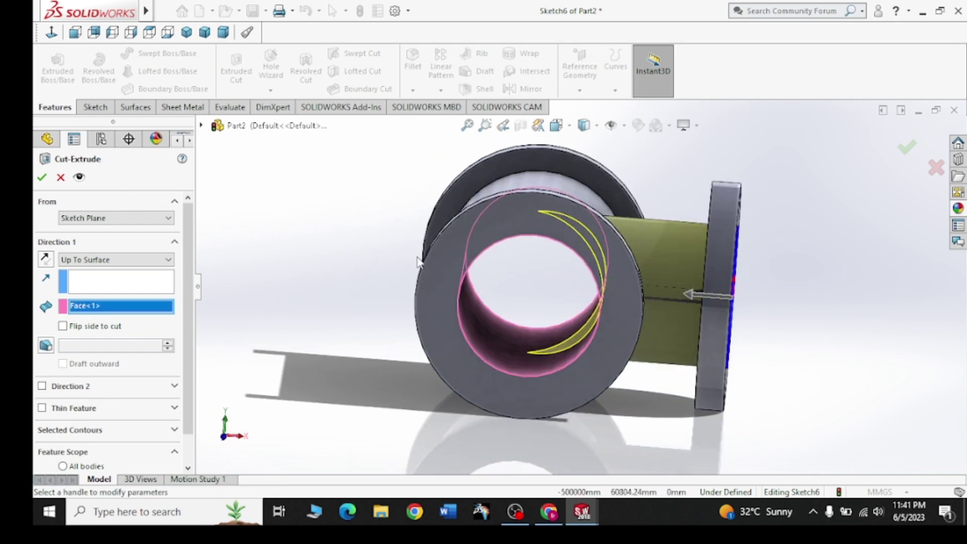
middle_drag(417, 261, 493, 257)
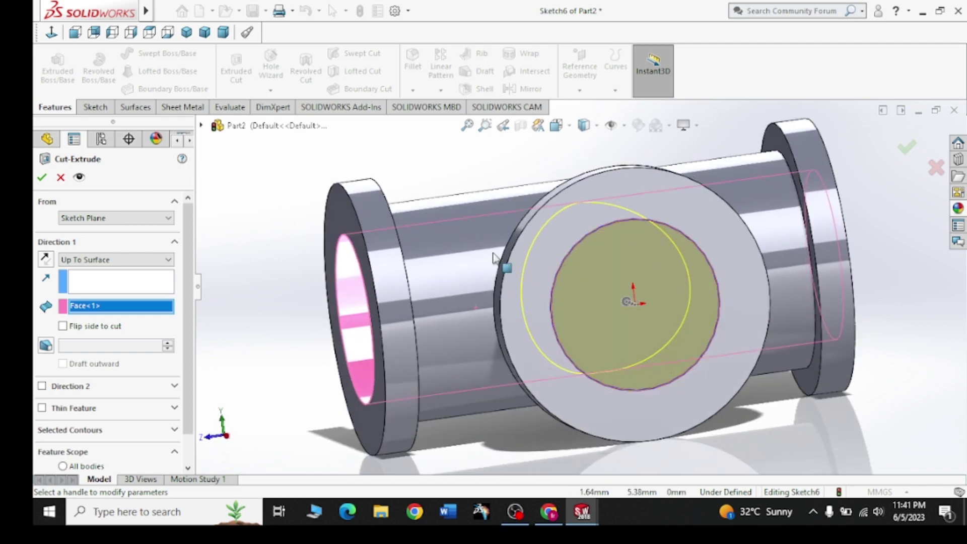
key(Escape)
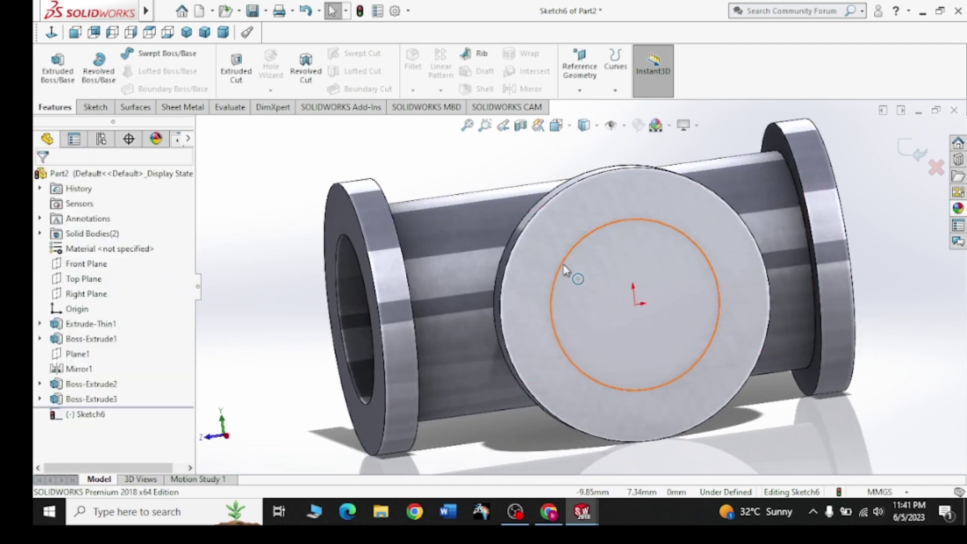
Dimension the Sketch6 end-face circle to a 22 mm diameter, fully defining it
click(563, 267)
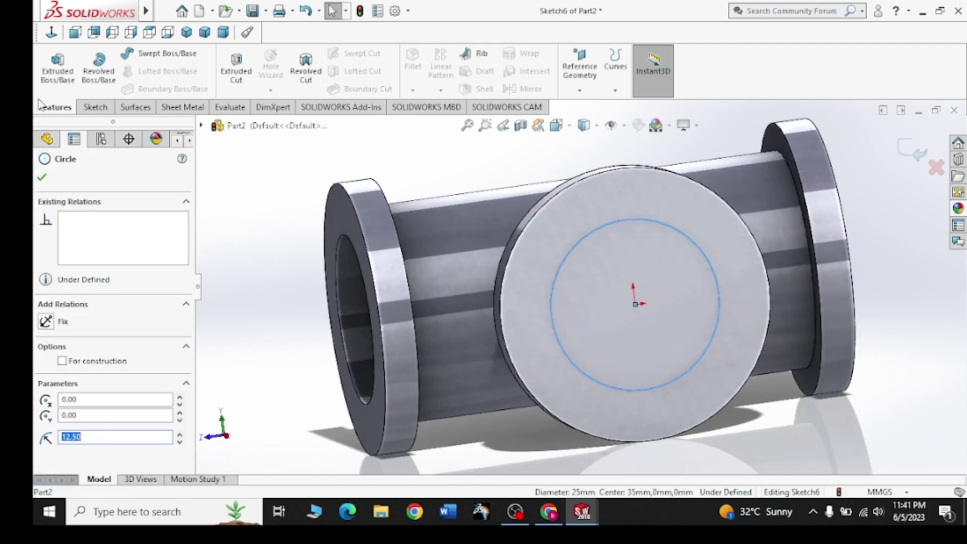
click(96, 108)
key(Escape)
click(559, 279)
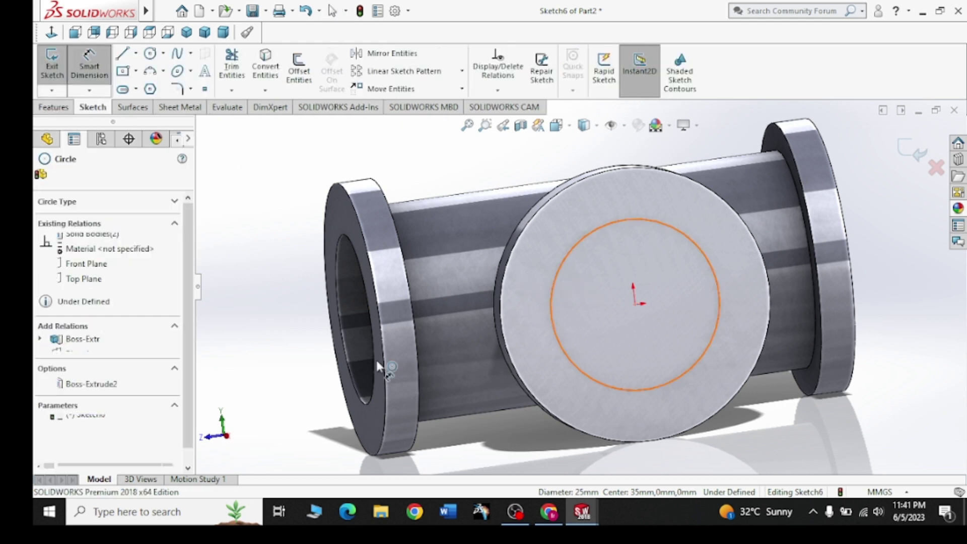
click(277, 366)
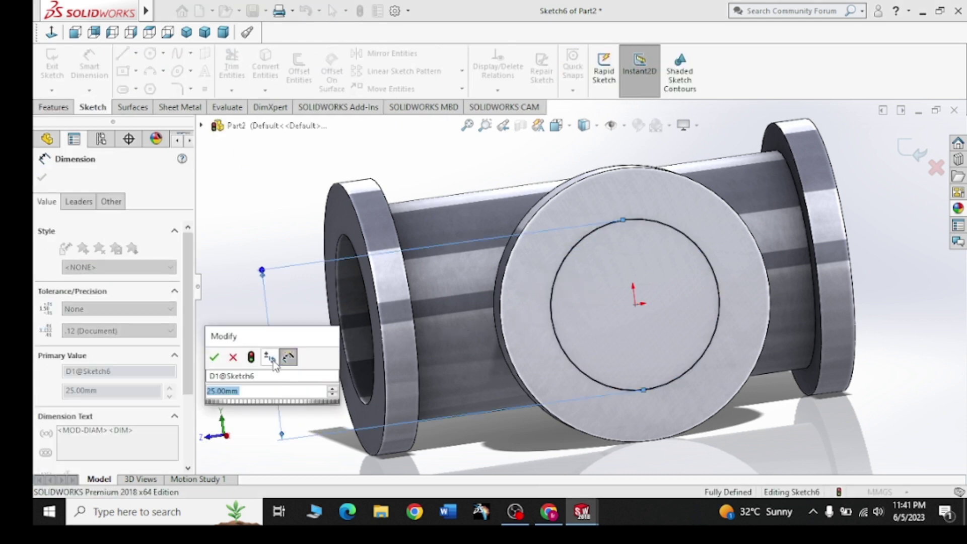
text(22)
key(Return)
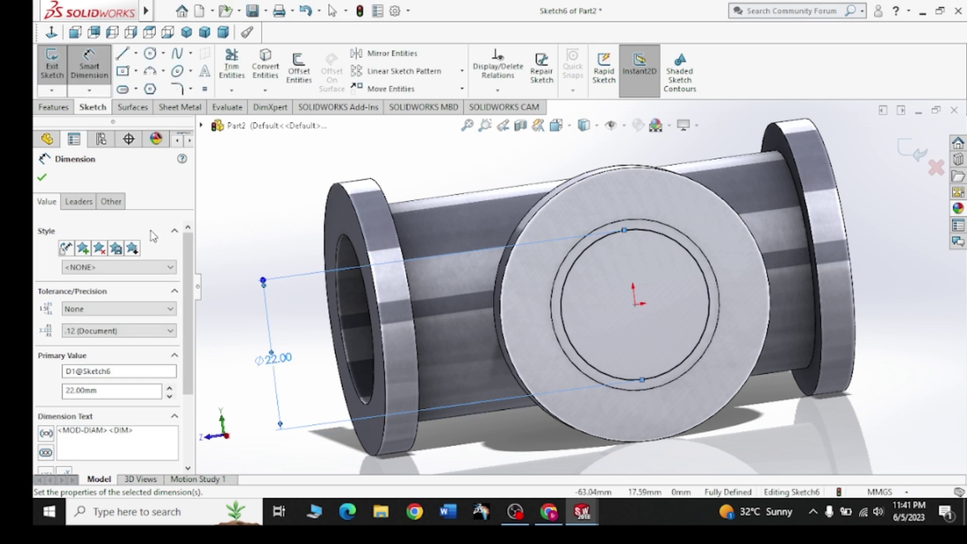
click(39, 179)
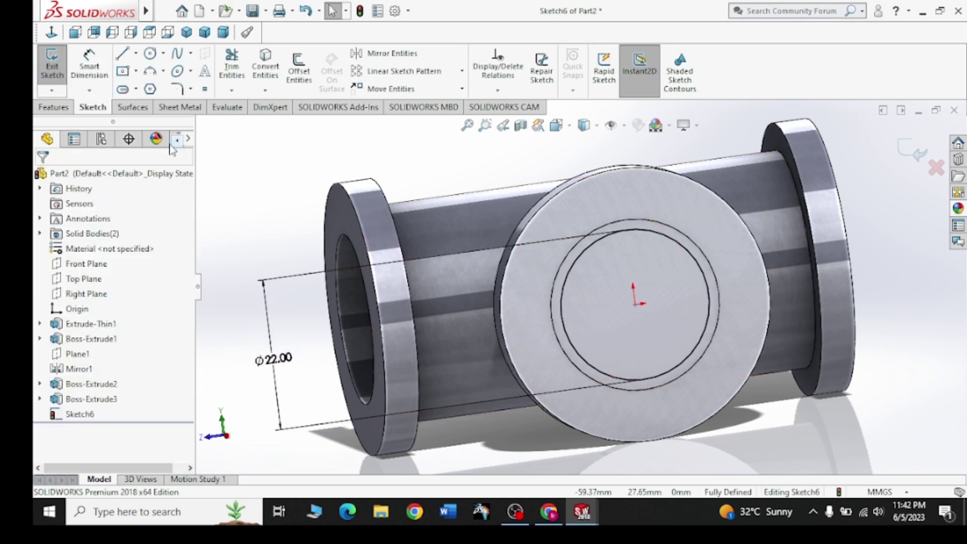
click(53, 107)
Cut the 22 mm circle up to the main pipe's inner cylinder face, opening the branch bore
click(57, 65)
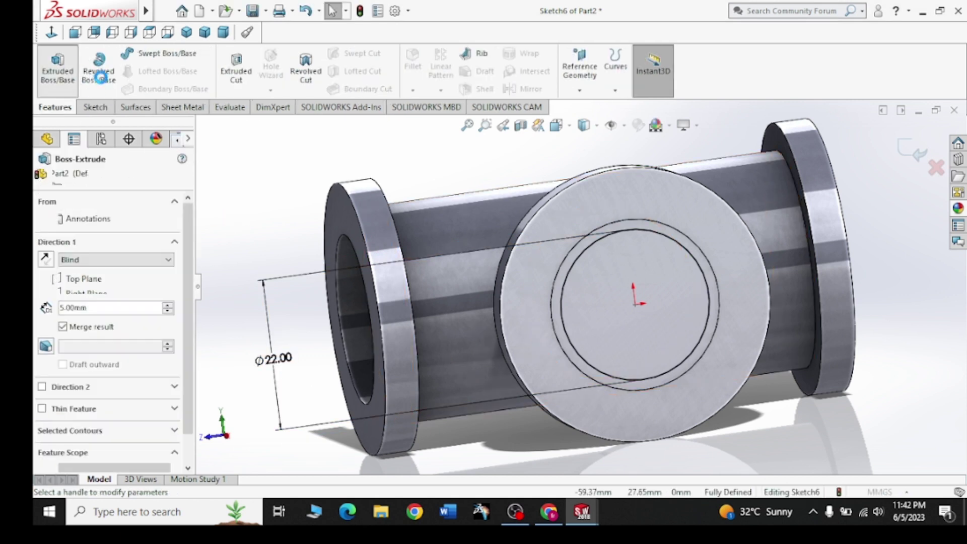
click(61, 177)
click(236, 71)
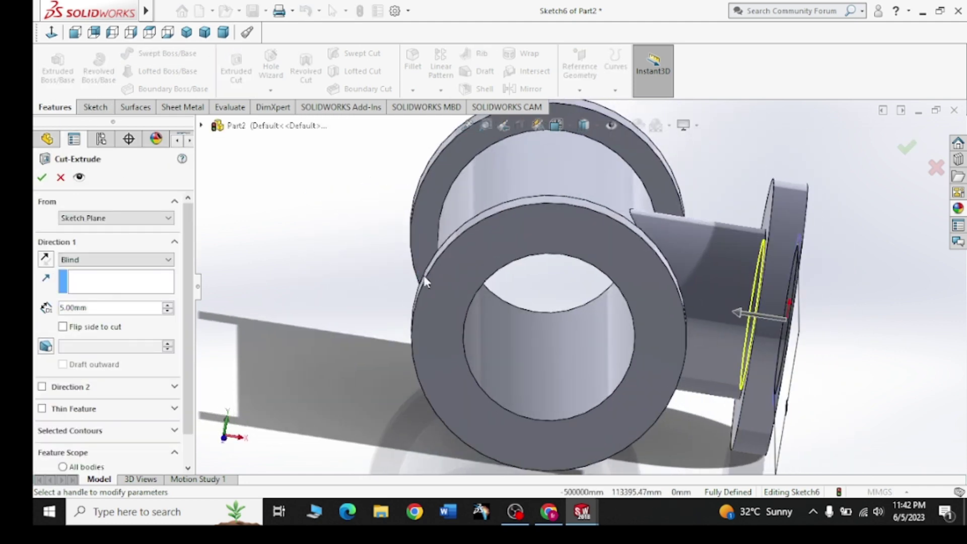
click(87, 264)
click(96, 316)
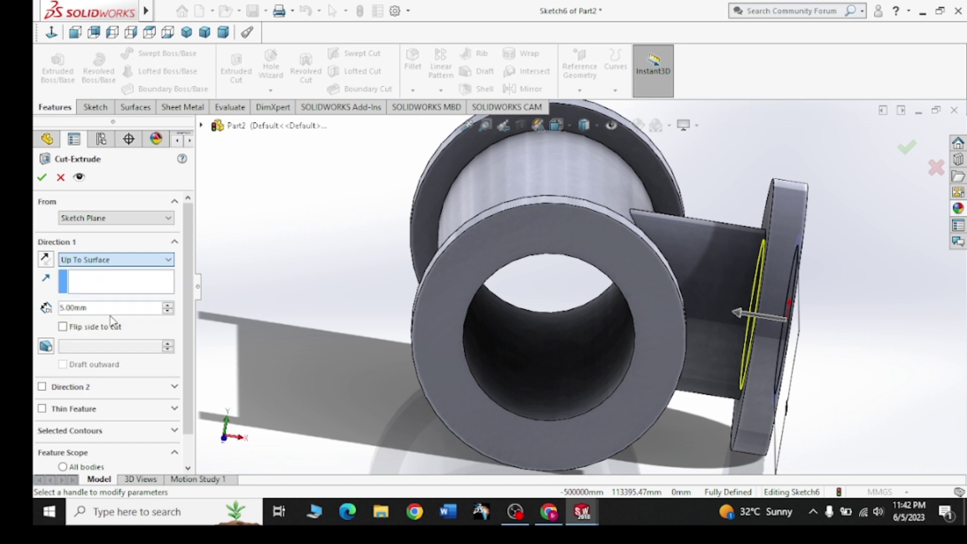
click(572, 330)
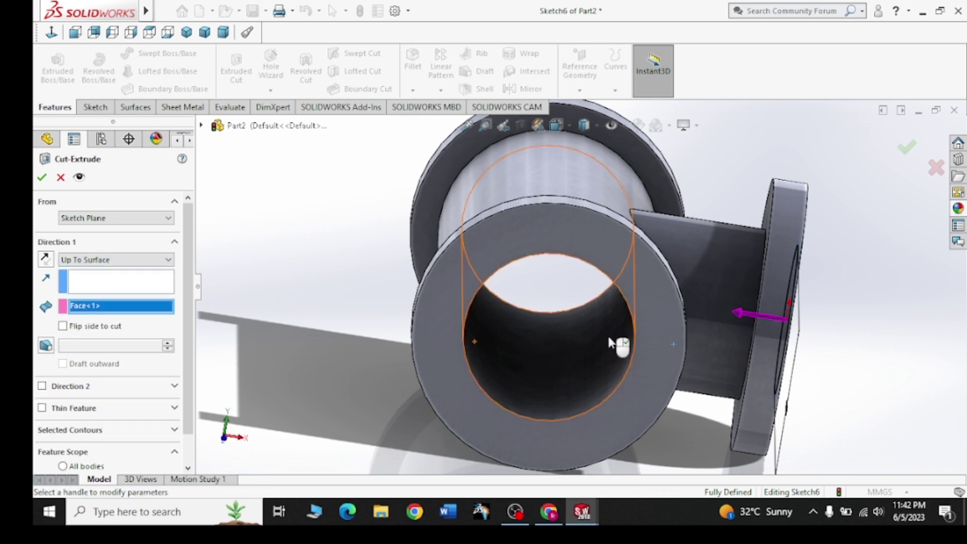
click(42, 178)
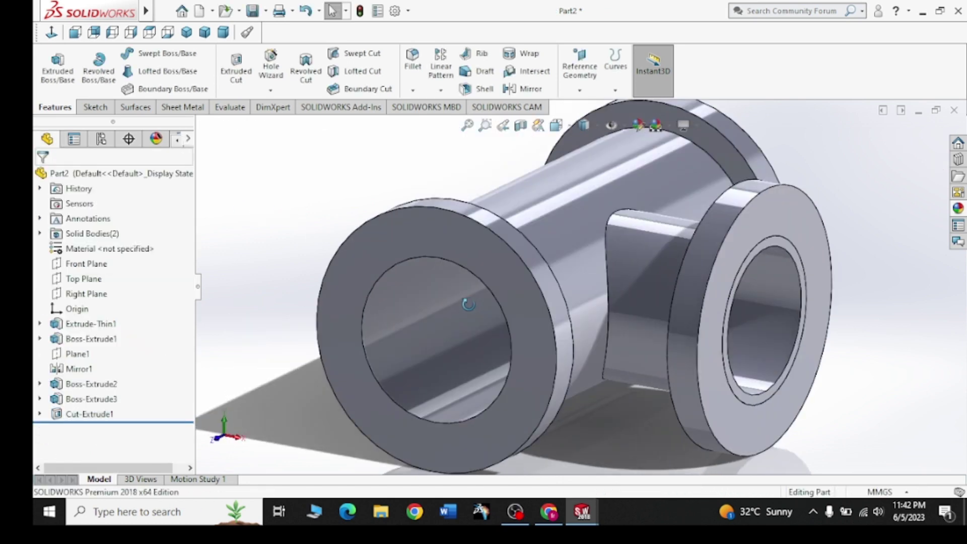
middle_drag(468, 304, 431, 295)
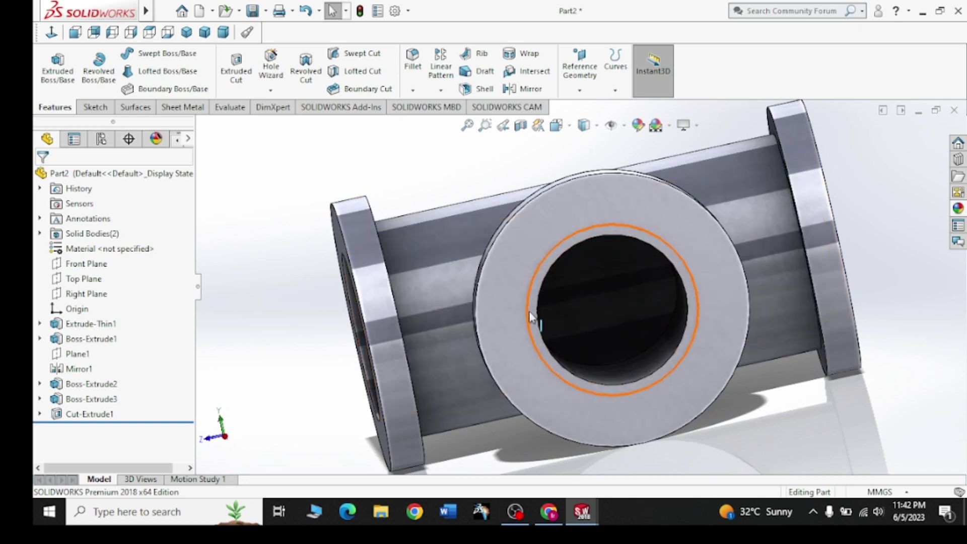
mouse_move(709, 340)
middle_down()
mouse_move(641, 346)
mouse_move(799, 356)
mouse_move(734, 347)
middle_up()
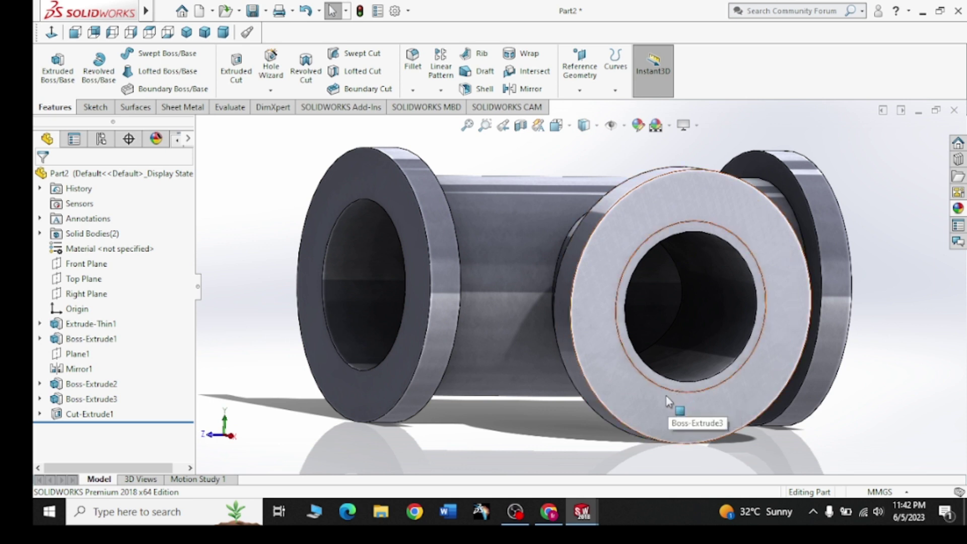
scroll(594, 282, up, 3)
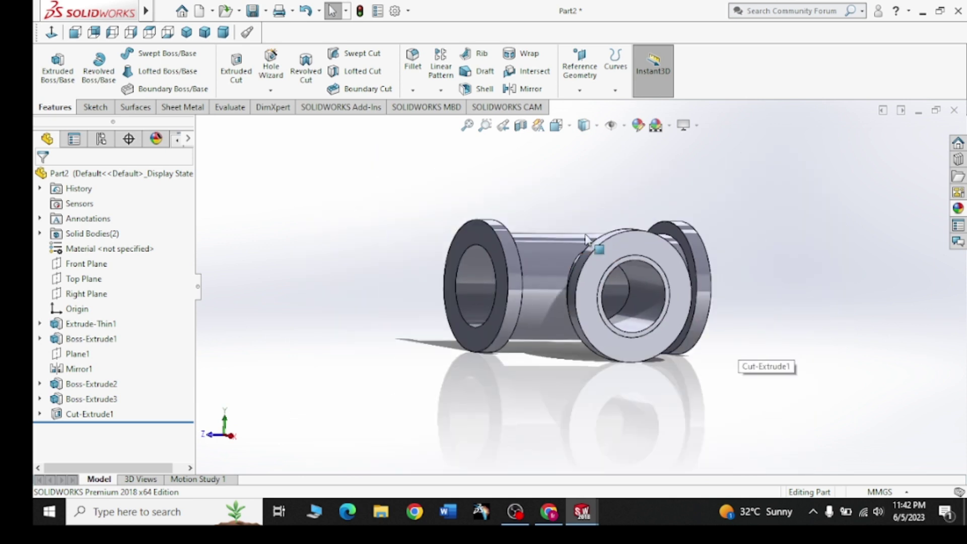
middle_drag(579, 251, 644, 363)
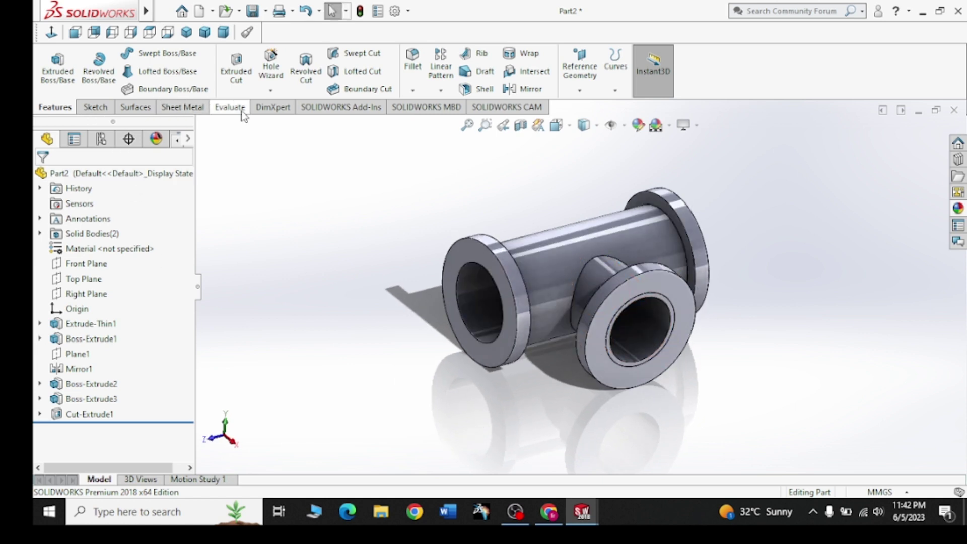
click(93, 107)
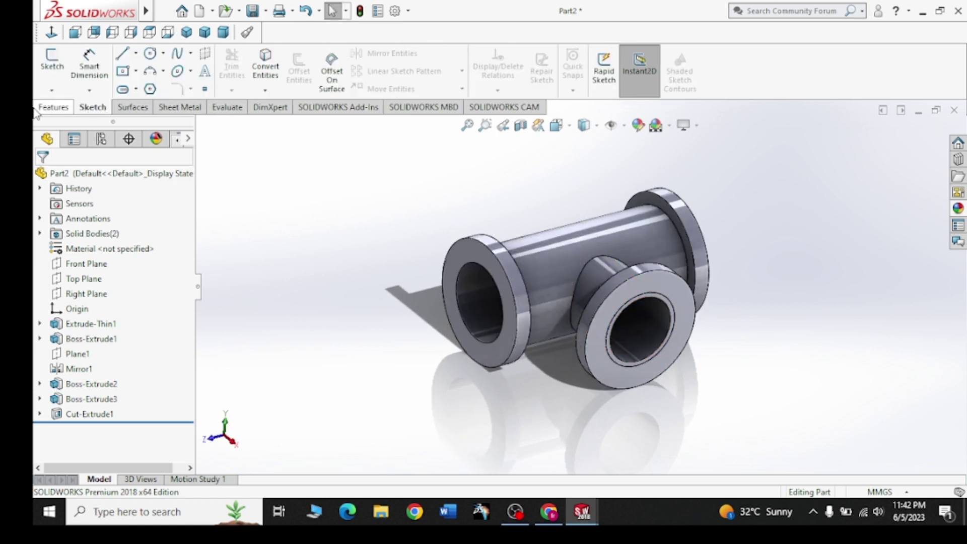
click(55, 107)
Thread the left flange bore edge with an M16x2.0 metric tap thread, 15 mm deep
click(277, 93)
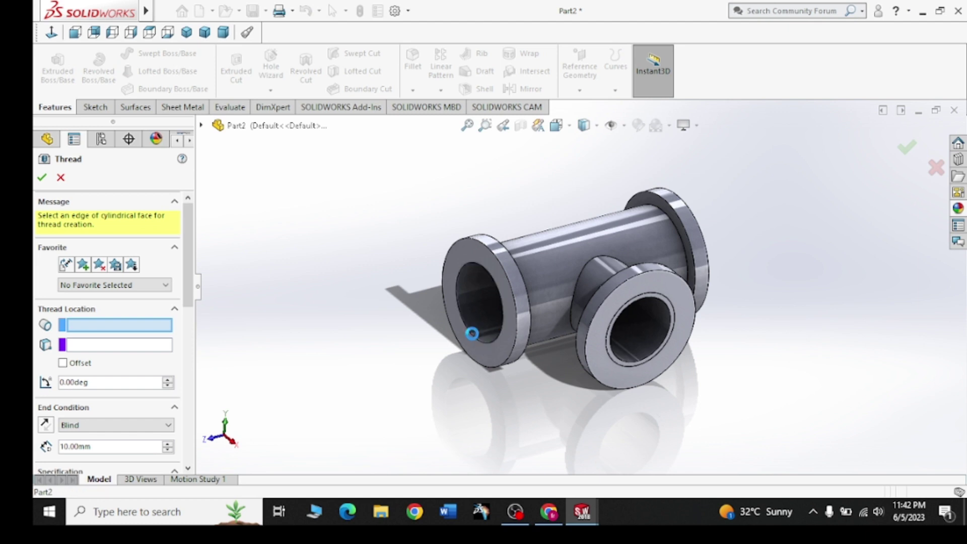
click(471, 334)
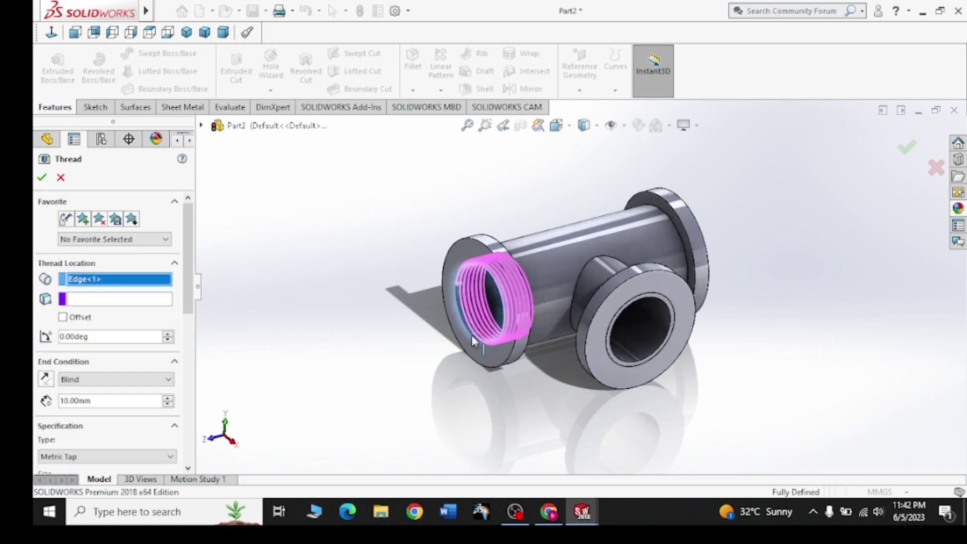
drag(184, 255, 187, 322)
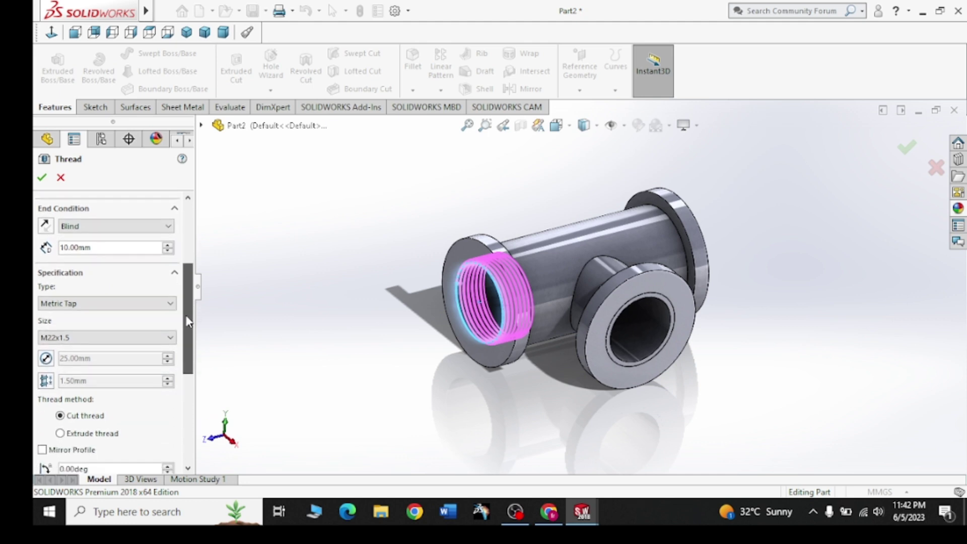
click(169, 336)
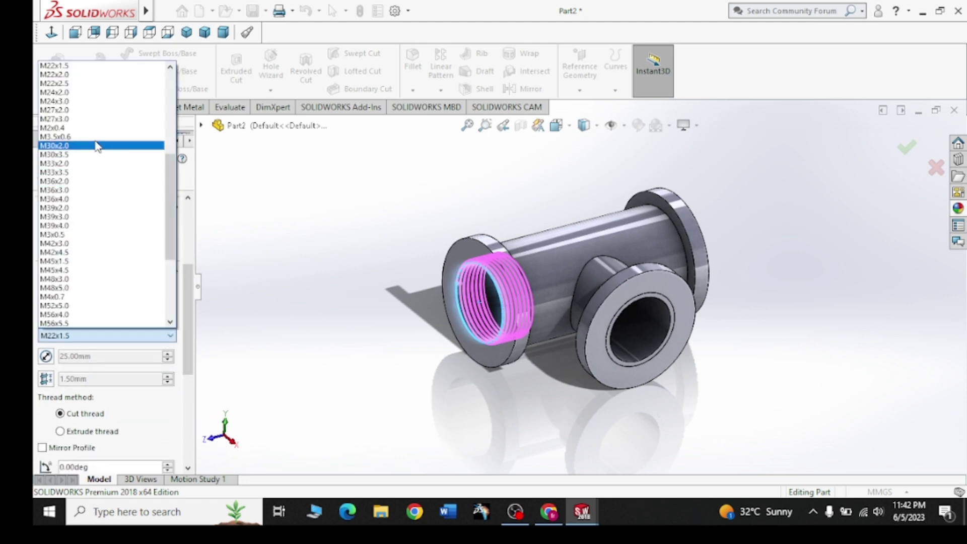
drag(167, 210, 170, 160)
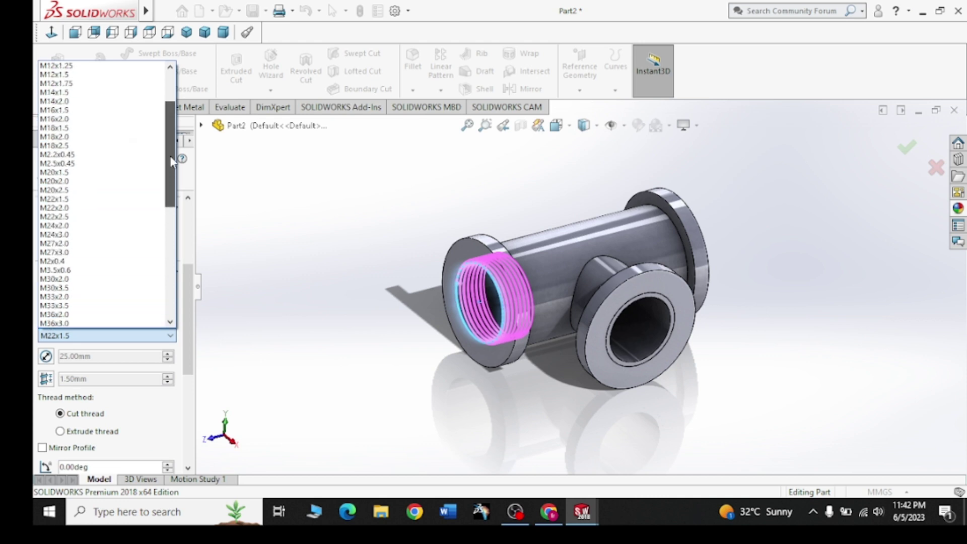
click(130, 126)
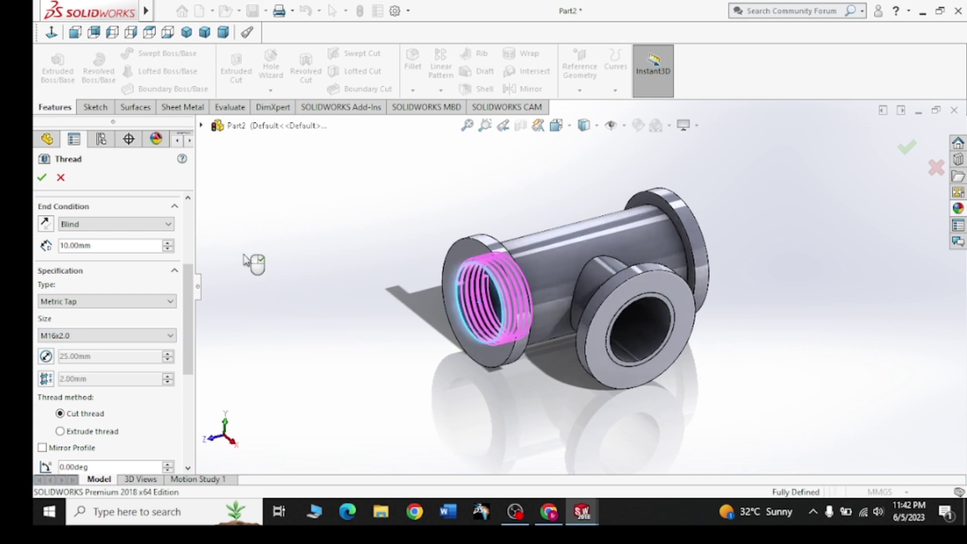
text(15)
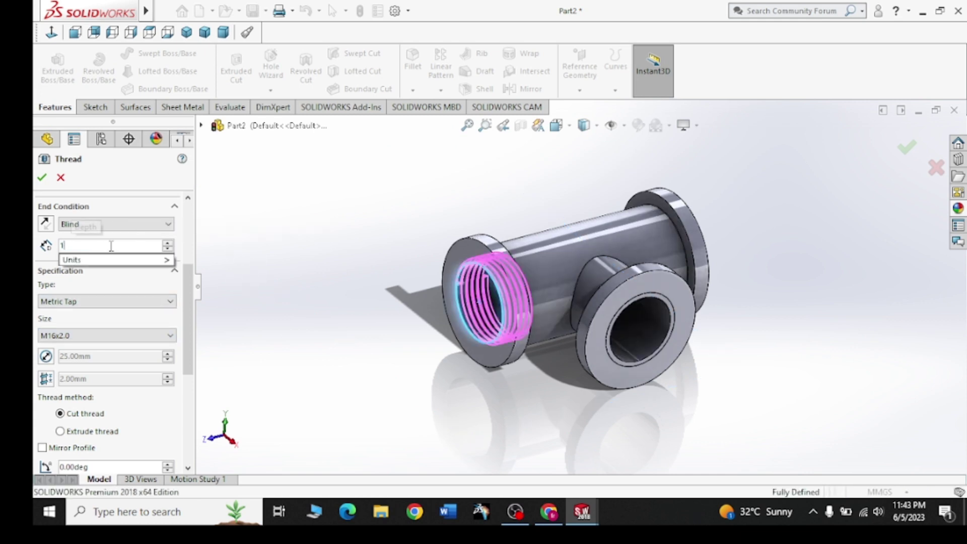
key(Return)
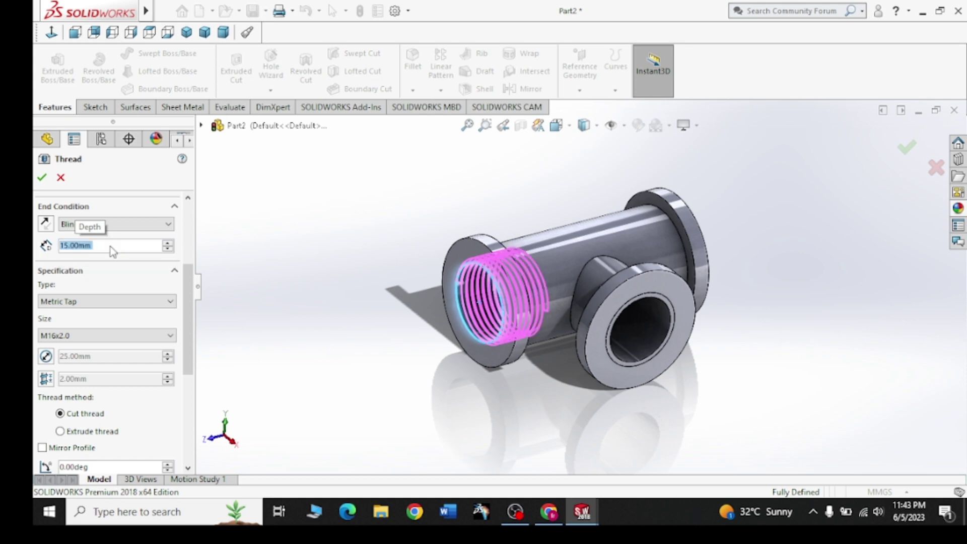
click(40, 179)
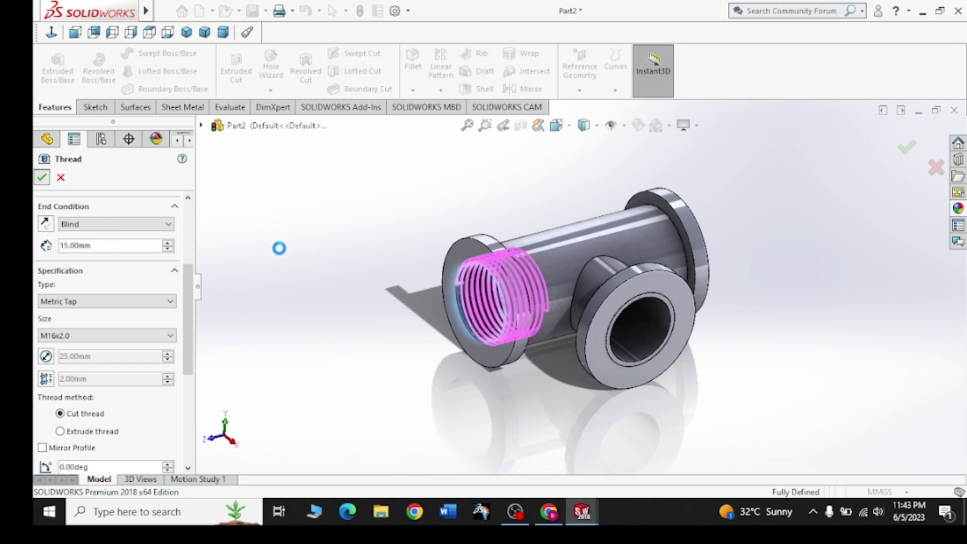
scroll(494, 273, down, 2)
scroll(493, 274, down, 3)
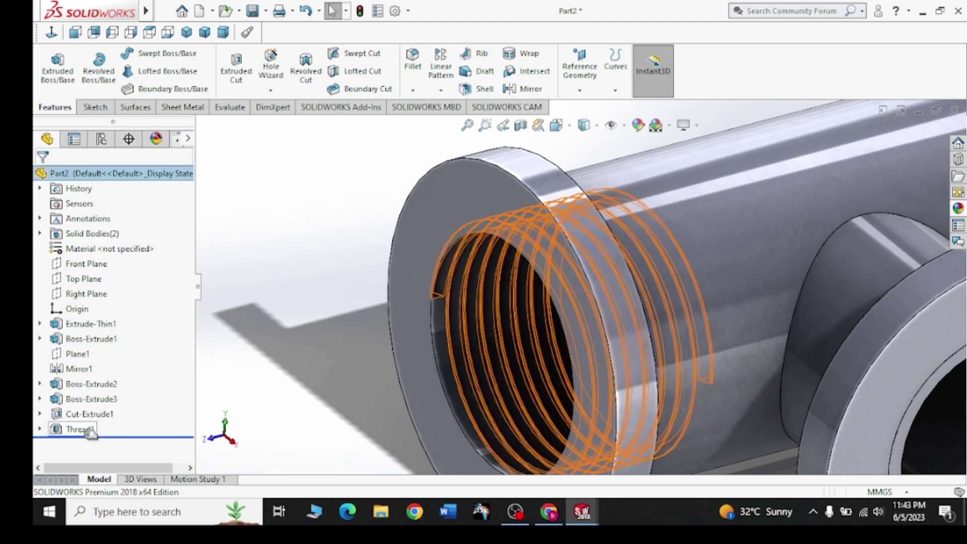
Edit Thread1 to add a 2.00 mm start offset in the reversed direction
click(71, 429)
click(76, 385)
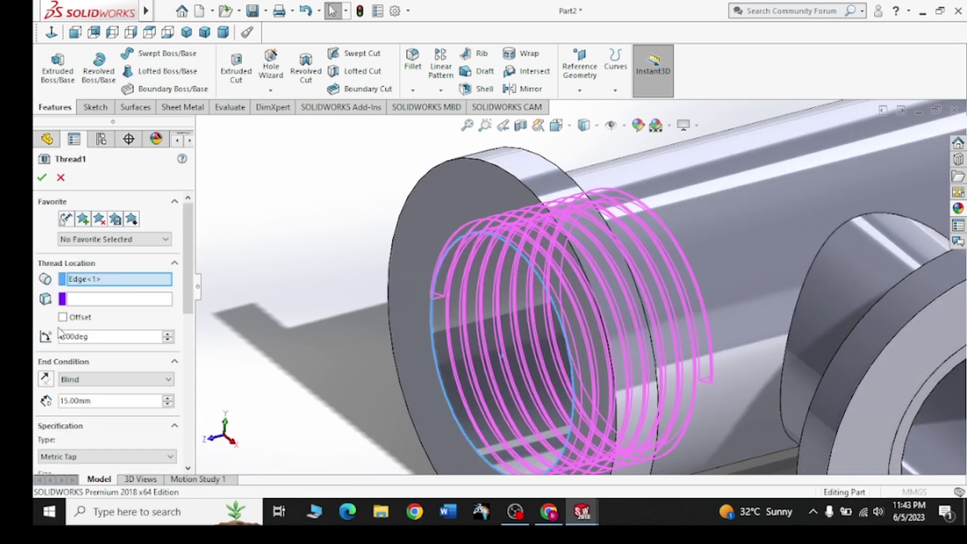
click(63, 317)
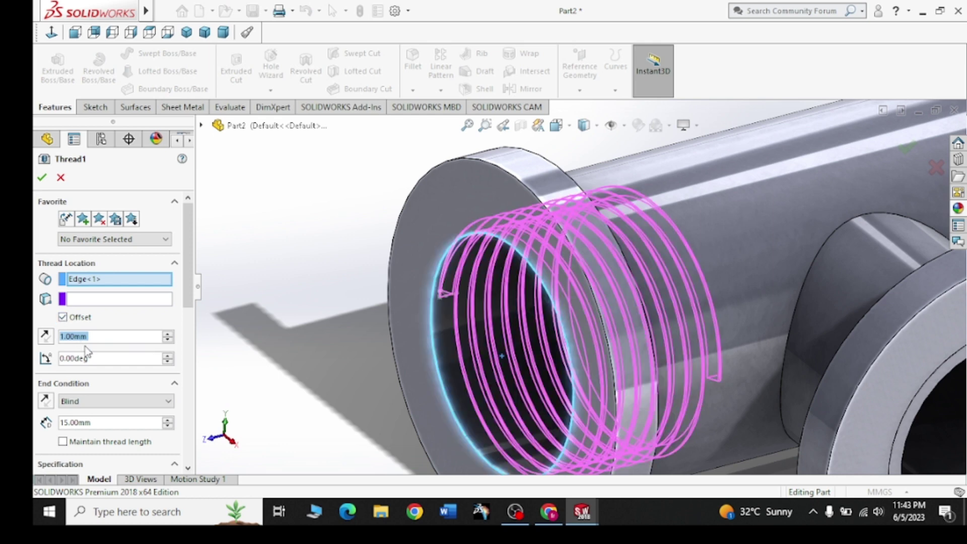
text(2)
key(Return)
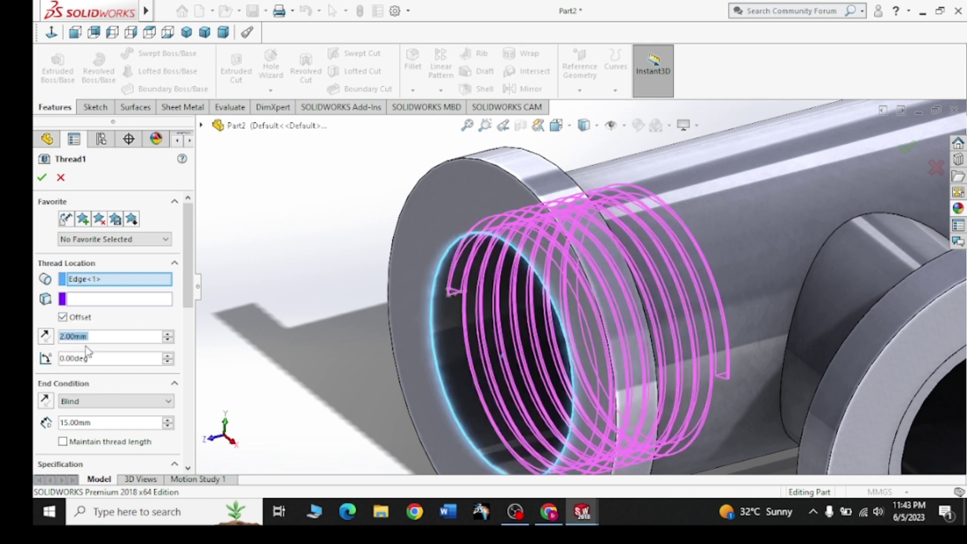
click(49, 338)
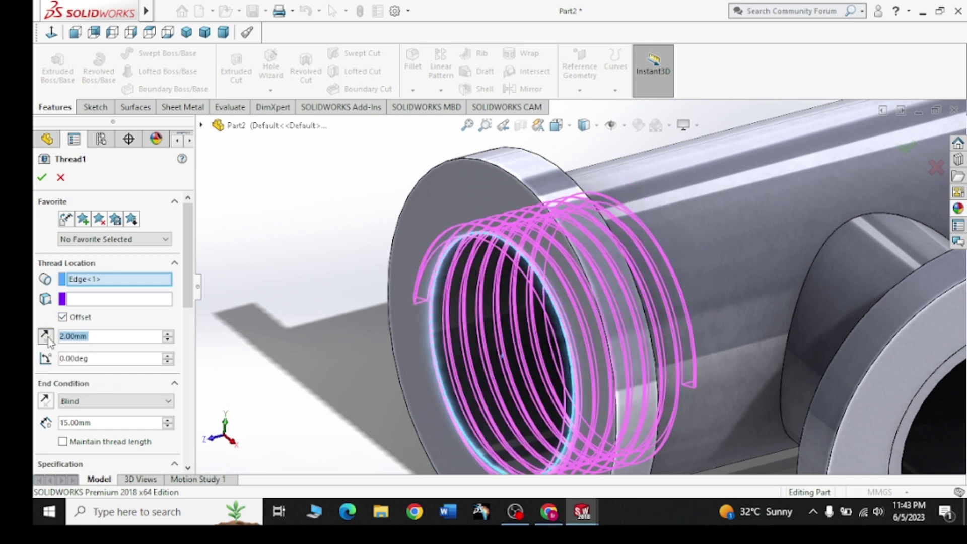
click(41, 177)
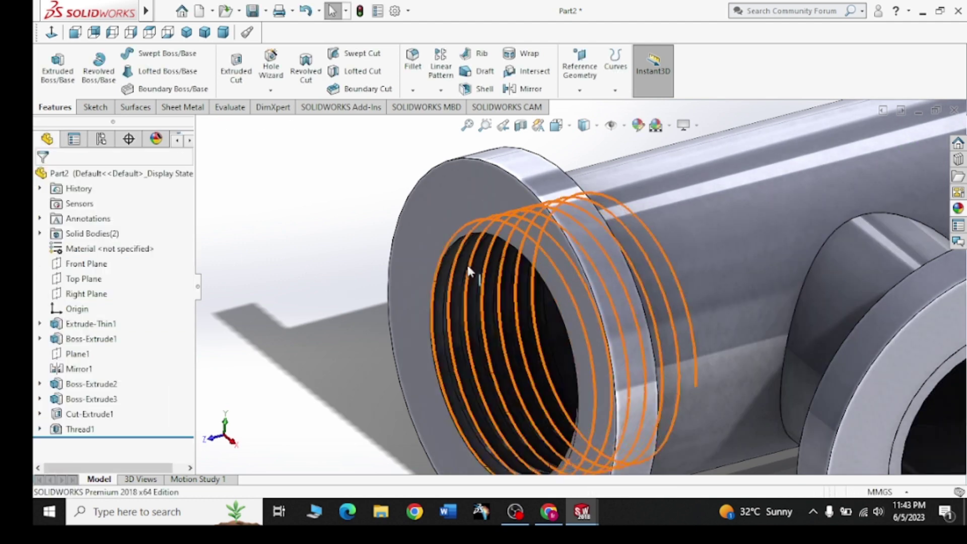
Start a second thread on the far flange bore edge with a reversed start offset
scroll(452, 312, up, 5)
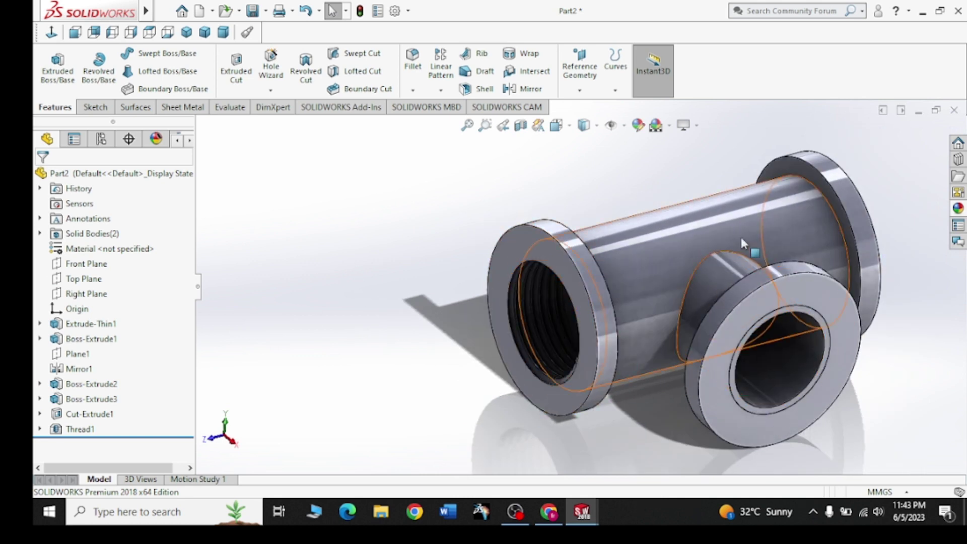
middle_drag(628, 324, 668, 370)
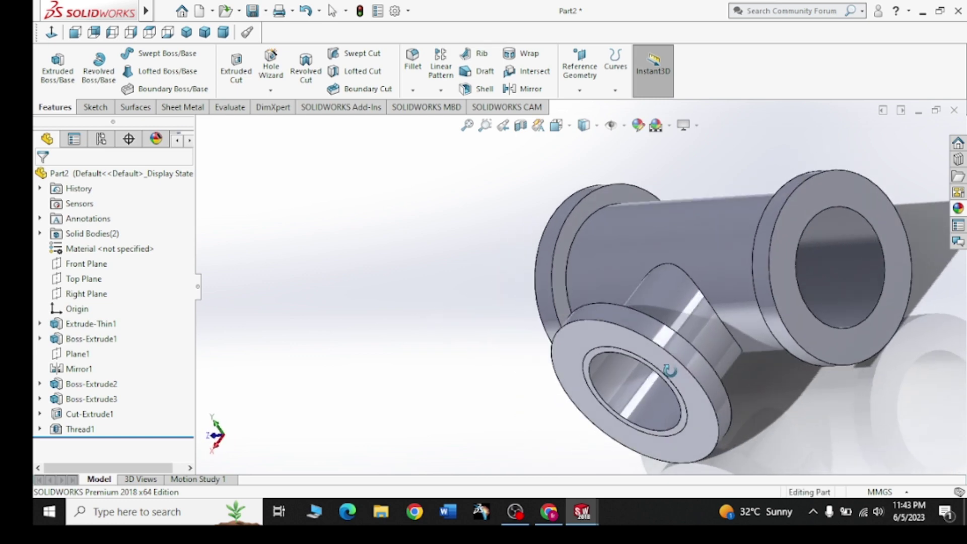
click(270, 90)
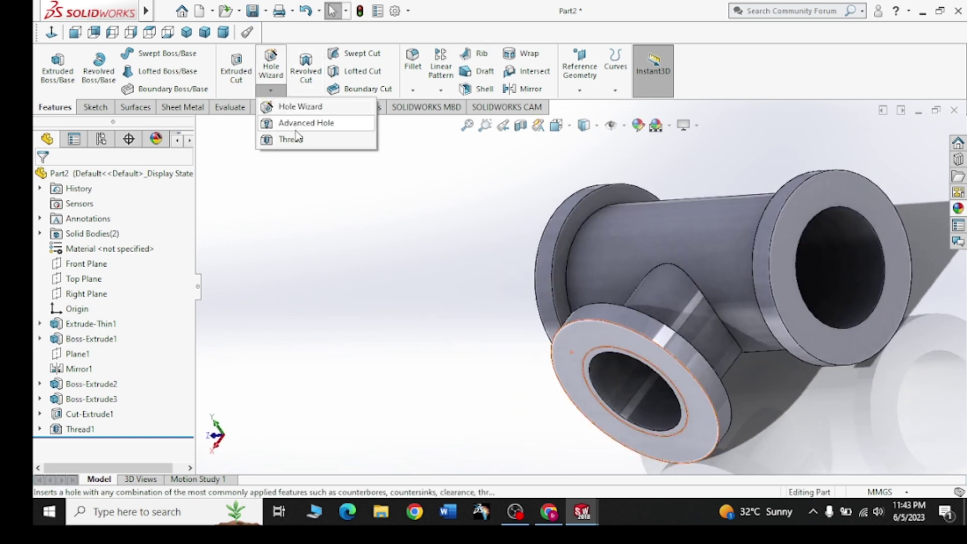
click(298, 139)
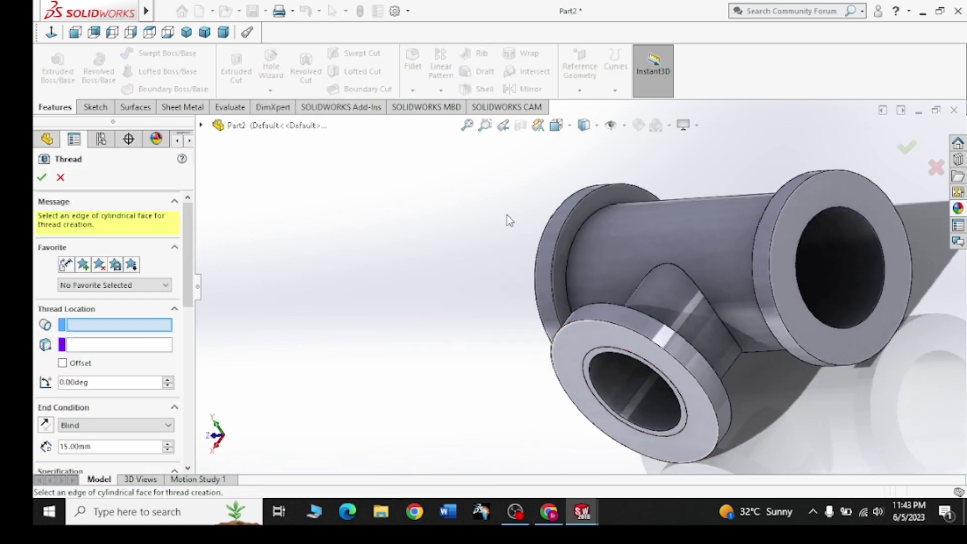
click(873, 305)
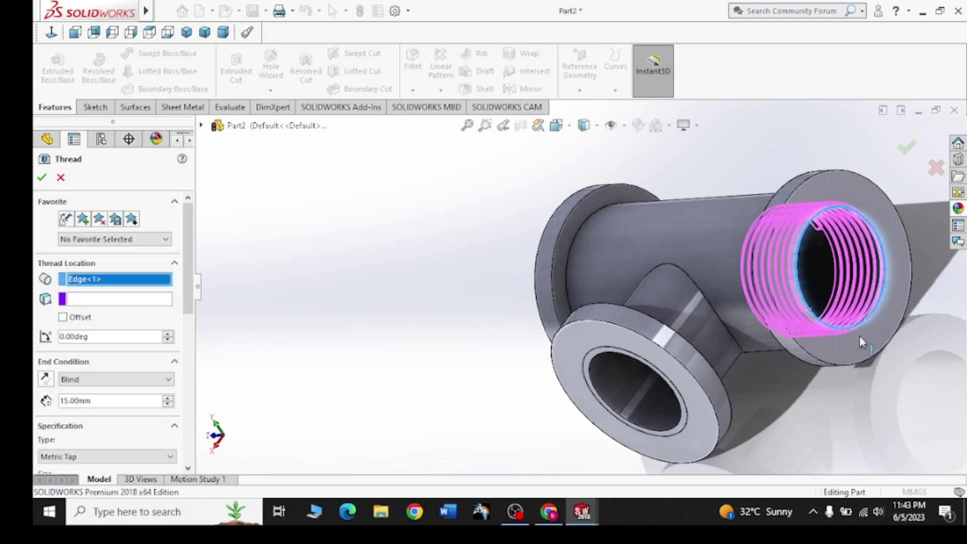
click(73, 317)
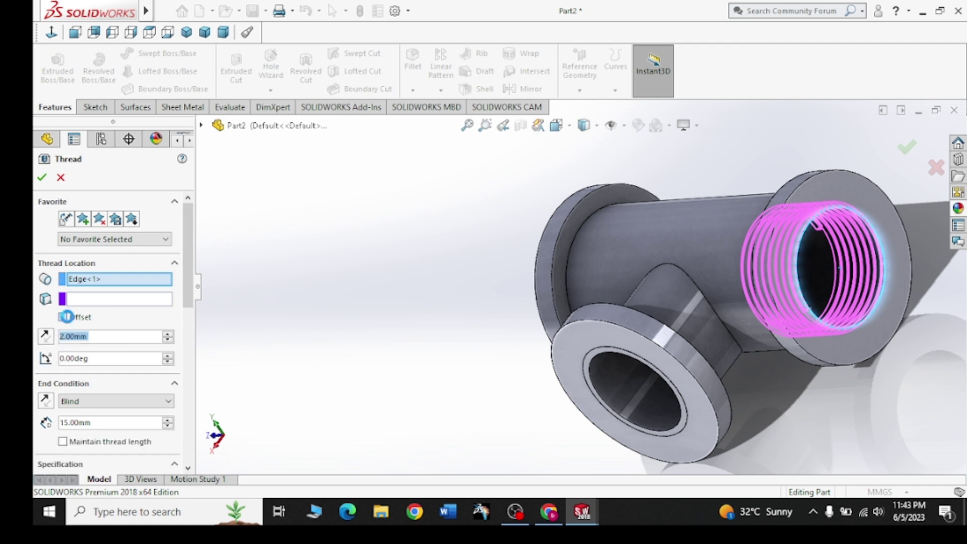
click(45, 336)
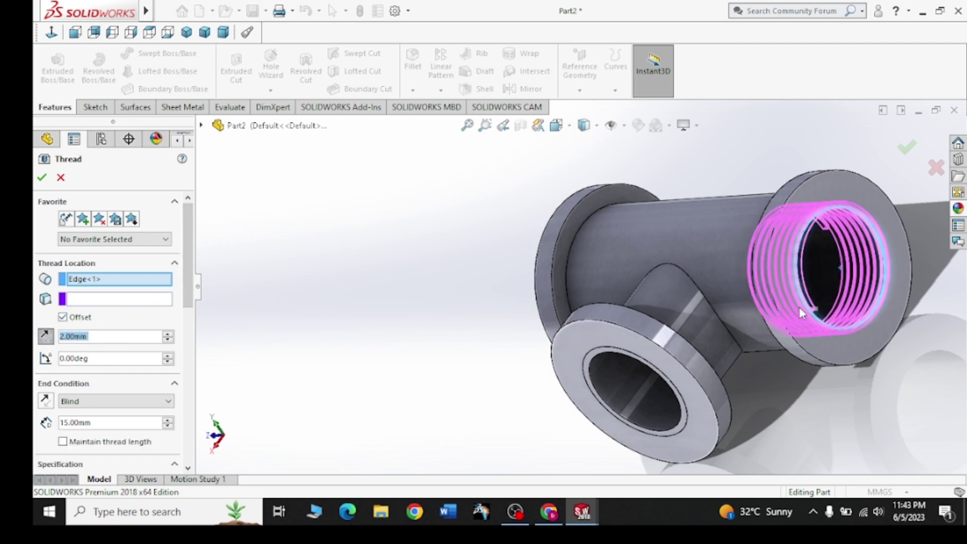
Make the thread left-handed and create Thread2
middle_drag(799, 307, 851, 305)
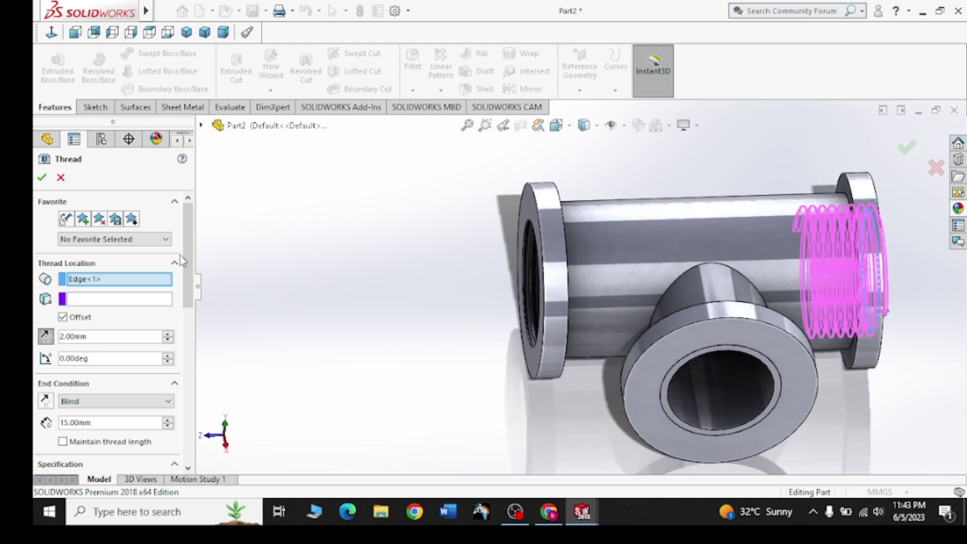
drag(188, 256, 187, 403)
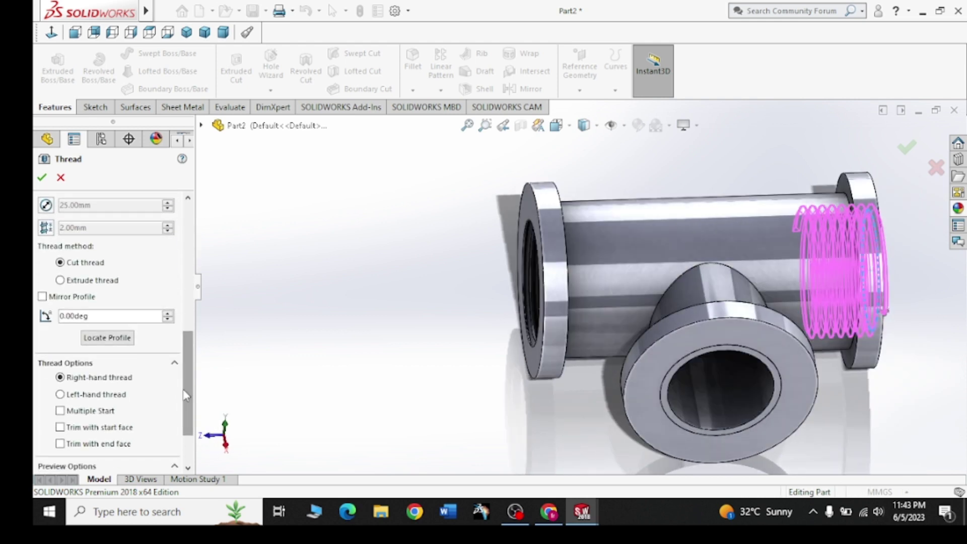
click(61, 394)
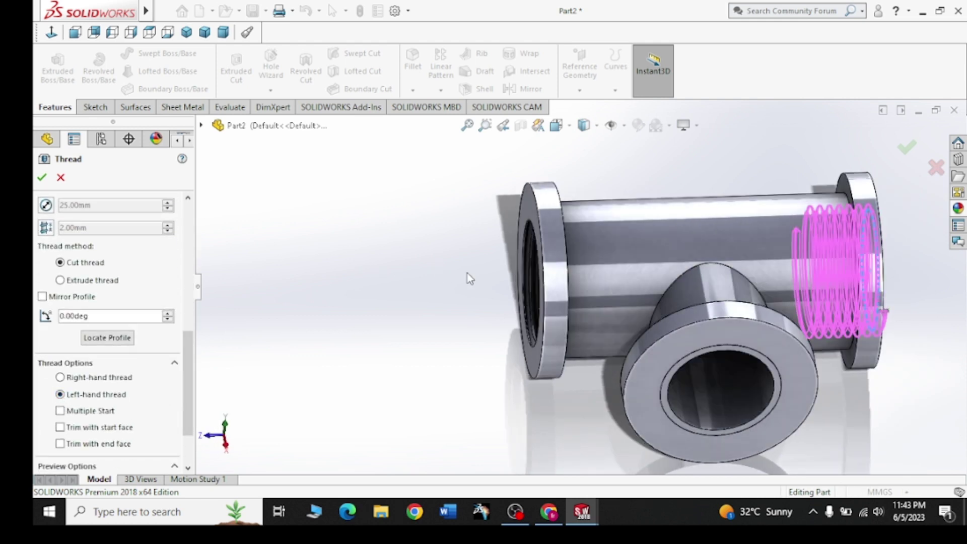
click(42, 175)
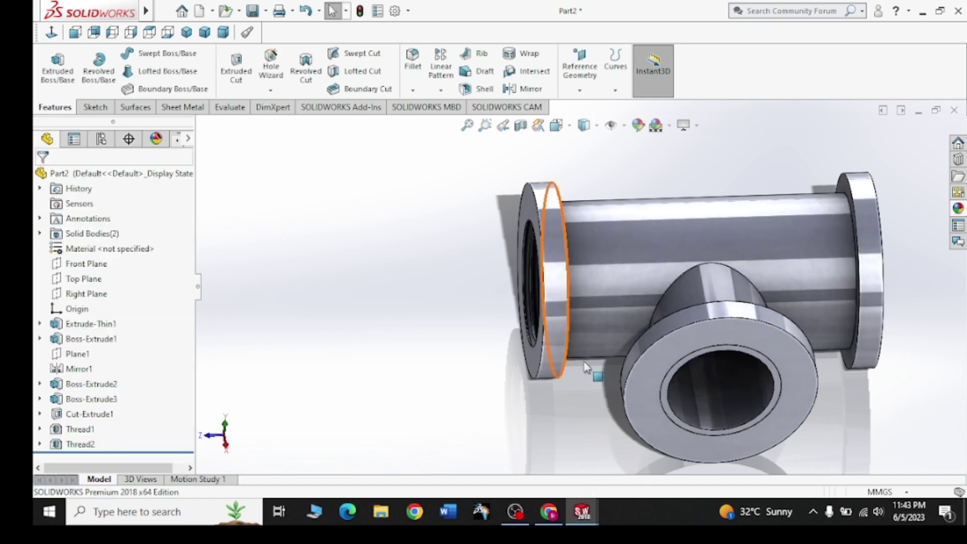
Thread the branch flange bore 15 mm deep, offset 2 mm from the flange face in the reversed direction
middle_drag(614, 381, 751, 370)
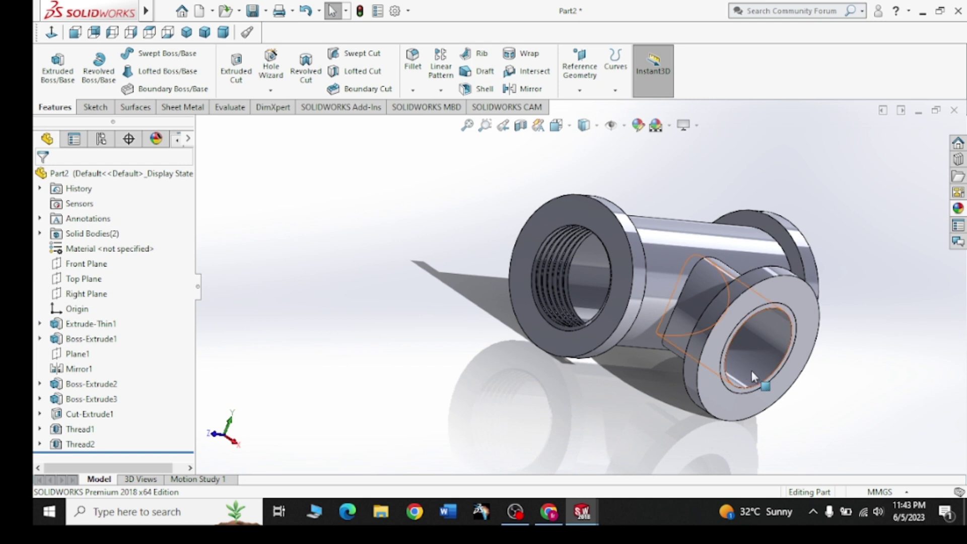
click(270, 89)
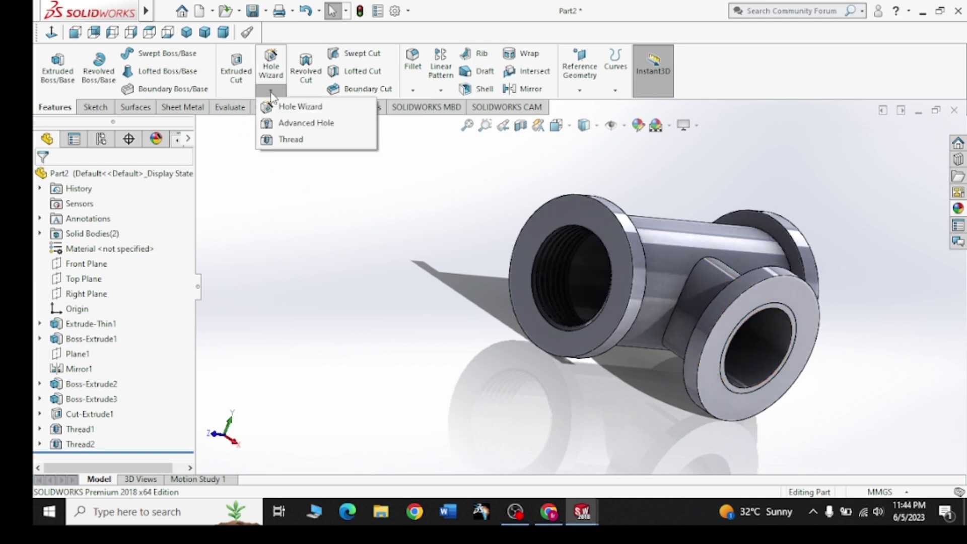
click(292, 138)
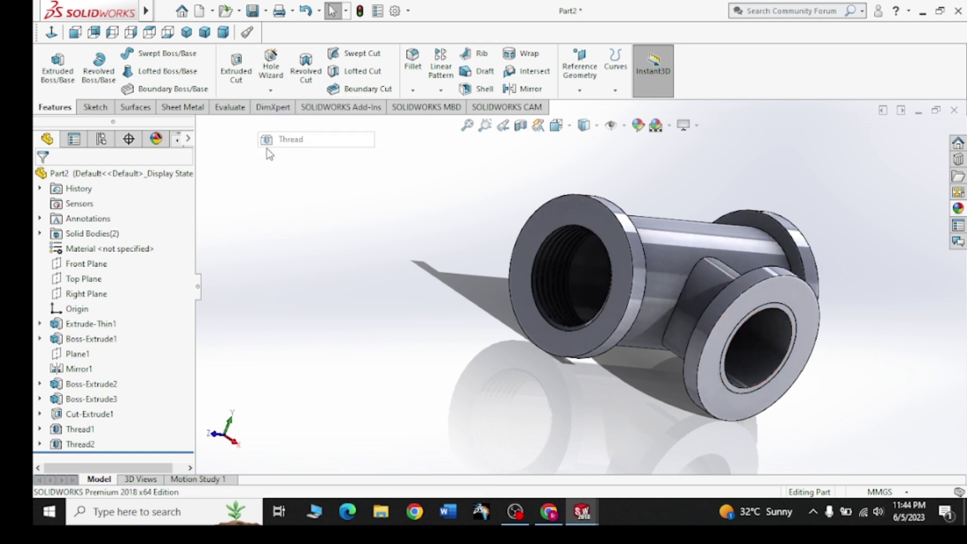
click(764, 383)
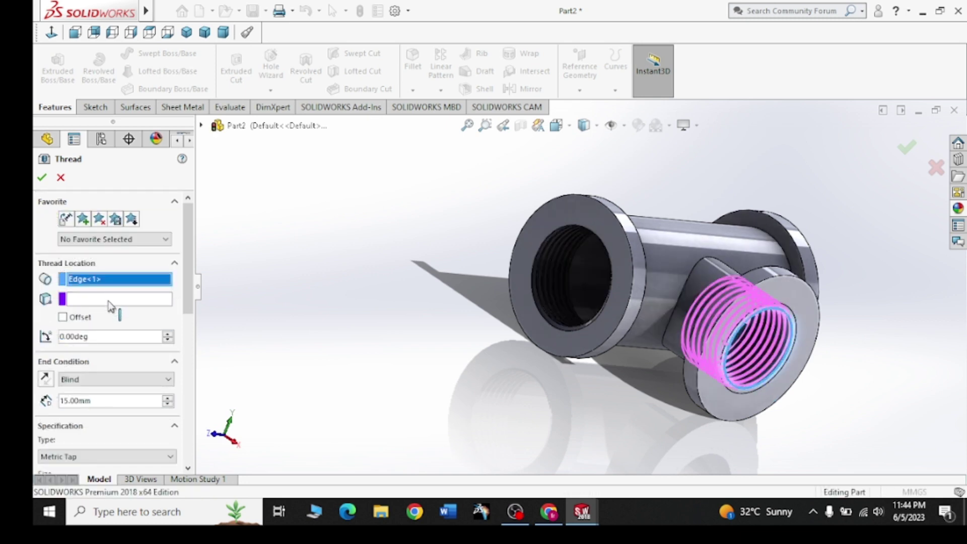
click(62, 317)
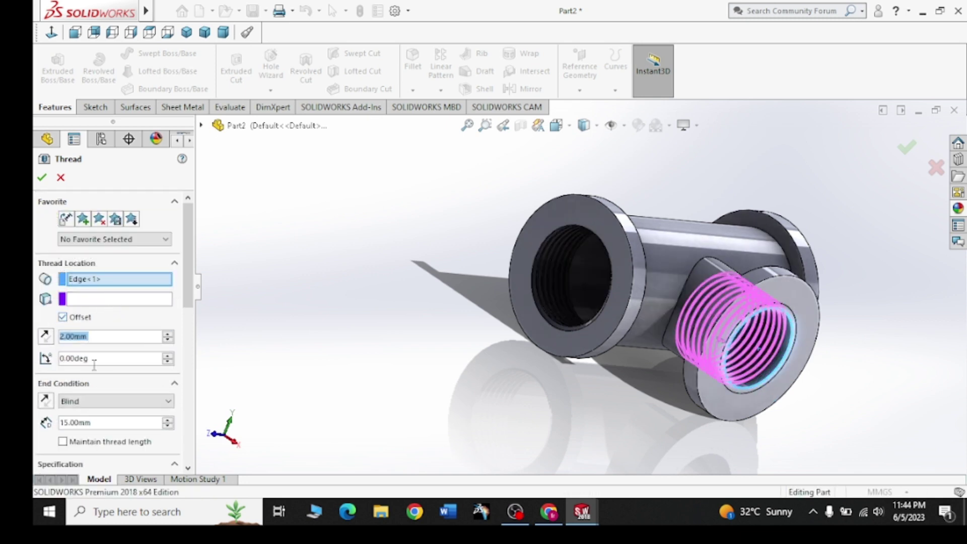
click(47, 336)
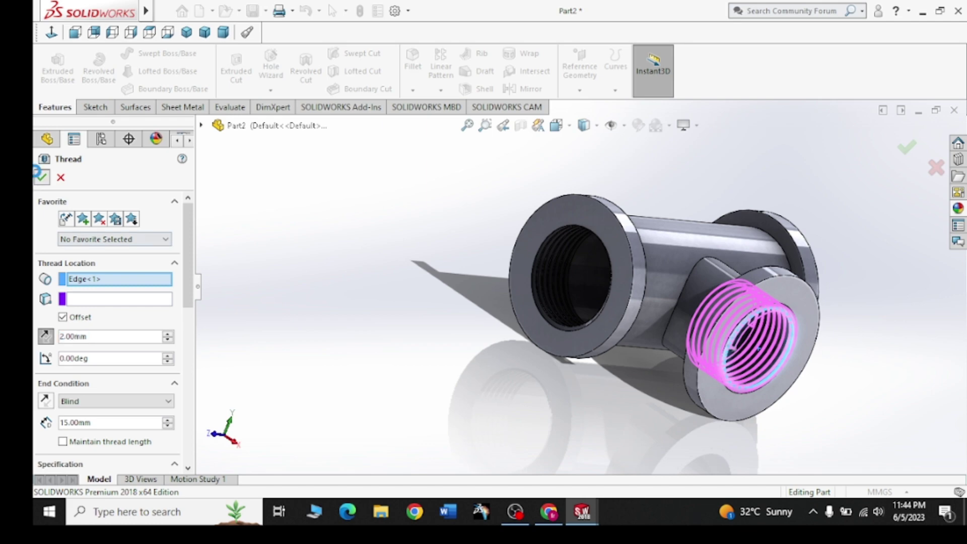
click(42, 178)
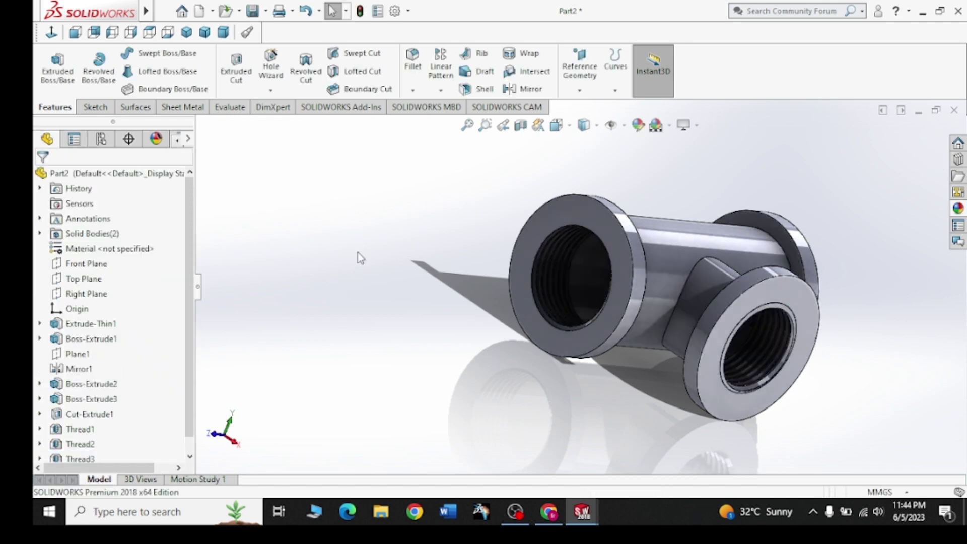
mouse_move(473, 225)
middle_down()
mouse_move(439, 242)
mouse_move(388, 237)
mouse_move(429, 232)
mouse_move(451, 241)
mouse_move(458, 194)
mouse_move(425, 205)
mouse_move(643, 197)
middle_up()
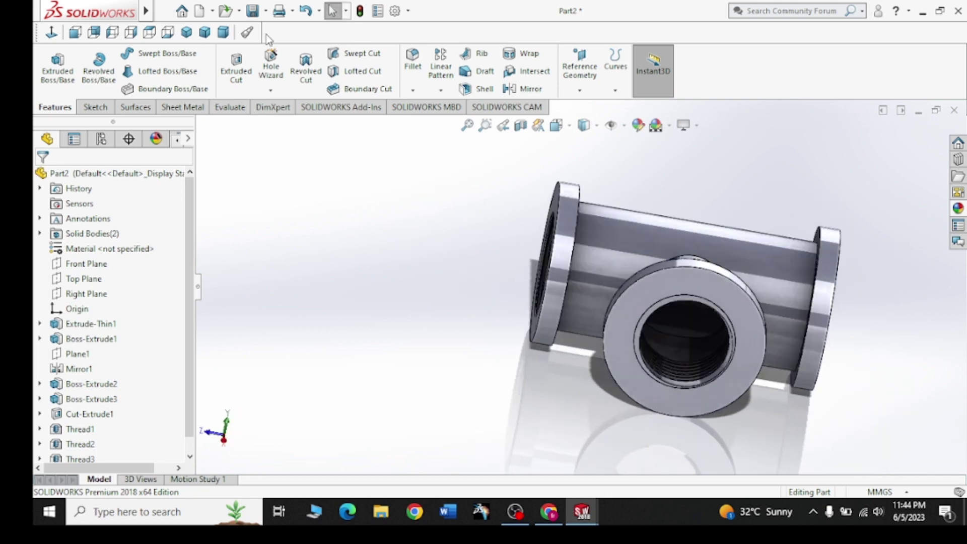
Fillet the main pipe, left and top flange faces with a 1 mm radius
key(ctrl+7)
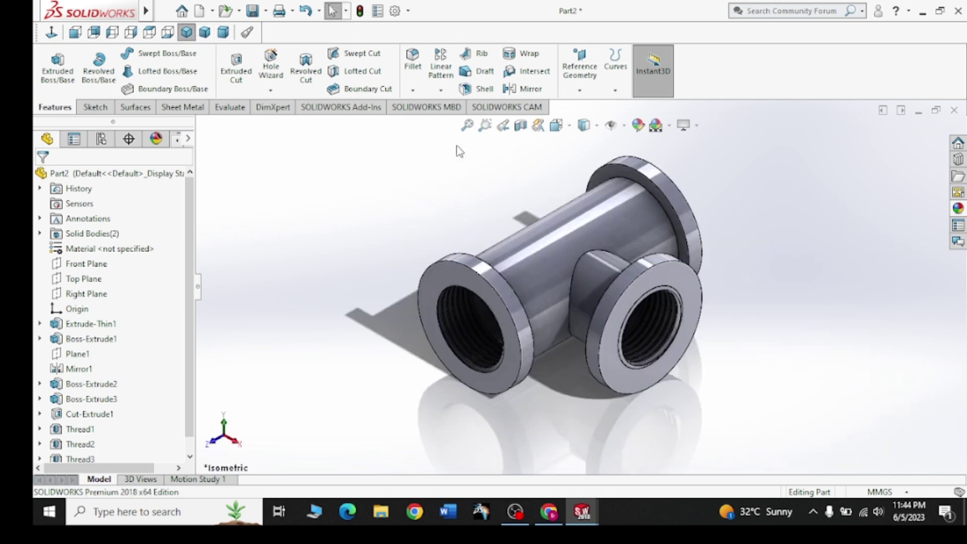
click(412, 62)
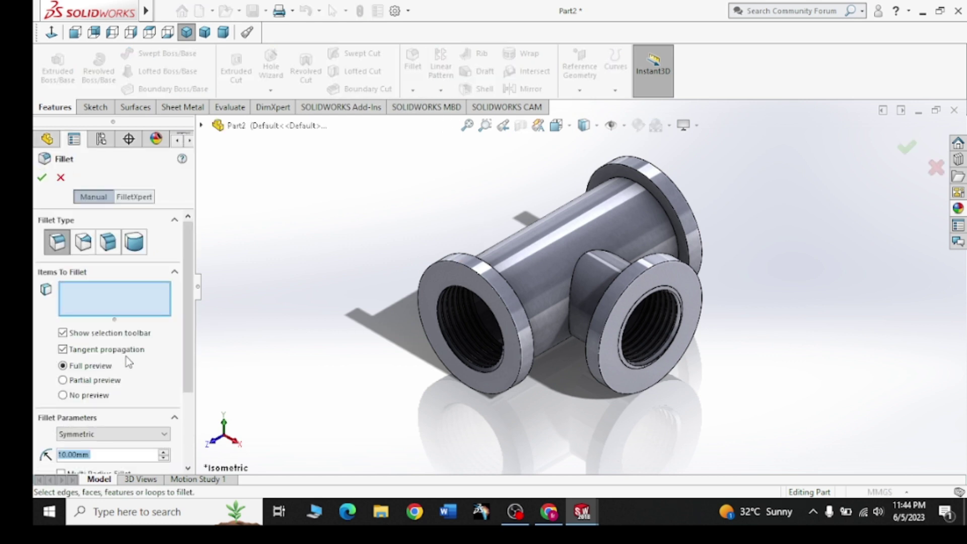
text(1)
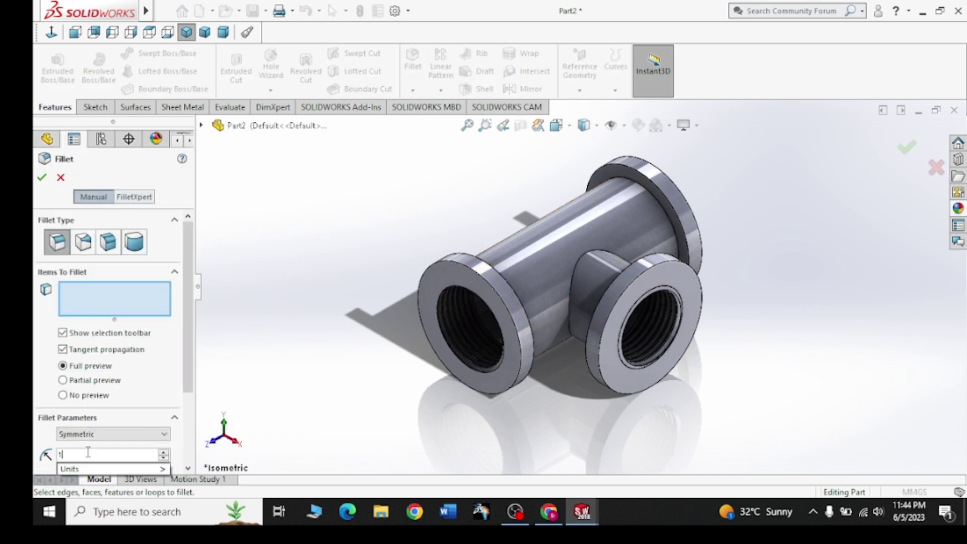
key(Return)
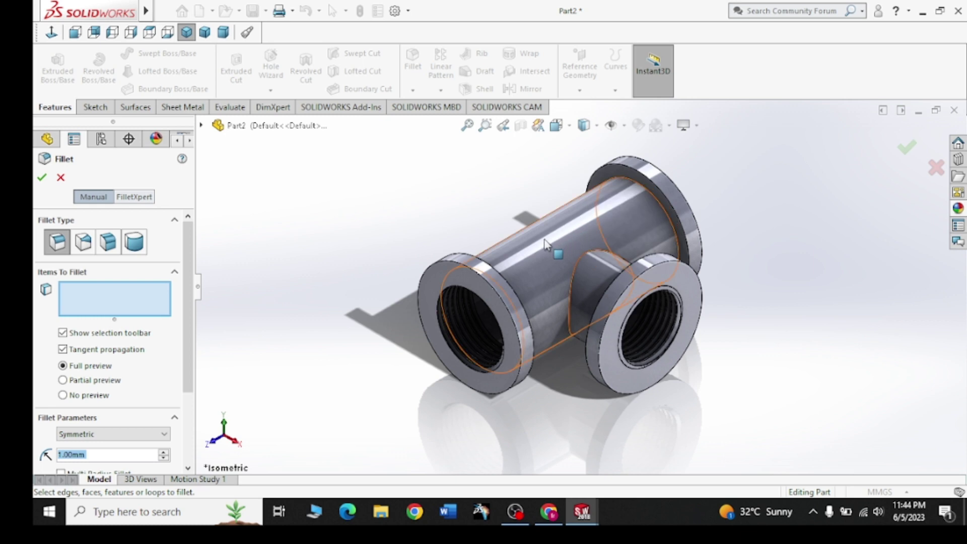
click(544, 237)
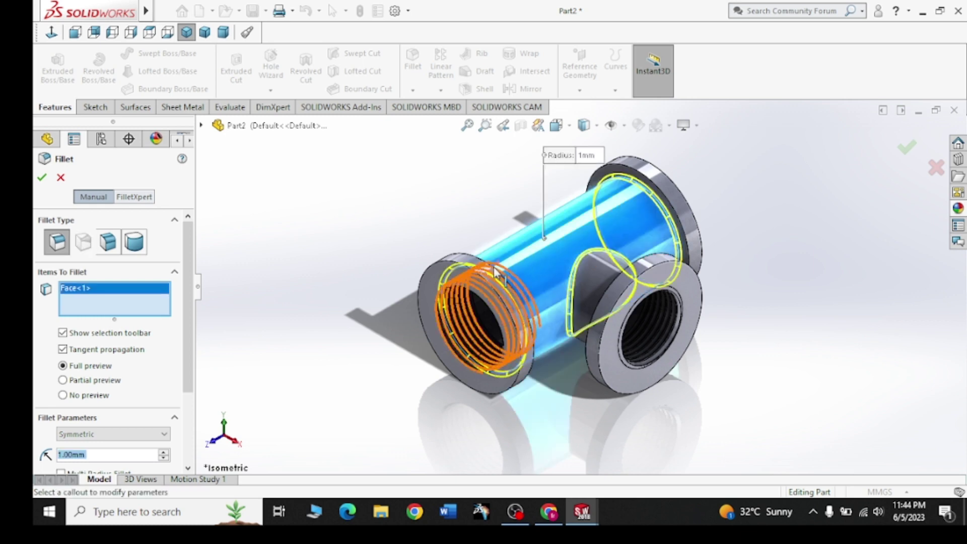
click(463, 261)
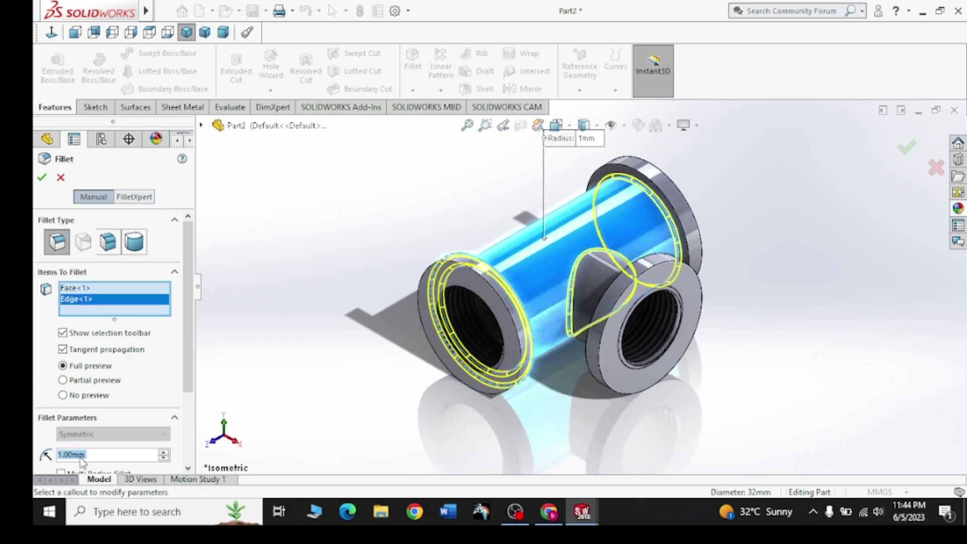
right_click(123, 299)
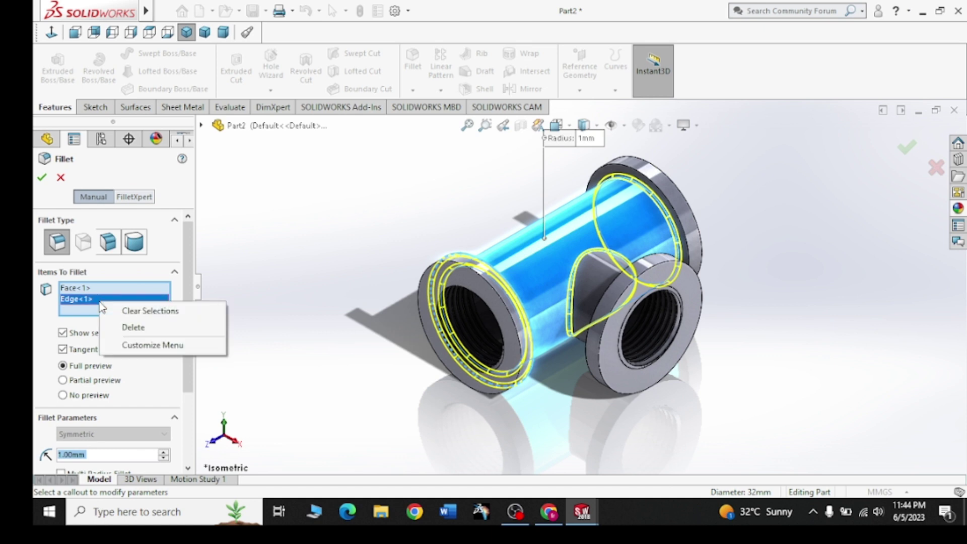
click(146, 326)
click(461, 307)
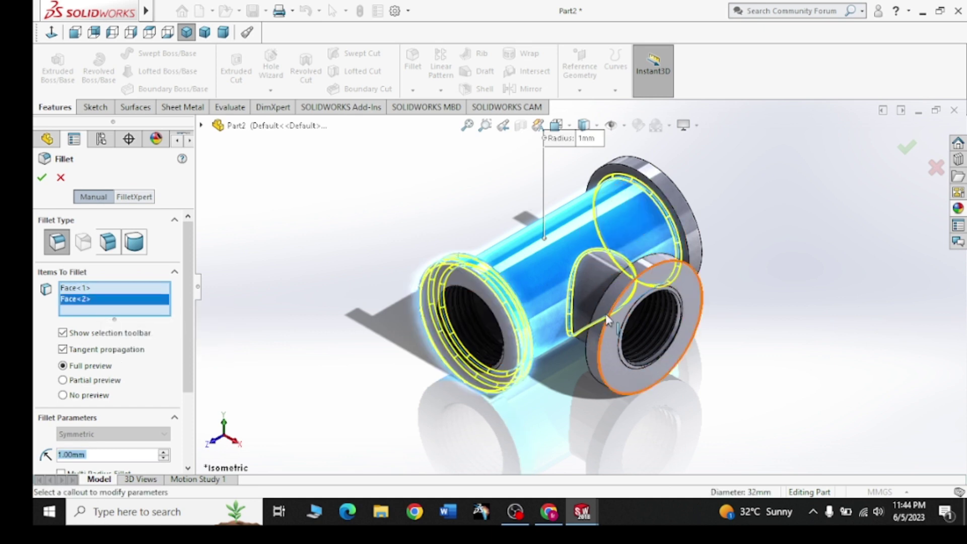
click(653, 178)
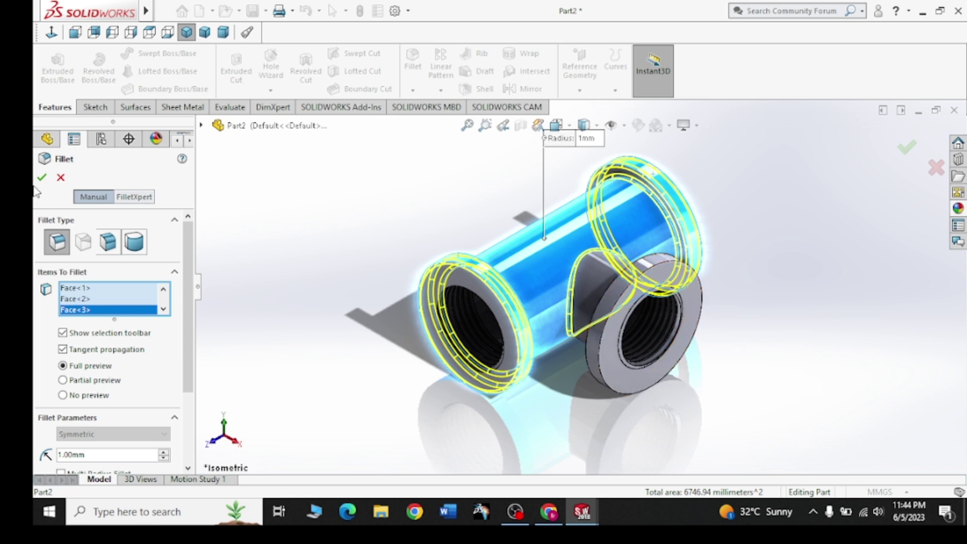
click(48, 180)
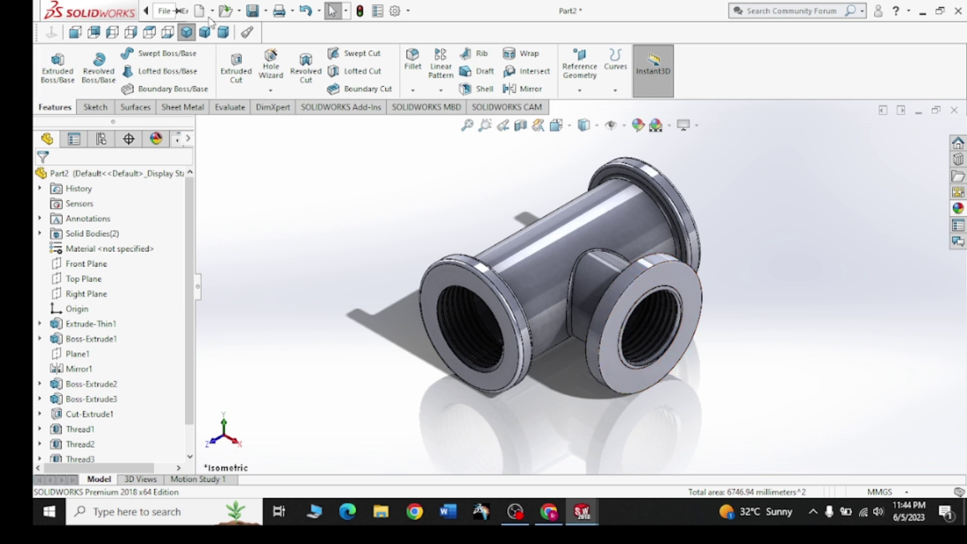
Add a 1 mm fillet to the branch flange face and zoom to fit the whole tee
click(413, 62)
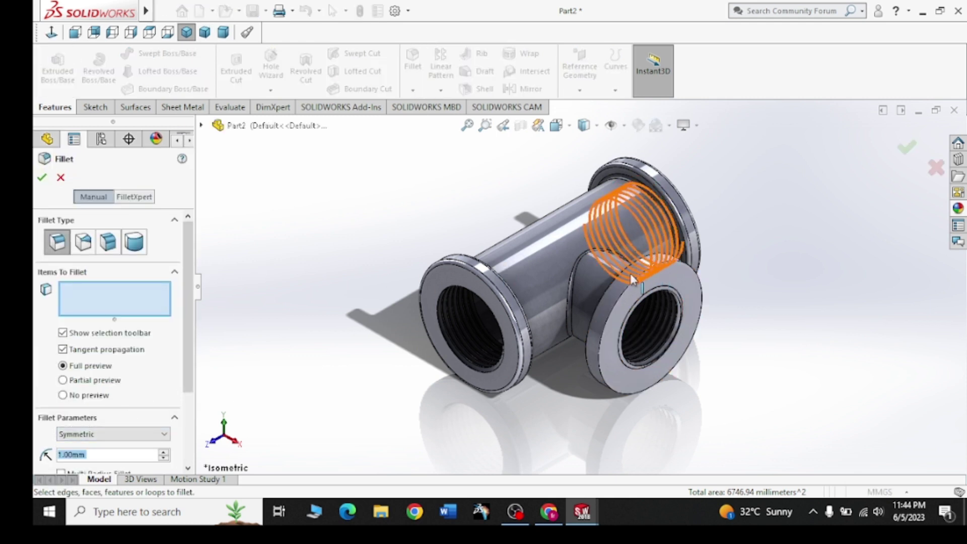
click(593, 367)
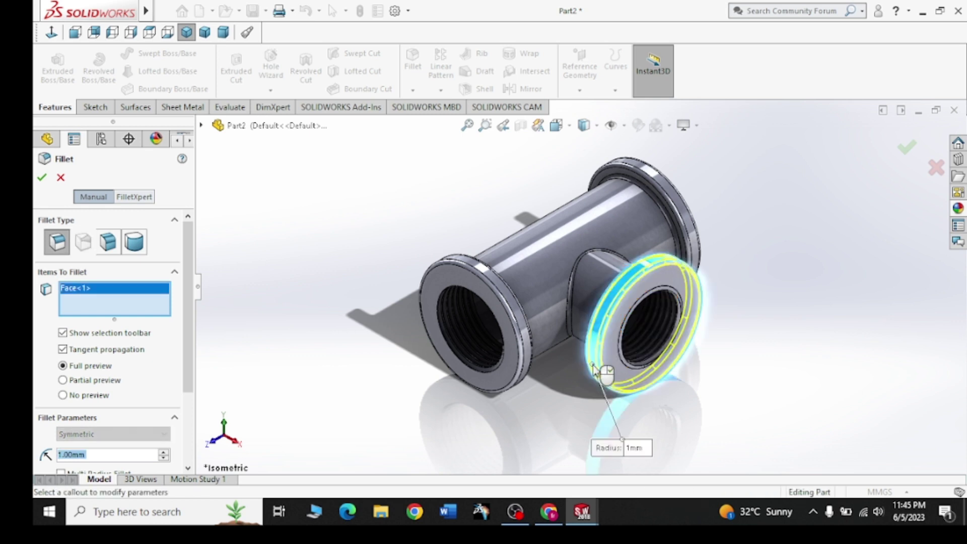
click(44, 178)
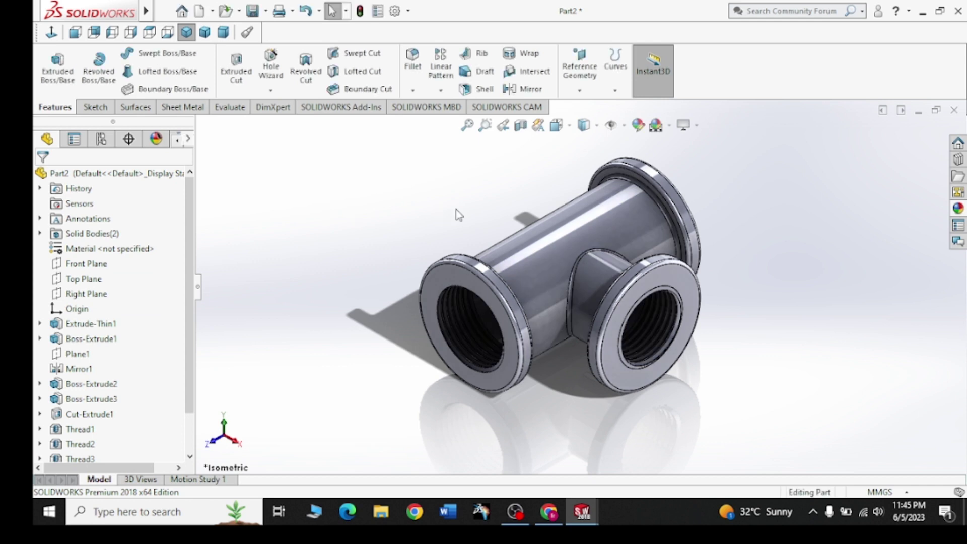
key(f)
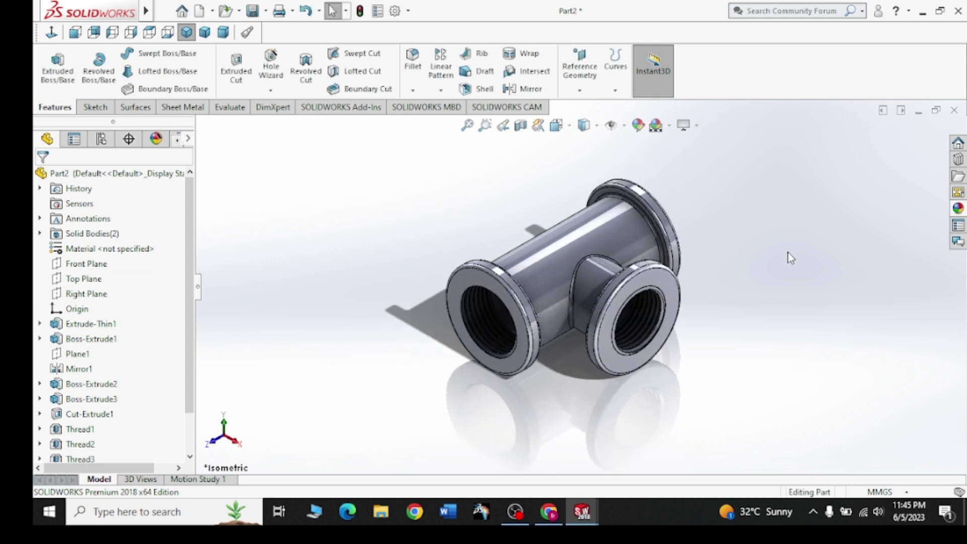
Apply brushed bronze to the whole tee, then browse the Steel, Chrome and Aluminum appearances
click(957, 209)
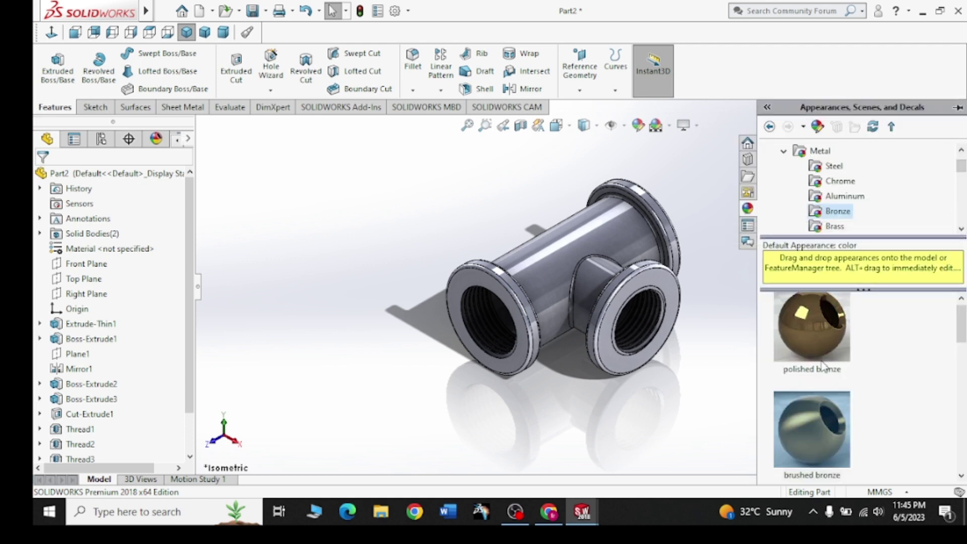
double_click(807, 441)
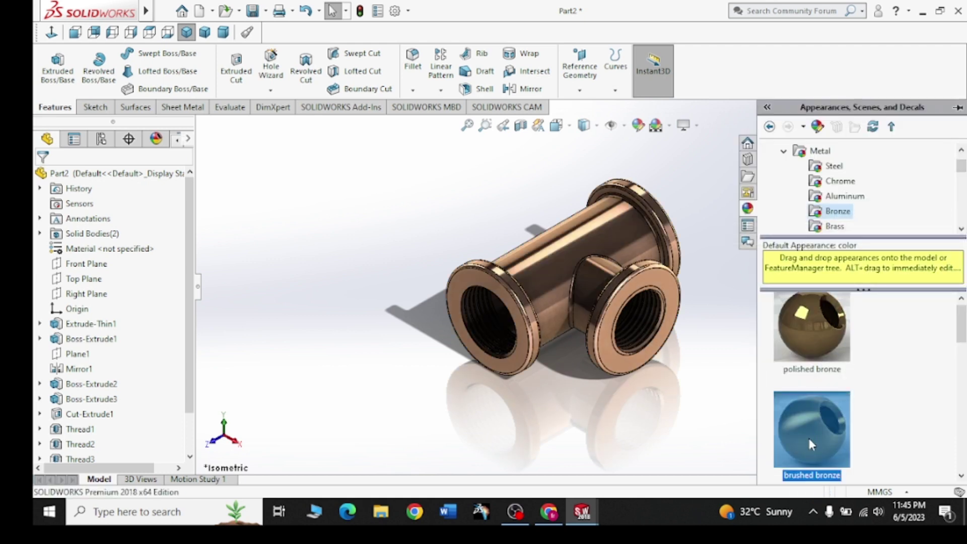
click(831, 166)
click(845, 183)
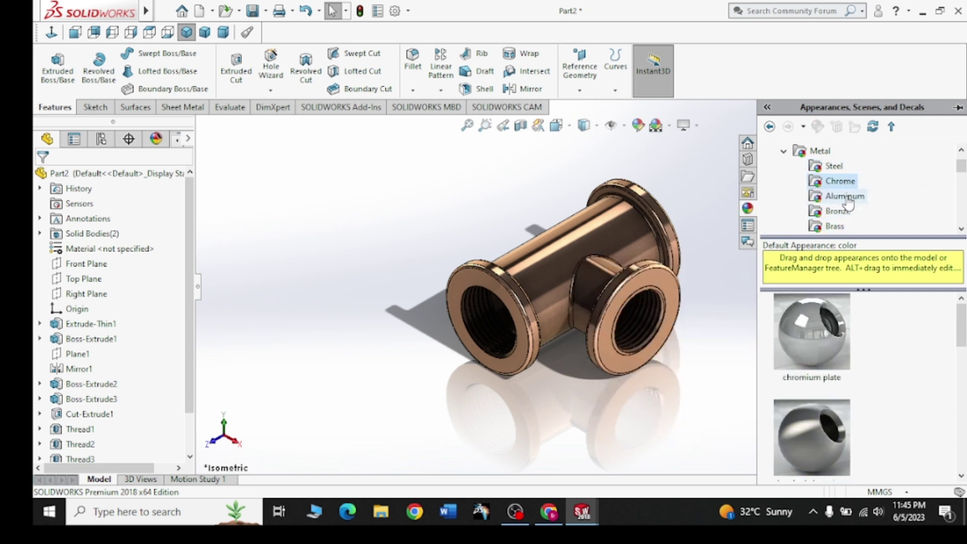
click(844, 196)
click(836, 214)
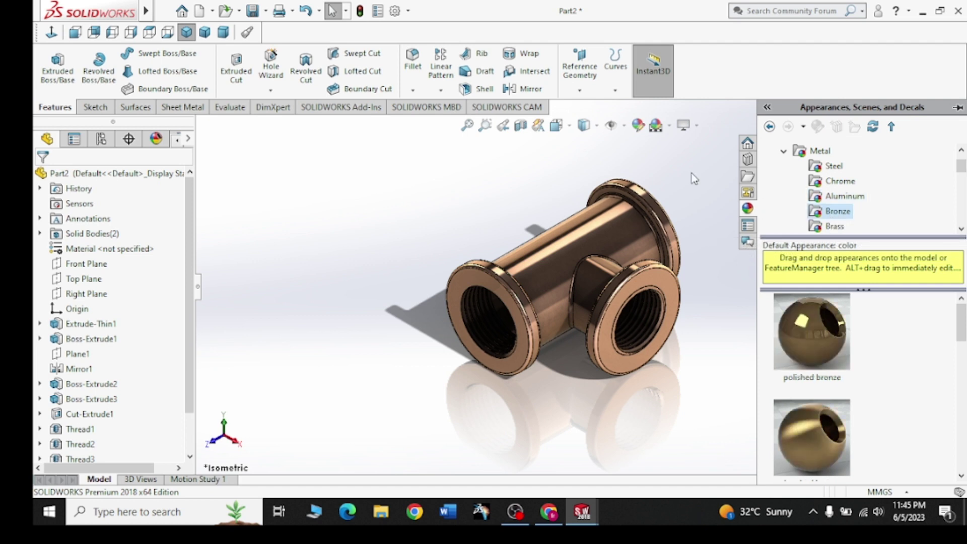